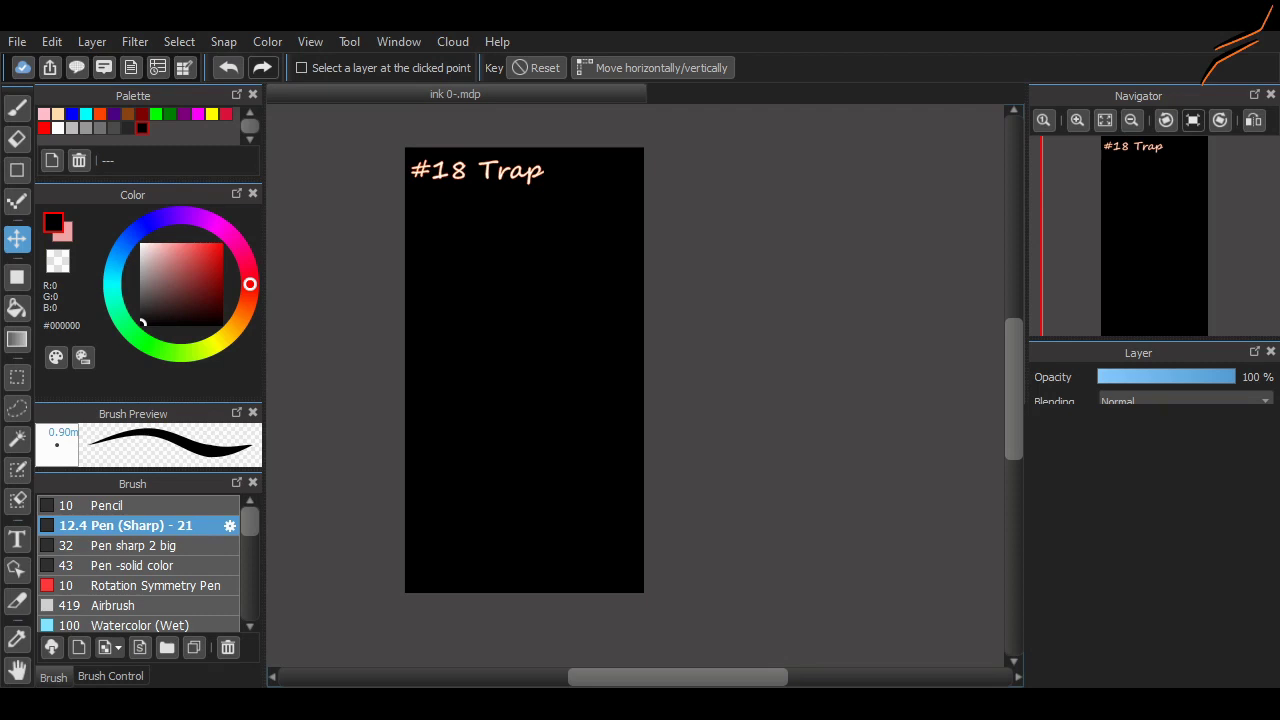
Choose the brush in cyan #00FFFF and sketch a vertical line down the figure along the wall's edge
{"action": "key", "text": "b"}
{"action": "left_click", "coordinate": [86, 113]}
{"action": "left_click_drag", "start_coordinate": [474, 261], "coordinate": [514, 296]}
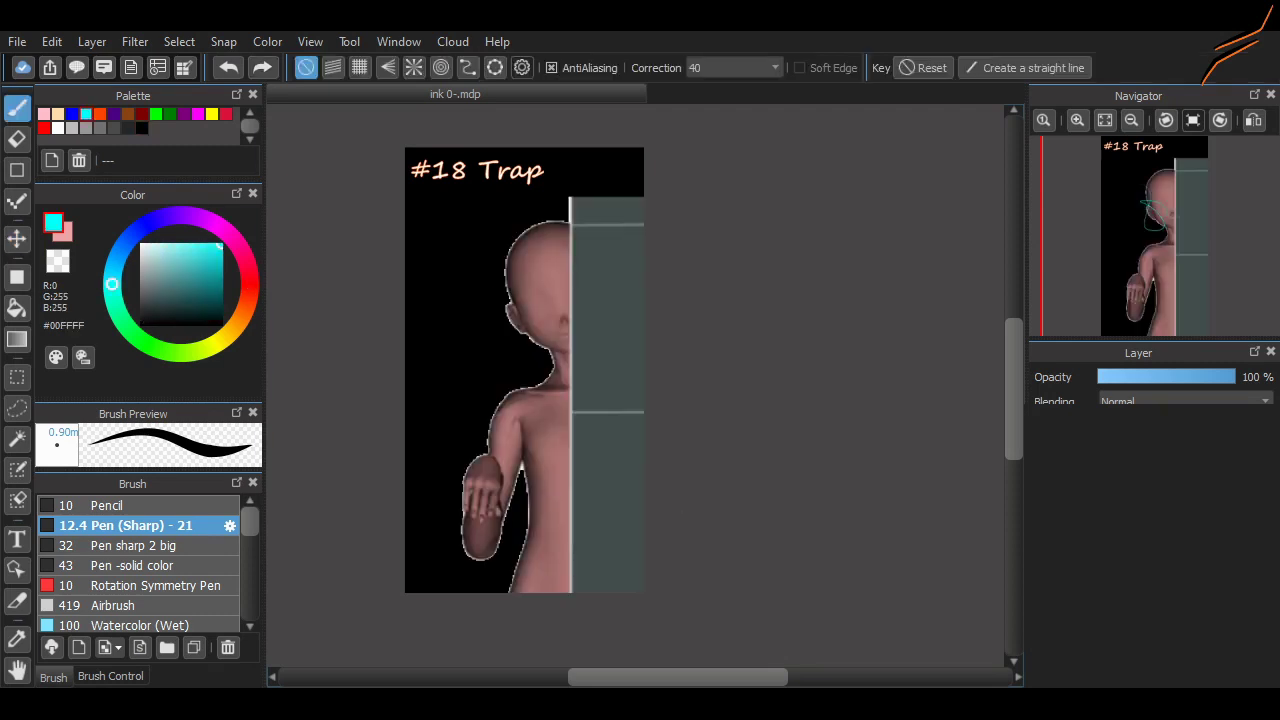
{"action": "scroll", "coordinate": [640, 385], "scroll_direction": "up", "scroll_amount": 3}
{"action": "scroll", "coordinate": [640, 385], "scroll_direction": "down", "scroll_amount": 3}
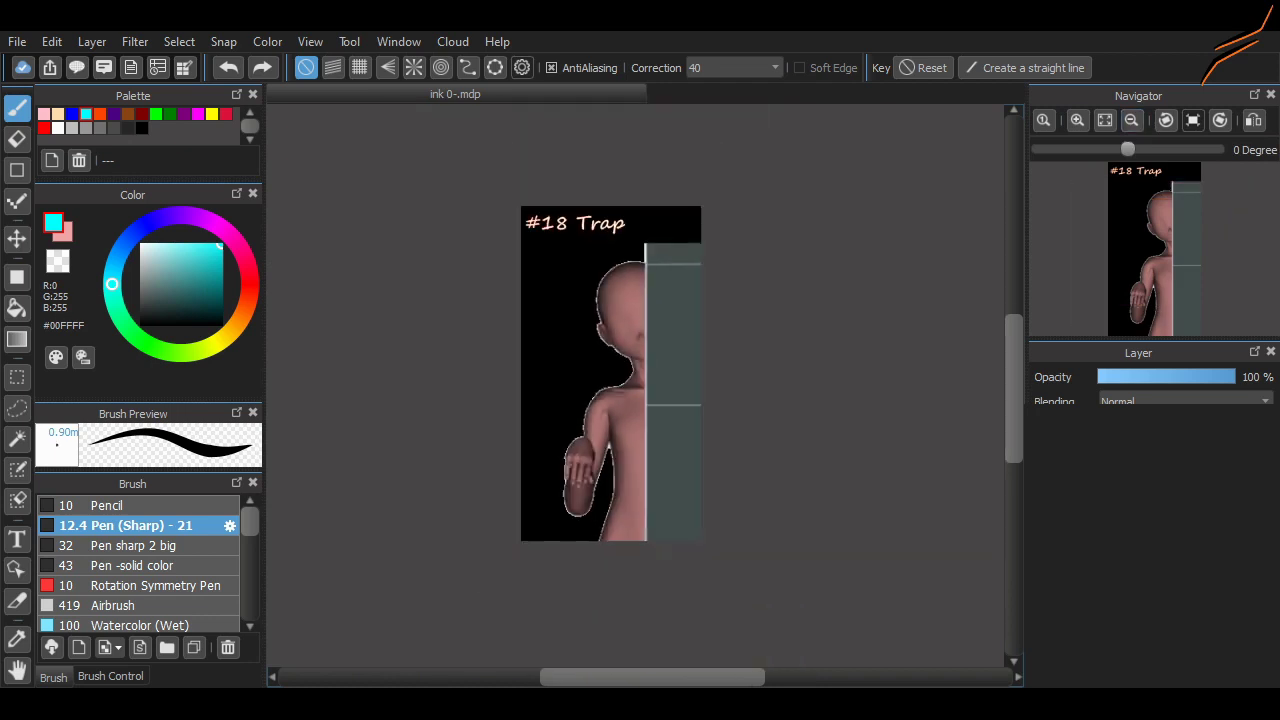
{"action": "scroll", "coordinate": [590, 470], "scroll_direction": "up", "scroll_amount": 6}
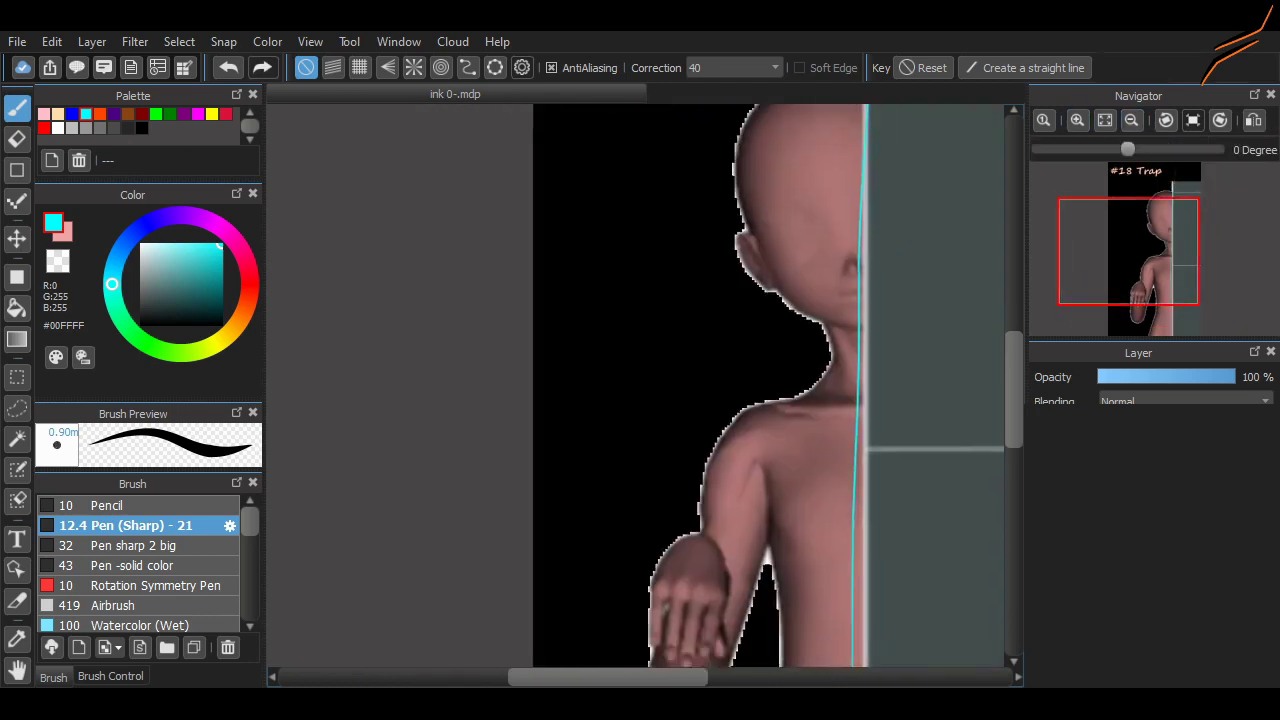
{"action": "mouse_move", "coordinate": [597, 474]}
{"action": "left_mouse_down"}
{"action": "mouse_move", "coordinate": [600, 618]}
{"action": "mouse_move", "coordinate": [615, 395]}
{"action": "mouse_move", "coordinate": [643, 457]}
{"action": "mouse_move", "coordinate": [654, 395]}
{"action": "left_mouse_up"}
{"action": "key", "text": "ctrl+z"}
{"action": "key", "text": "ctrl+z"}
{"action": "key", "text": "ctrl+z"}
Switch to the Pen sharp 2 big brush at size 47 and sketch a doll's pointed legs over the figure's hand
{"action": "left_click", "coordinate": [130, 545]}
{"action": "left_click", "coordinate": [110, 676]}
{"action": "left_click_drag", "start_coordinate": [591, 421], "coordinate": [515, 520]}
{"action": "left_click_drag", "start_coordinate": [600, 470], "coordinate": [690, 440]}
{"action": "key", "text": "ctrl+z"}
{"action": "key", "text": "ctrl+z"}
{"action": "key", "text": "ctrl+z"}
{"action": "left_click_drag", "start_coordinate": [549, 392], "coordinate": [548, 568]}
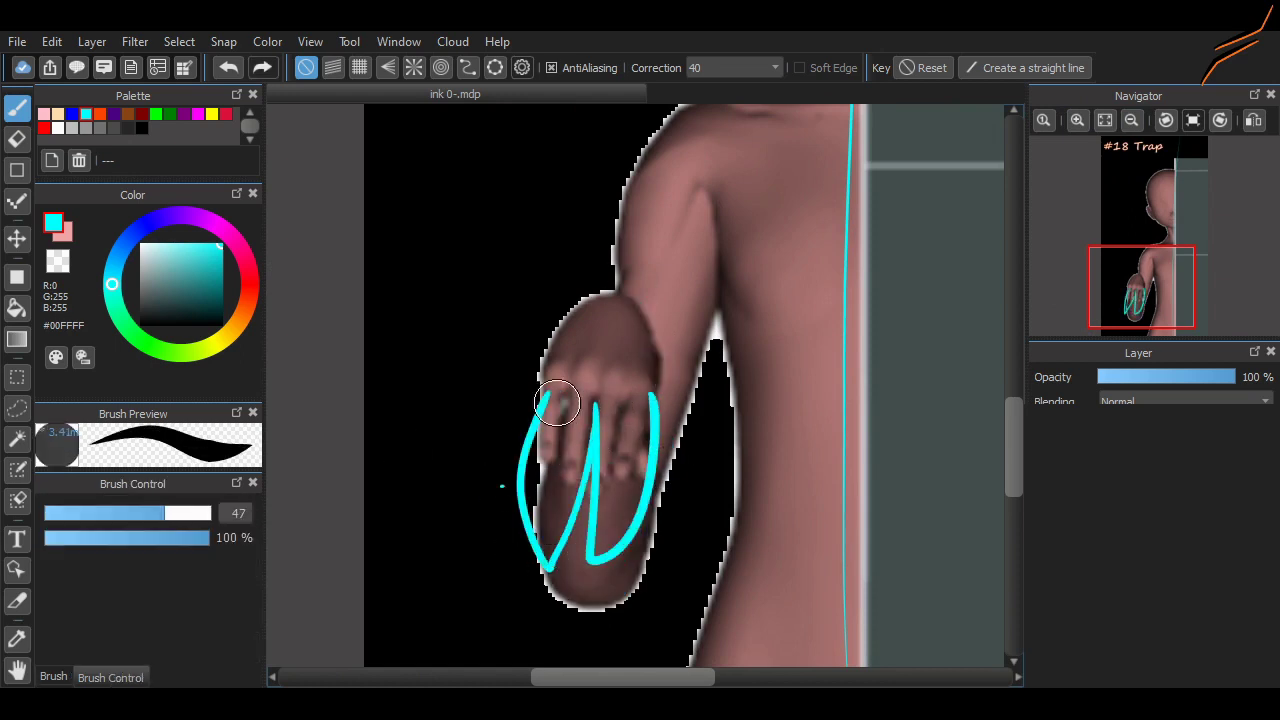
Sketch the doll's curved hem, body sides, pointed arms and round head with X eyes and a stitched smile
{"action": "mouse_move", "coordinate": [508, 520]}
{"action": "left_mouse_down"}
{"action": "mouse_move", "coordinate": [551, 295]}
{"action": "mouse_move", "coordinate": [500, 510]}
{"action": "left_mouse_up"}
{"action": "mouse_move", "coordinate": [548, 296]}
{"action": "left_mouse_down"}
{"action": "mouse_move", "coordinate": [718, 440]}
{"action": "mouse_move", "coordinate": [475, 383]}
{"action": "left_mouse_up"}
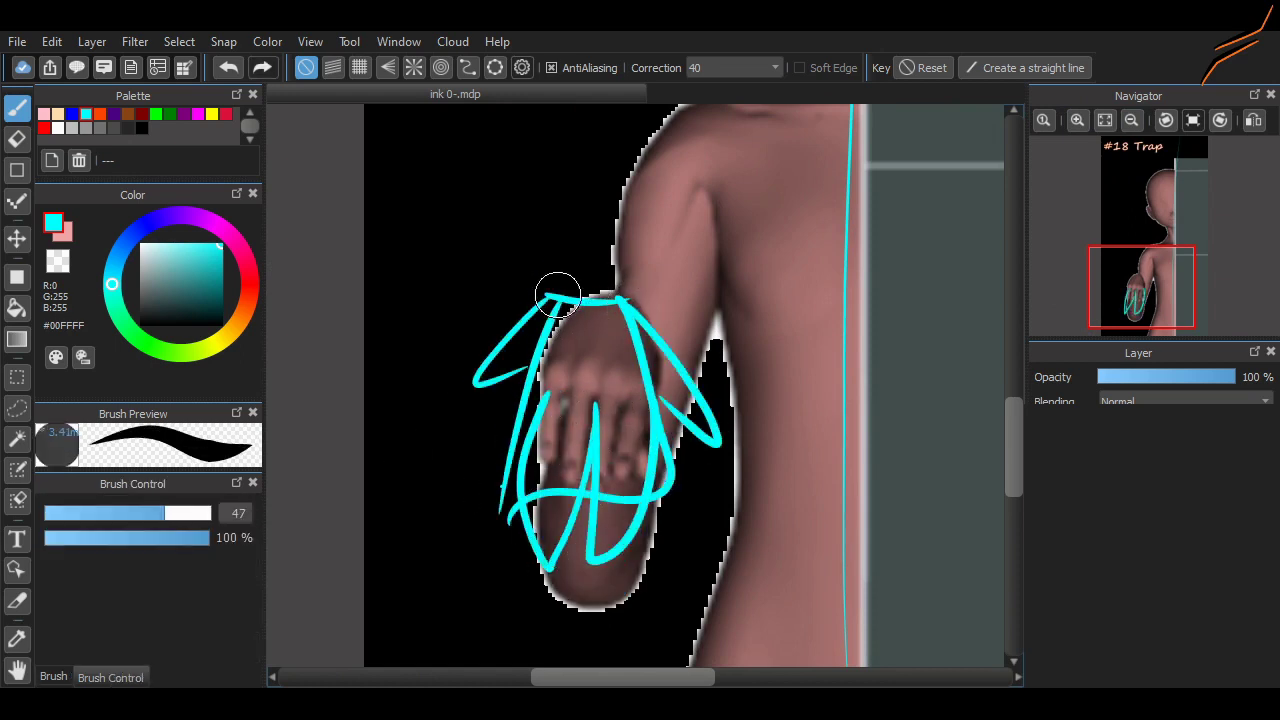
{"action": "left_click_drag", "start_coordinate": [548, 292], "coordinate": [626, 296]}
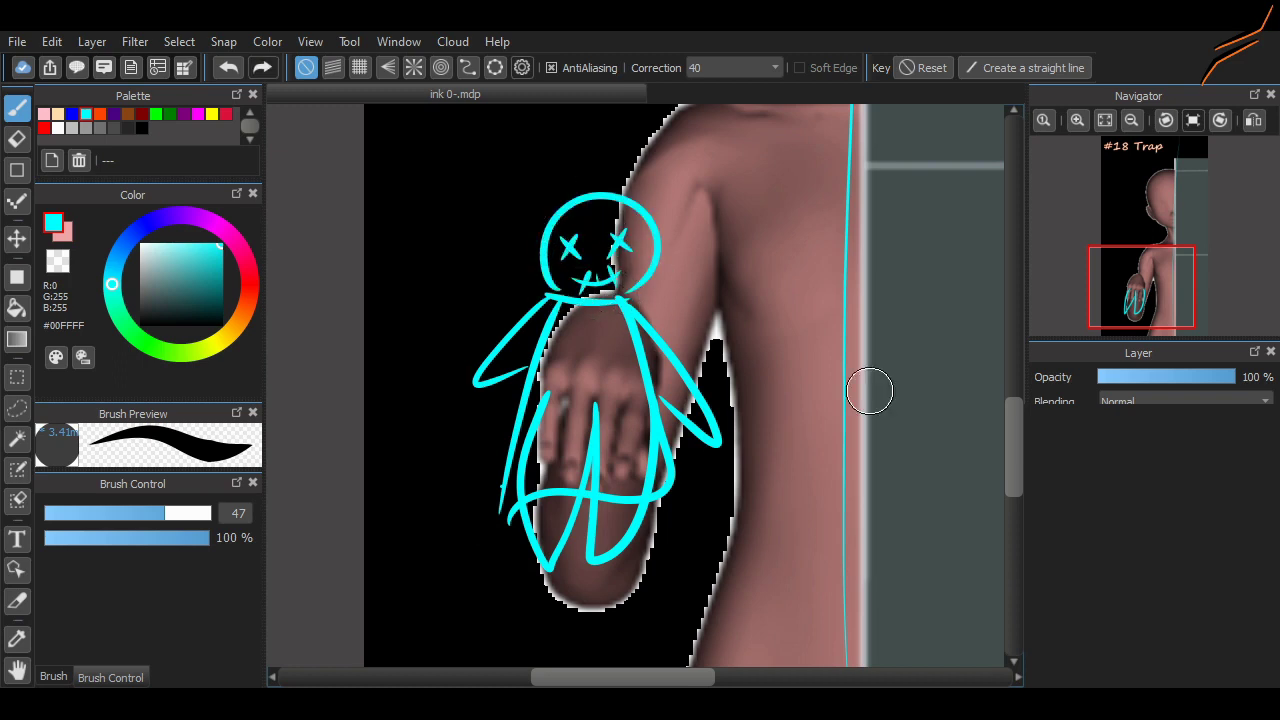
Select the doll's head with a rectangular selection, shift it slightly up and to the left, and deselect
{"action": "scroll", "coordinate": [869, 391], "scroll_direction": "up", "scroll_amount": 2}
{"action": "key", "text": "m"}
{"action": "left_click_drag", "start_coordinate": [700, 262], "coordinate": [530, 424]}
{"action": "key", "text": "v"}
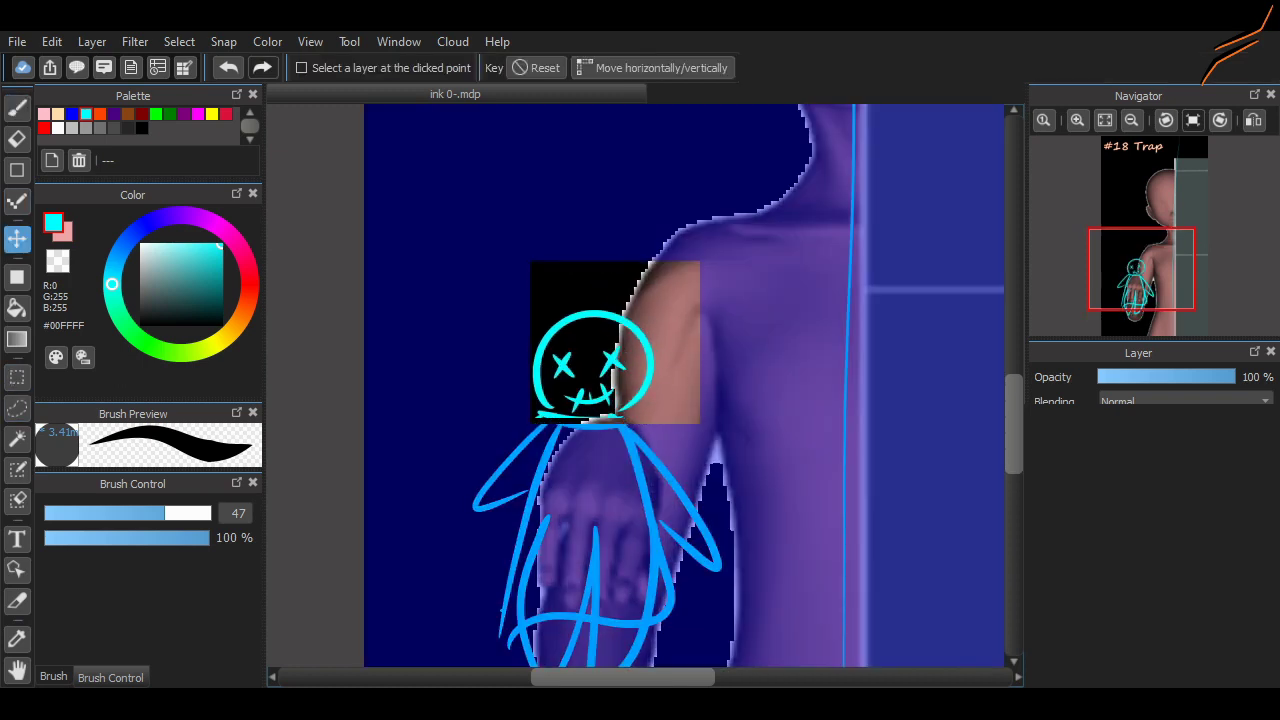
{"action": "key", "text": "m"}
{"action": "key", "text": "ctrl+d"}
Sketch a three-pointed crown with a curved band on the doll's head
{"action": "key", "text": "b"}
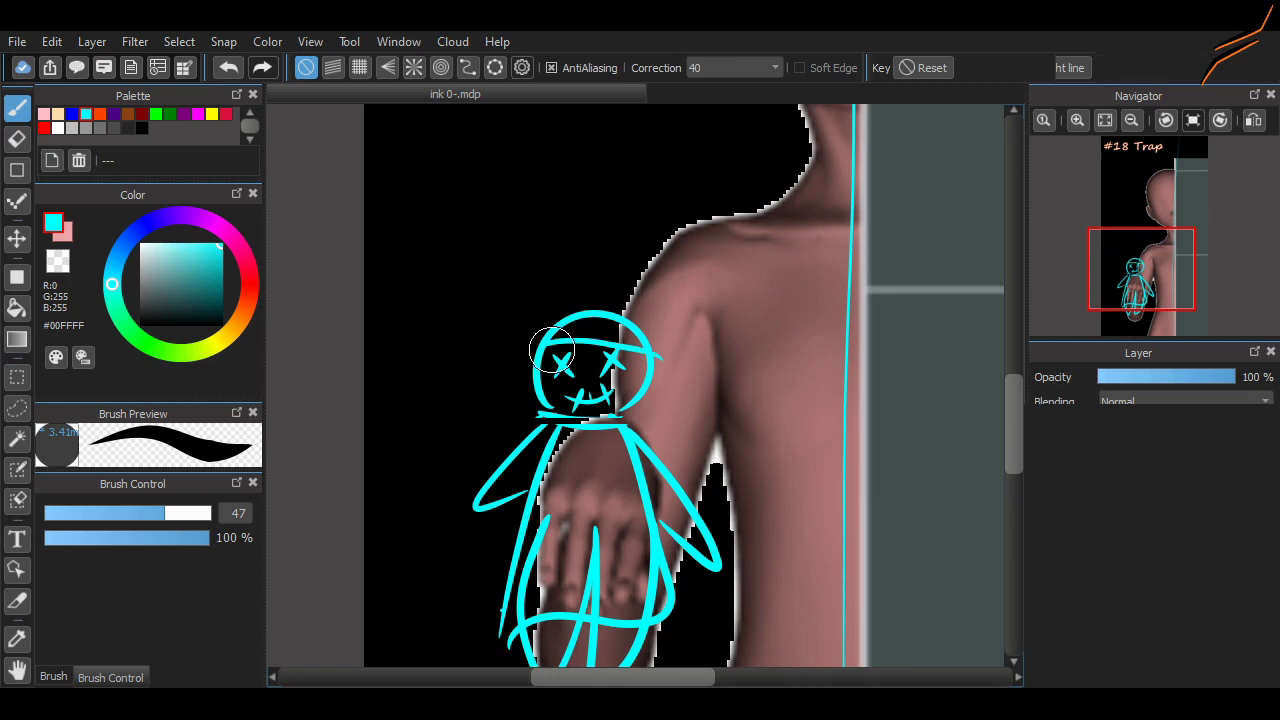
{"action": "mouse_move", "coordinate": [541, 340]}
{"action": "left_mouse_down"}
{"action": "mouse_move", "coordinate": [570, 315]}
{"action": "mouse_move", "coordinate": [608, 322]}
{"action": "left_mouse_up"}
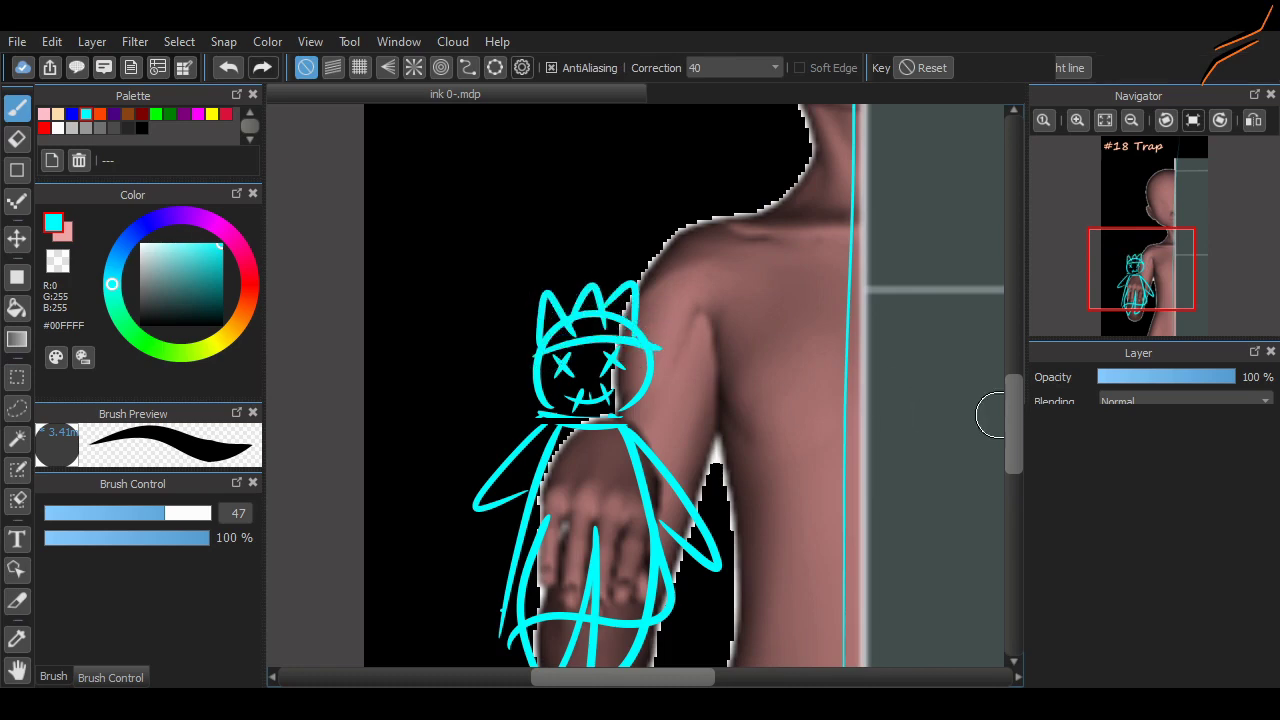
{"action": "scroll", "coordinate": [990, 415], "scroll_direction": "down", "scroll_amount": 2}
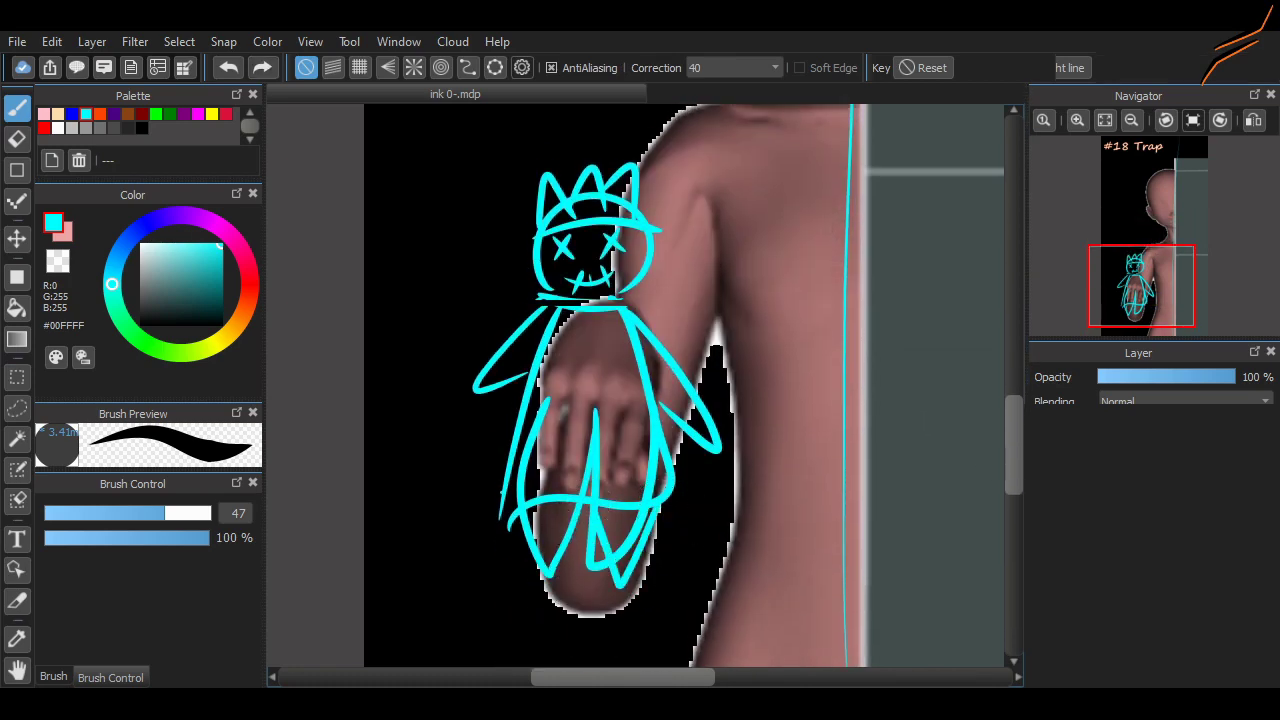
Sketch a wide grin with jagged teeth on the figure's face, ending at the wall's edge
{"action": "scroll", "coordinate": [680, 385], "scroll_direction": "up", "scroll_amount": 6}
{"action": "mouse_move", "coordinate": [768, 428]}
{"action": "left_mouse_down"}
{"action": "mouse_move", "coordinate": [862, 462]}
{"action": "mouse_move", "coordinate": [862, 412]}
{"action": "left_mouse_up"}
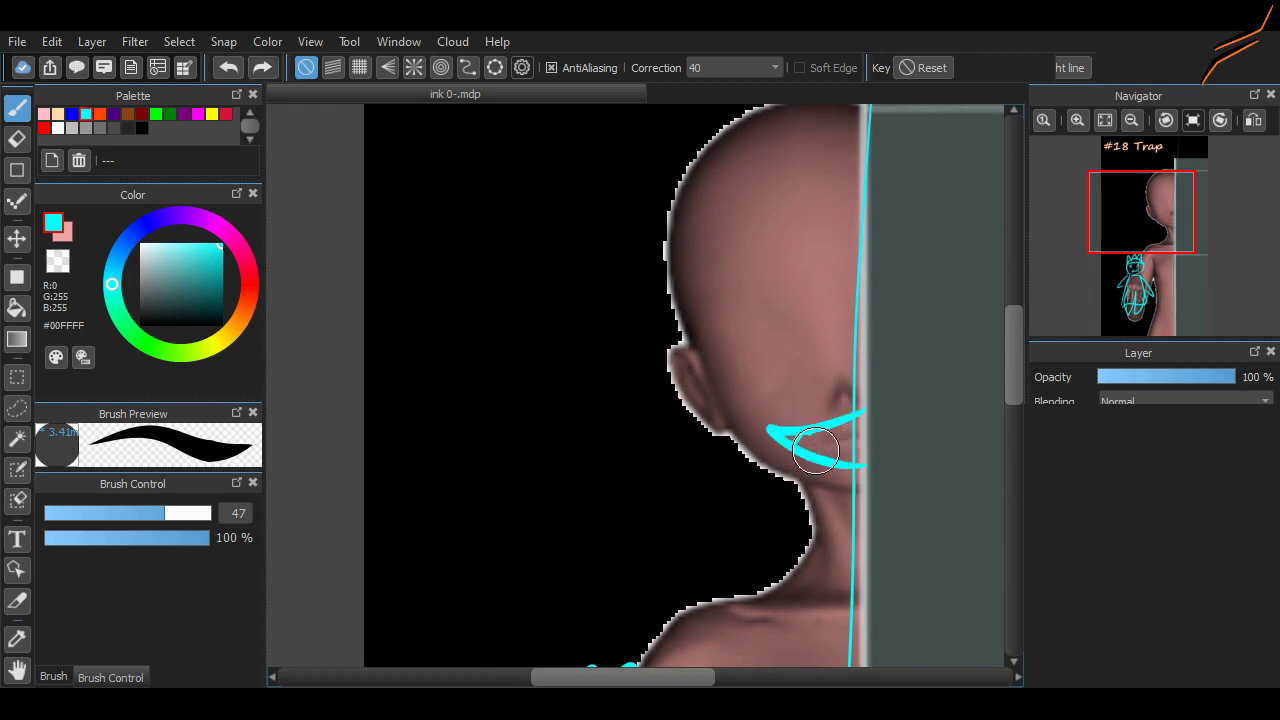
{"action": "left_click_drag", "start_coordinate": [790, 437], "coordinate": [850, 462]}
Sketch two slanted bands across the figure's face, with a pointed tip sticking out beside the head
{"action": "mouse_move", "coordinate": [690, 340]}
{"action": "left_mouse_down"}
{"action": "mouse_move", "coordinate": [850, 415]}
{"action": "mouse_move", "coordinate": [672, 337]}
{"action": "mouse_move", "coordinate": [665, 243]}
{"action": "left_mouse_up"}
{"action": "key", "text": "ctrl+z"}
{"action": "left_click_drag", "start_coordinate": [657, 264], "coordinate": [678, 278]}
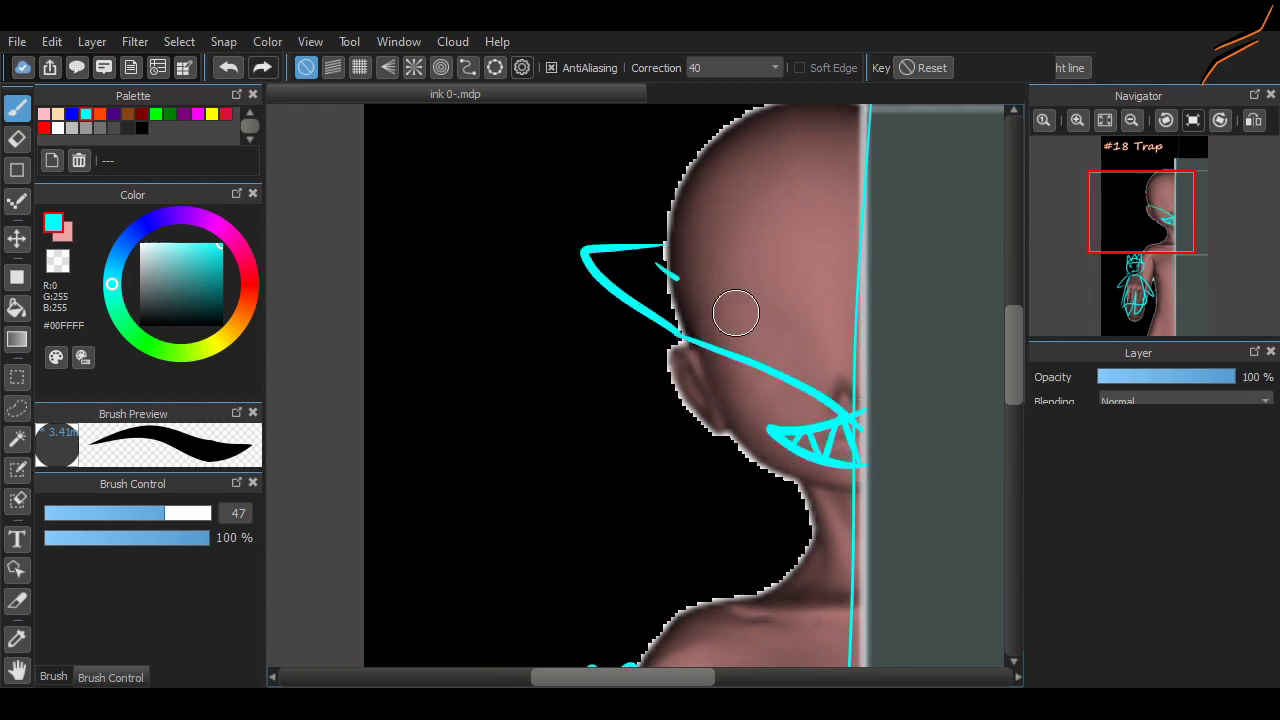
{"action": "scroll", "coordinate": [736, 314], "scroll_direction": "up", "scroll_amount": 2}
{"action": "mouse_move", "coordinate": [660, 330]}
{"action": "left_mouse_down"}
{"action": "mouse_move", "coordinate": [694, 243]}
{"action": "mouse_move", "coordinate": [871, 214]}
{"action": "left_mouse_up"}
{"action": "left_click_drag", "start_coordinate": [705, 248], "coordinate": [800, 330]}
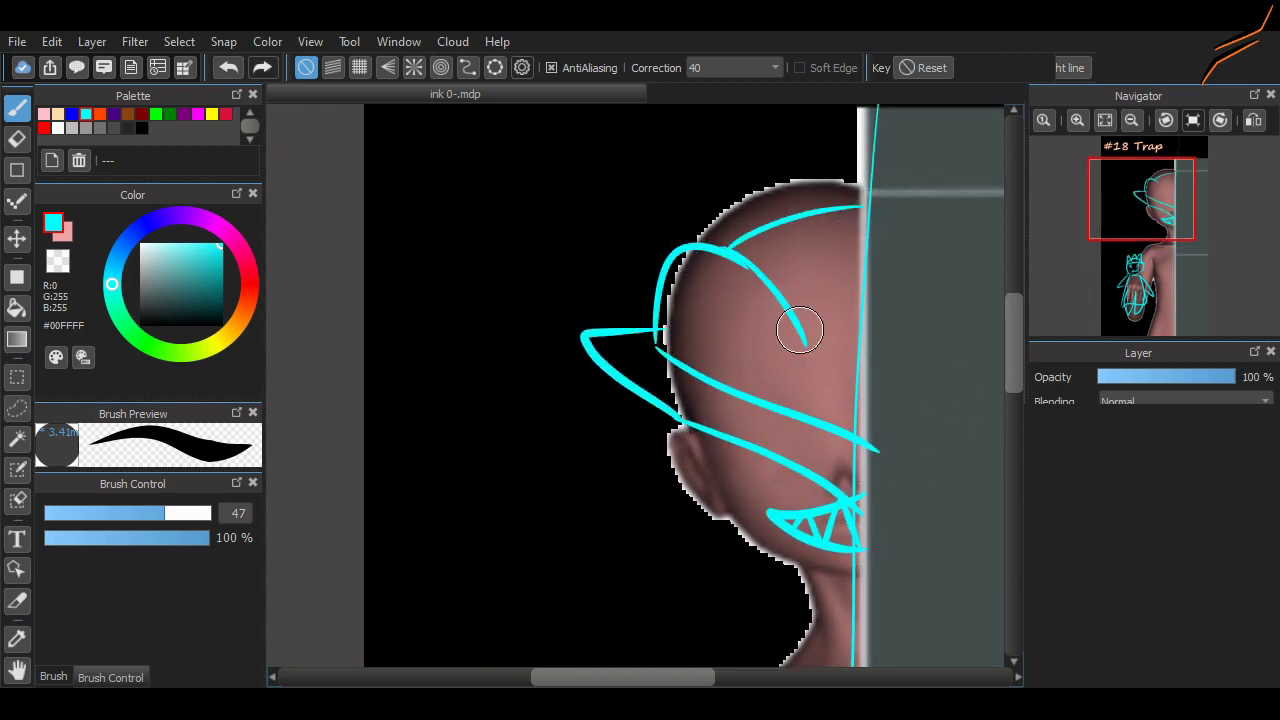
{"action": "key", "text": "ctrl+z"}
{"action": "key", "text": "ctrl+z"}
{"action": "key", "text": "ctrl+z"}
Sketch overlapping rounded locks along the top of the head and a third band with a leaf-shaped tip across the forehead
{"action": "mouse_move", "coordinate": [658, 320]}
{"action": "left_mouse_down"}
{"action": "mouse_move", "coordinate": [723, 194]}
{"action": "mouse_move", "coordinate": [775, 228]}
{"action": "left_mouse_up"}
{"action": "left_click_drag", "start_coordinate": [735, 202], "coordinate": [851, 149]}
{"action": "left_click_drag", "start_coordinate": [836, 222], "coordinate": [915, 158]}
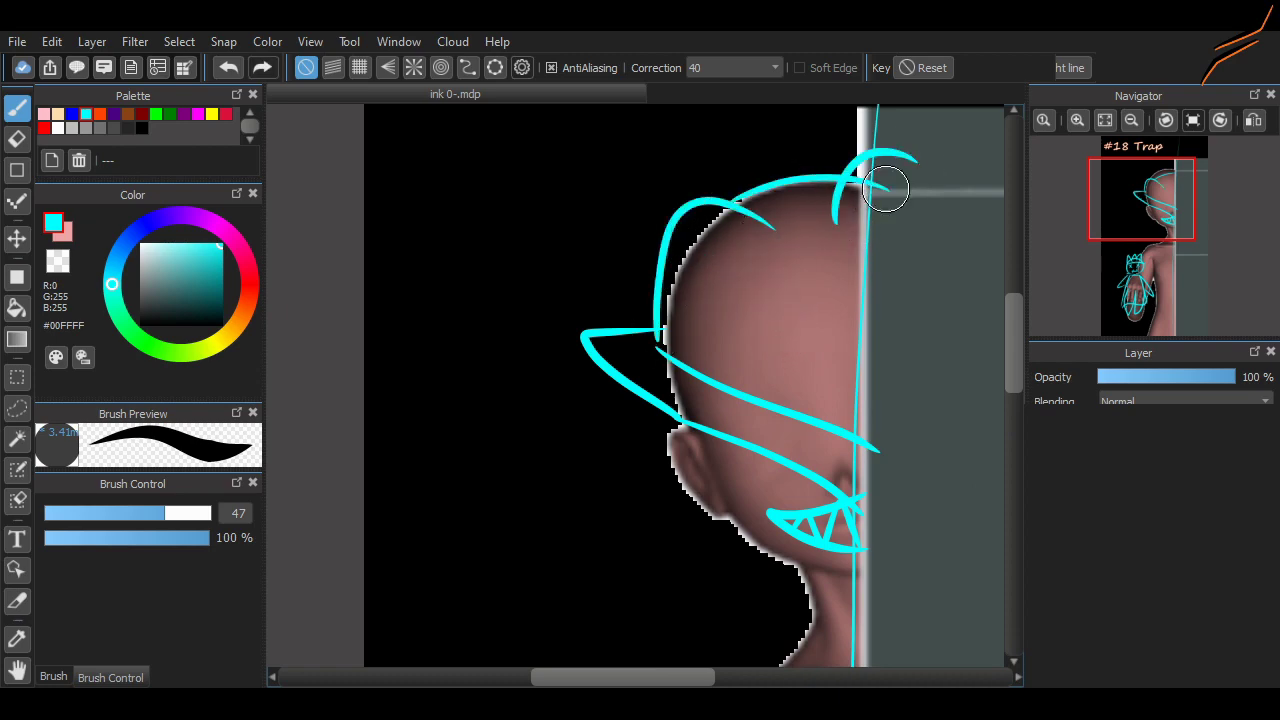
{"action": "scroll", "coordinate": [760, 380], "scroll_direction": "down", "scroll_amount": 1}
{"action": "mouse_move", "coordinate": [662, 290]}
{"action": "left_mouse_down"}
{"action": "mouse_move", "coordinate": [855, 355]}
{"action": "mouse_move", "coordinate": [596, 168]}
{"action": "mouse_move", "coordinate": [671, 287]}
{"action": "left_mouse_up"}
{"action": "key", "text": "ctrl+z"}
Sketch the figure's waist contour and a circle with crossing strands at the hip near the canvas's lower edge
{"action": "scroll", "coordinate": [671, 288], "scroll_direction": "down", "scroll_amount": 8}
{"action": "scroll", "coordinate": [671, 288], "scroll_direction": "up", "scroll_amount": 5}
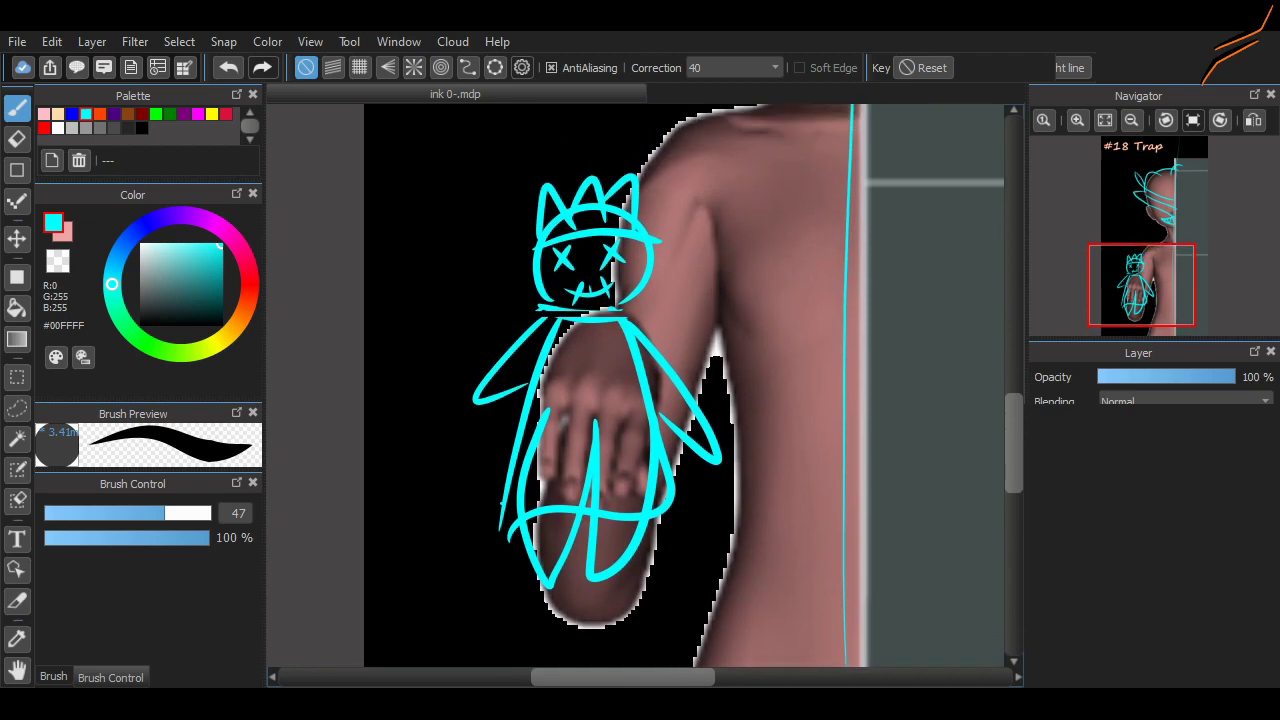
{"action": "scroll", "coordinate": [759, 460], "scroll_direction": "down", "scroll_amount": 8}
{"action": "scroll", "coordinate": [759, 460], "scroll_direction": "up", "scroll_amount": 4}
{"action": "scroll", "coordinate": [759, 460], "scroll_direction": "down", "scroll_amount": 5}
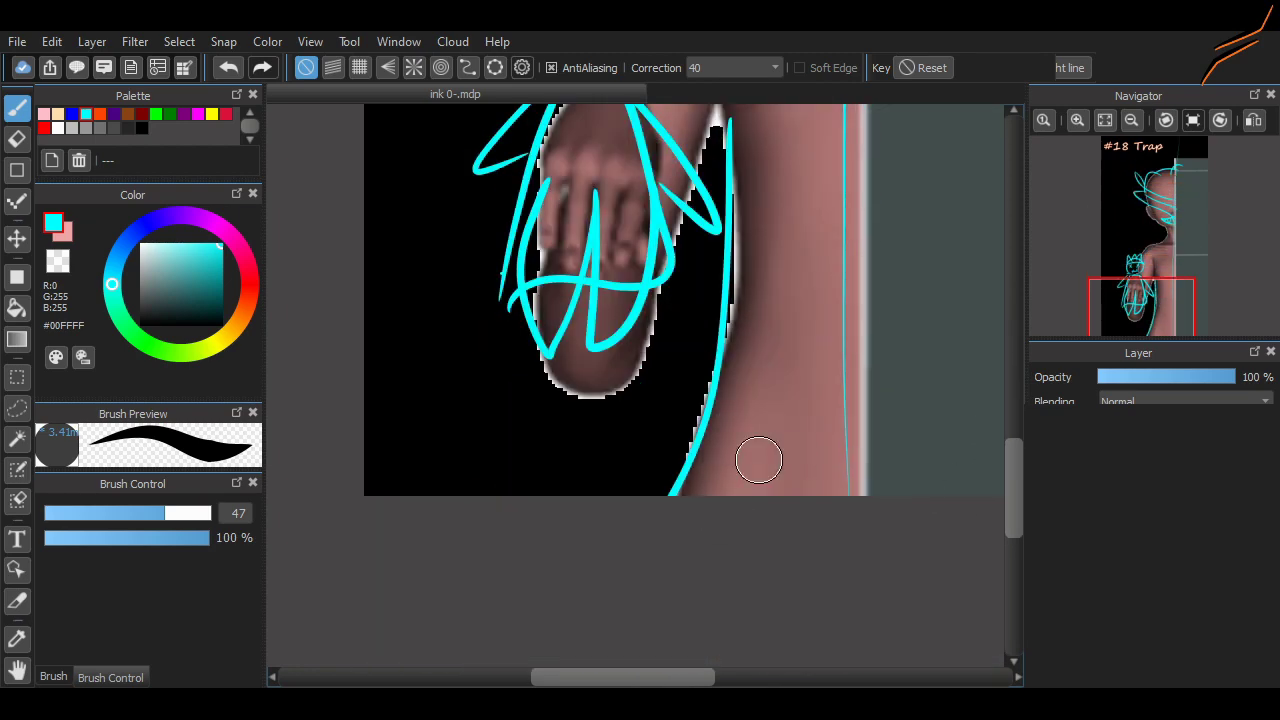
{"action": "left_click_drag", "start_coordinate": [739, 397], "coordinate": [762, 434]}
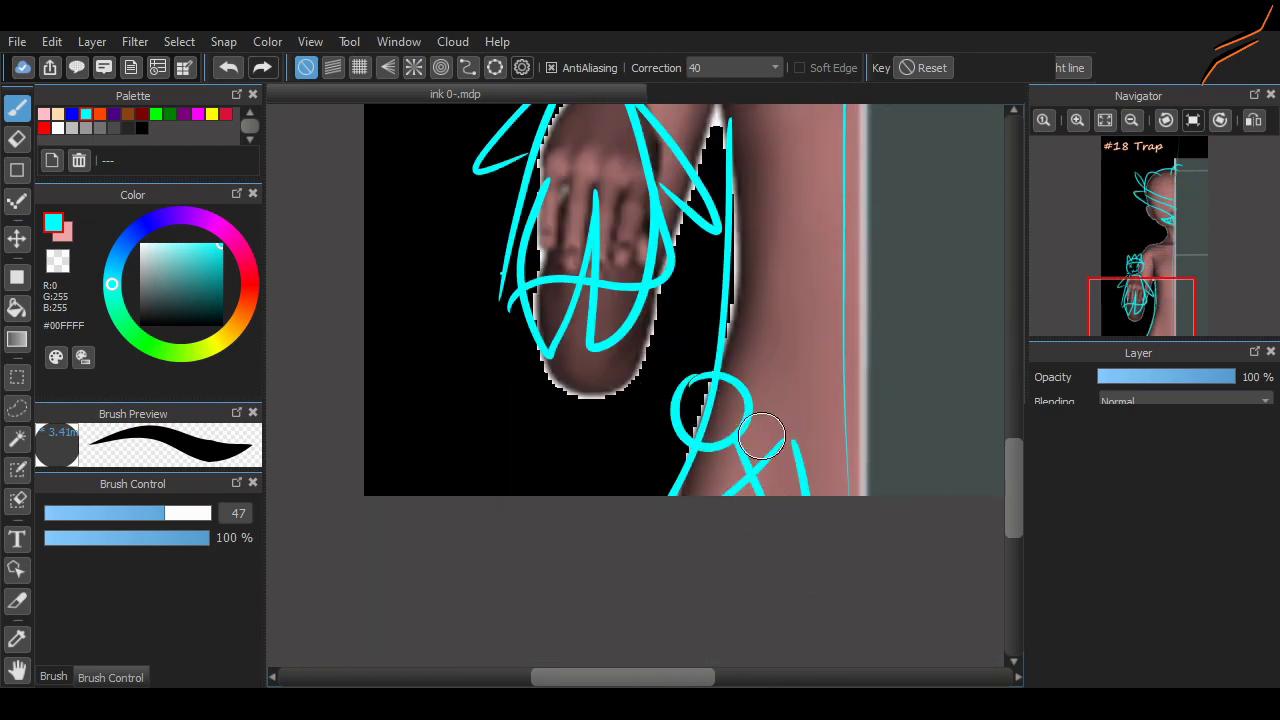
Sketch a tall collar around the figure's neck, with a slanted upper rim, a side edge and a curved base
{"action": "scroll", "coordinate": [886, 457], "scroll_direction": "up", "scroll_amount": 12}
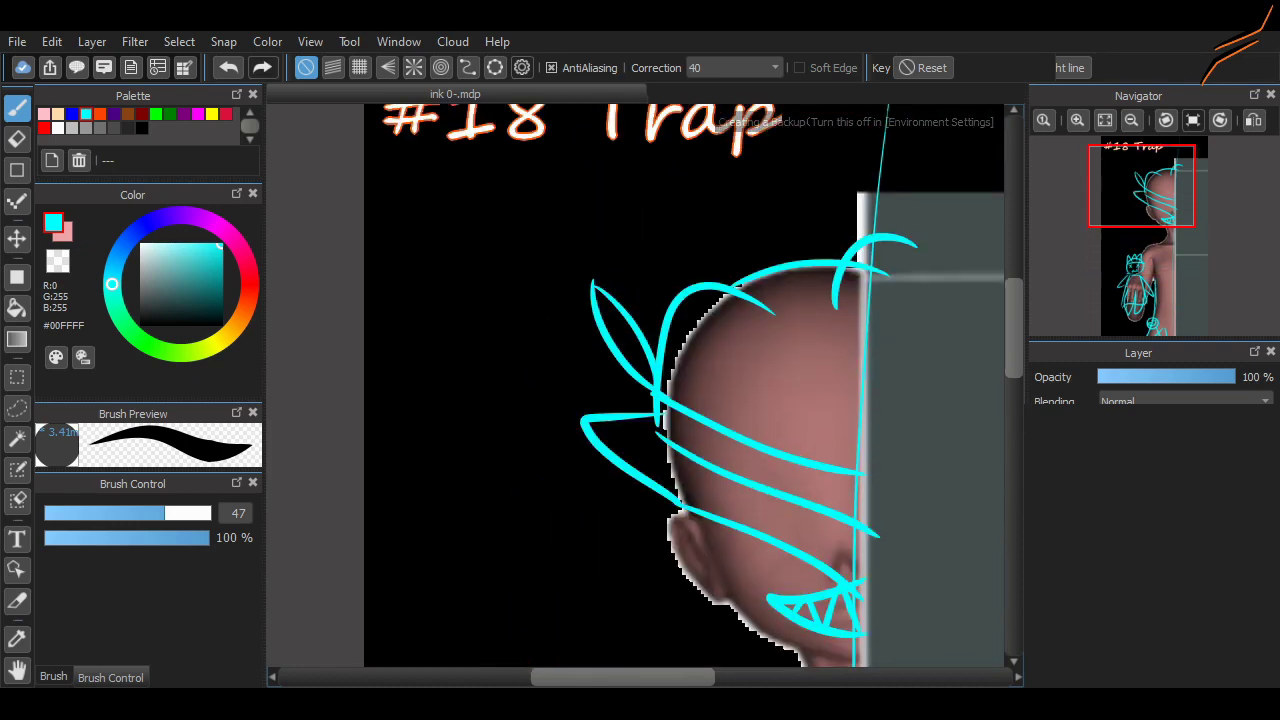
{"action": "scroll", "coordinate": [971, 384], "scroll_direction": "down", "scroll_amount": 2}
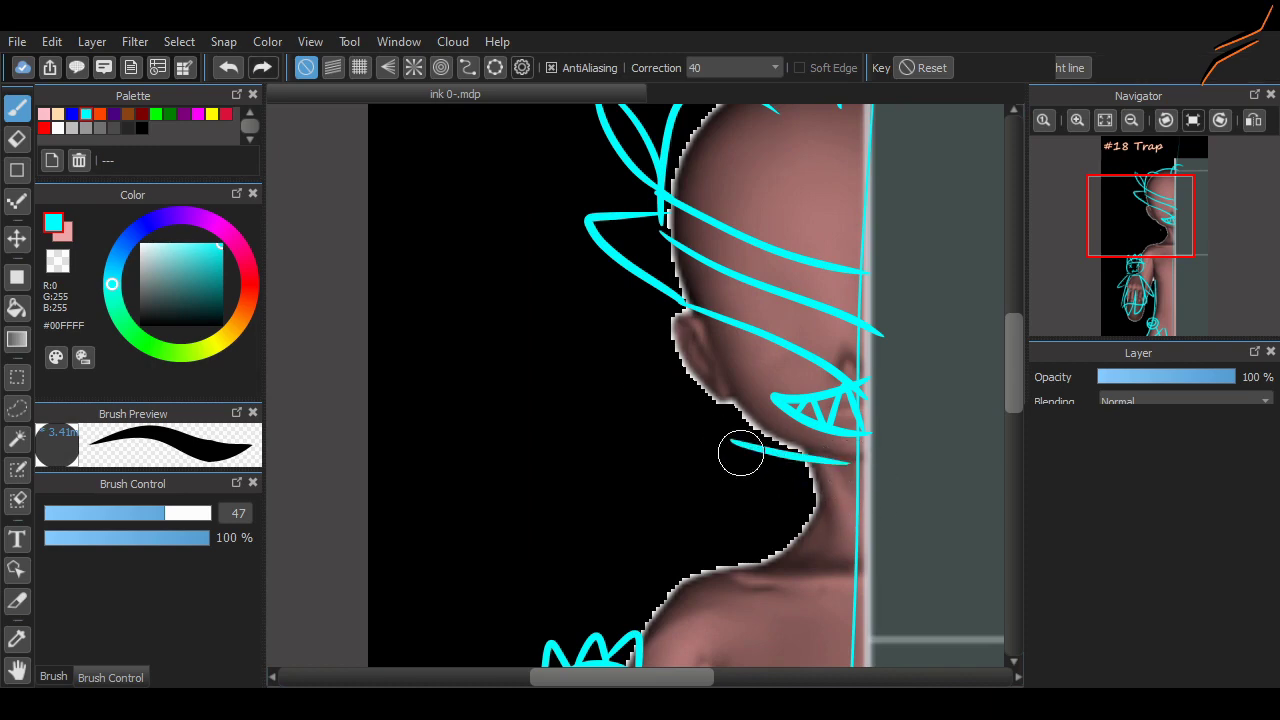
{"action": "left_click_drag", "start_coordinate": [733, 442], "coordinate": [705, 550]}
{"action": "left_click_drag", "start_coordinate": [712, 556], "coordinate": [855, 625]}
{"action": "left_click_drag", "start_coordinate": [736, 444], "coordinate": [868, 478]}
Sketch a long rounded sleeve outline hanging around the hand behind the doll, with fold marks near its lower end
{"action": "scroll", "coordinate": [804, 488], "scroll_direction": "down", "scroll_amount": 6}
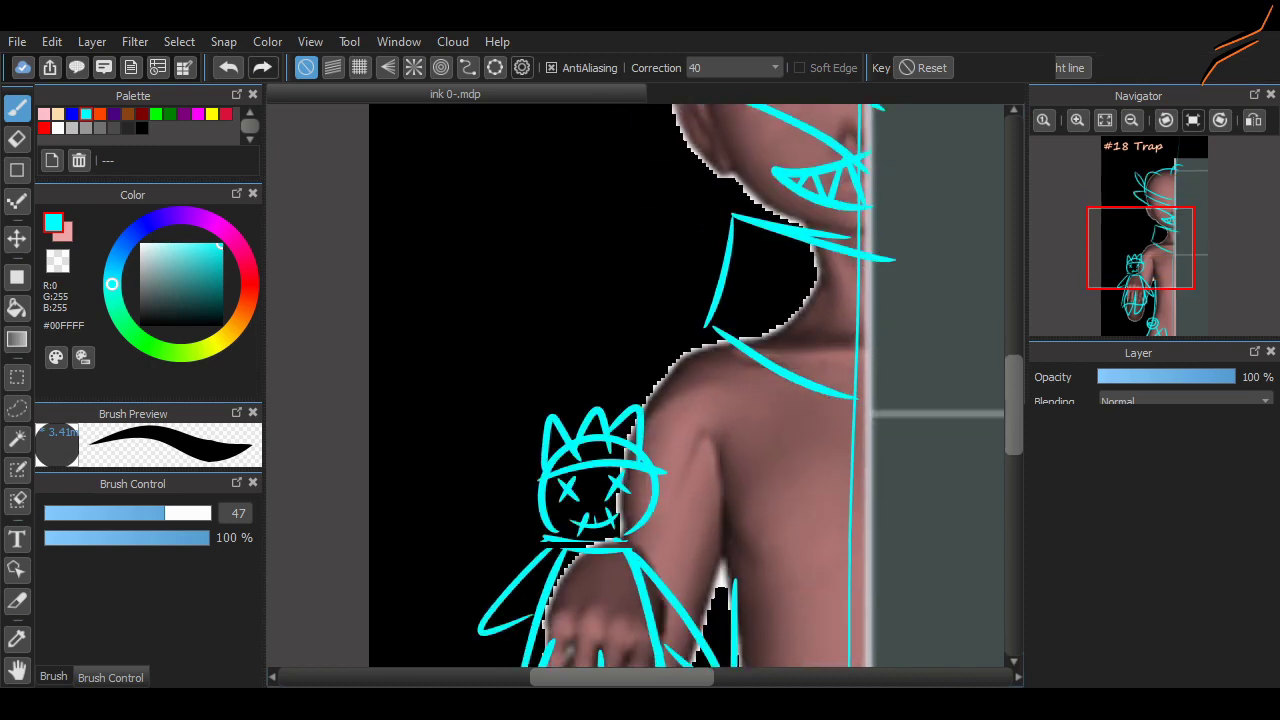
{"action": "scroll", "coordinate": [990, 378], "scroll_direction": "down", "scroll_amount": 4}
{"action": "mouse_move", "coordinate": [522, 460]}
{"action": "left_mouse_down"}
{"action": "mouse_move", "coordinate": [545, 560]}
{"action": "mouse_move", "coordinate": [586, 634]}
{"action": "mouse_move", "coordinate": [705, 480]}
{"action": "left_mouse_up"}
{"action": "scroll", "coordinate": [719, 443], "scroll_direction": "down", "scroll_amount": 3}
{"action": "scroll", "coordinate": [600, 460], "scroll_direction": "up", "scroll_amount": 1}
{"action": "left_click_drag", "start_coordinate": [545, 456], "coordinate": [575, 466]}
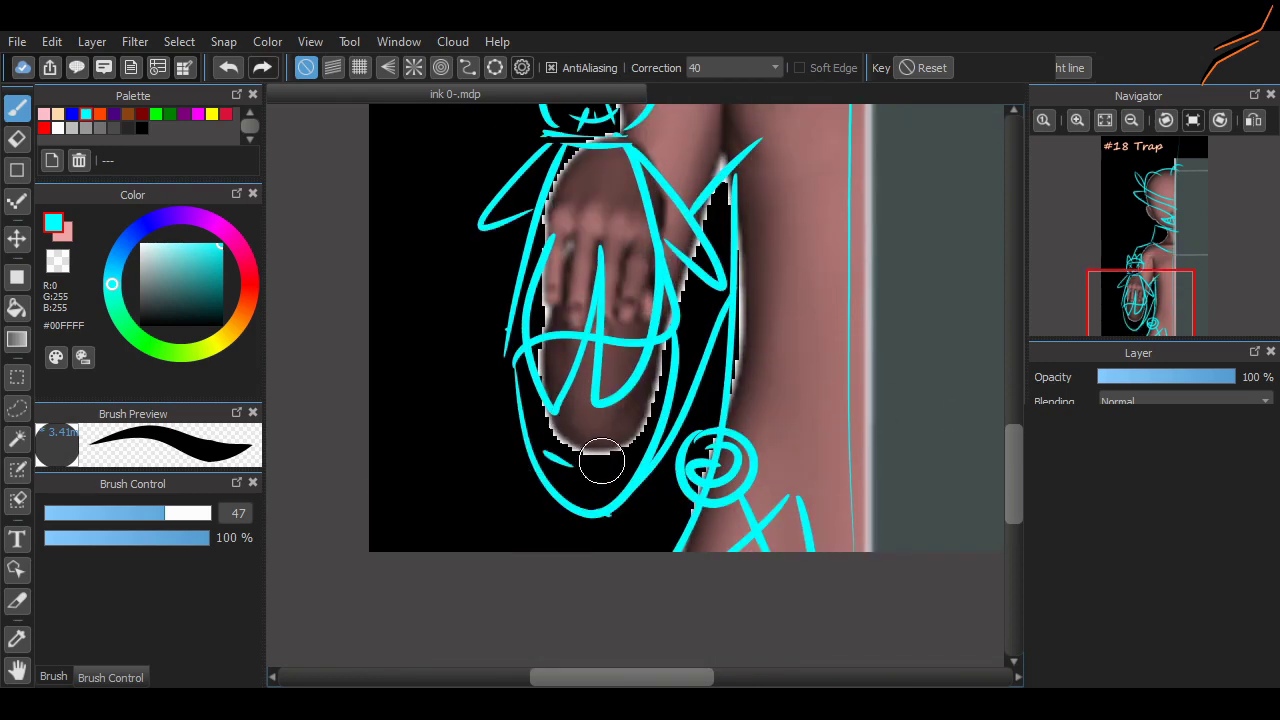
Sketch converging strands over the forehead and spiky tufts around the figure's ear
{"action": "scroll", "coordinate": [939, 481], "scroll_direction": "up", "scroll_amount": 15}
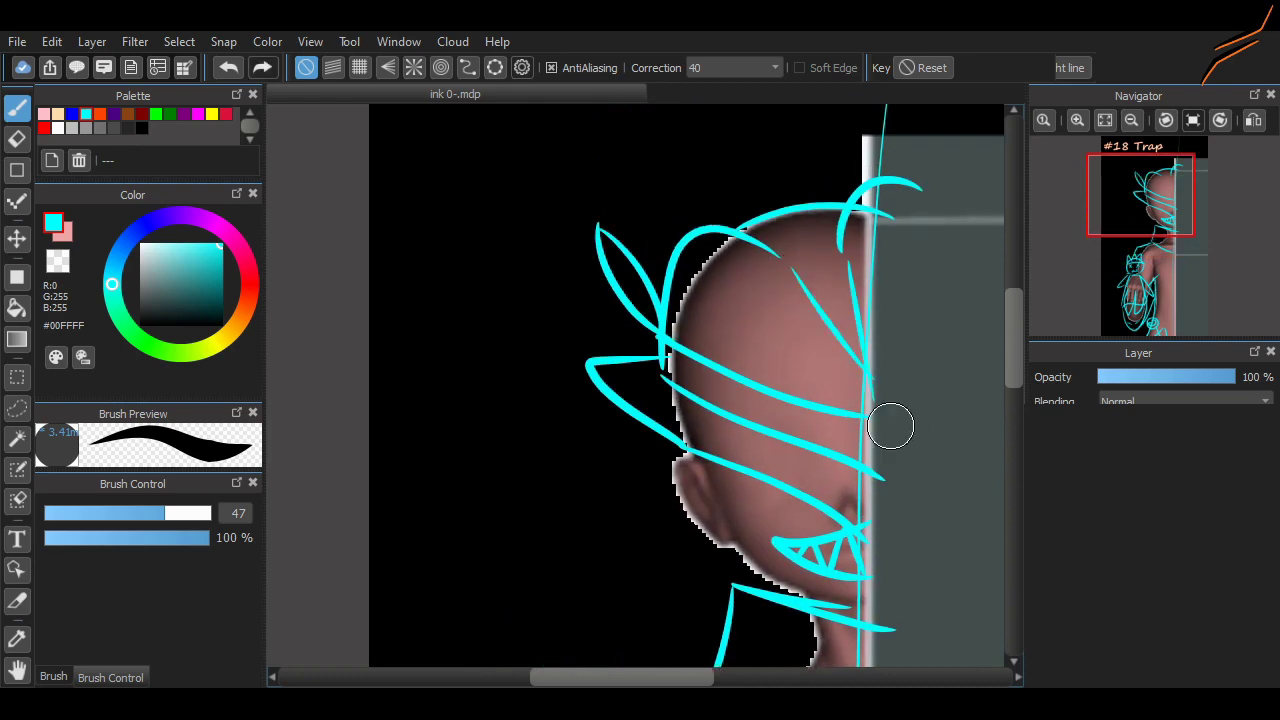
{"action": "scroll", "coordinate": [891, 423], "scroll_direction": "down", "scroll_amount": 4}
{"action": "scroll", "coordinate": [694, 380], "scroll_direction": "up", "scroll_amount": 1}
{"action": "mouse_move", "coordinate": [694, 380]}
{"action": "left_mouse_down"}
{"action": "mouse_move", "coordinate": [687, 317]}
{"action": "mouse_move", "coordinate": [741, 445]}
{"action": "mouse_move", "coordinate": [773, 369]}
{"action": "left_mouse_up"}
{"action": "key", "text": "ctrl+z"}
{"action": "left_click_drag", "start_coordinate": [662, 367], "coordinate": [724, 407]}
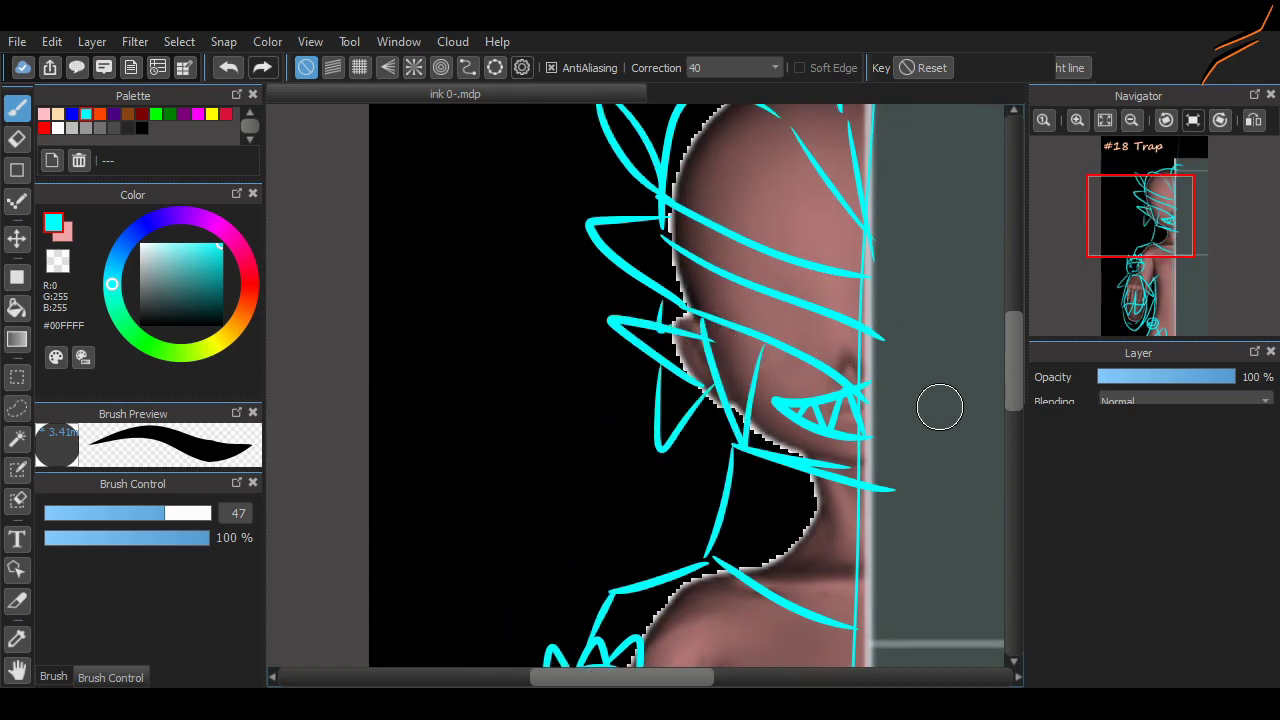
Sketch two horizontal lines across the lower part of the wall beside the figure
{"action": "scroll", "coordinate": [833, 434], "scroll_direction": "down", "scroll_amount": 6}
{"action": "left_click", "coordinate": [1131, 119]}
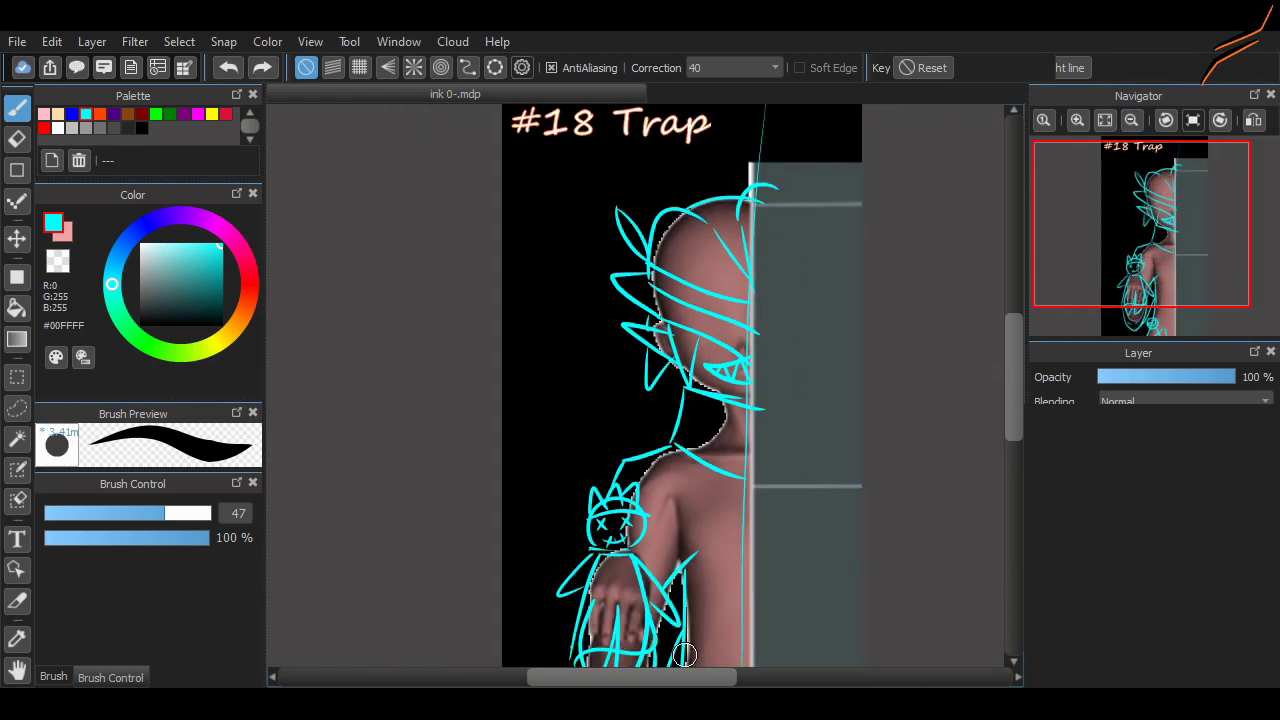
{"action": "scroll", "coordinate": [640, 457], "scroll_direction": "down", "scroll_amount": 2}
{"action": "left_click_drag", "start_coordinate": [572, 466], "coordinate": [666, 466]}
{"action": "left_click_drag", "start_coordinate": [580, 389], "coordinate": [698, 389]}
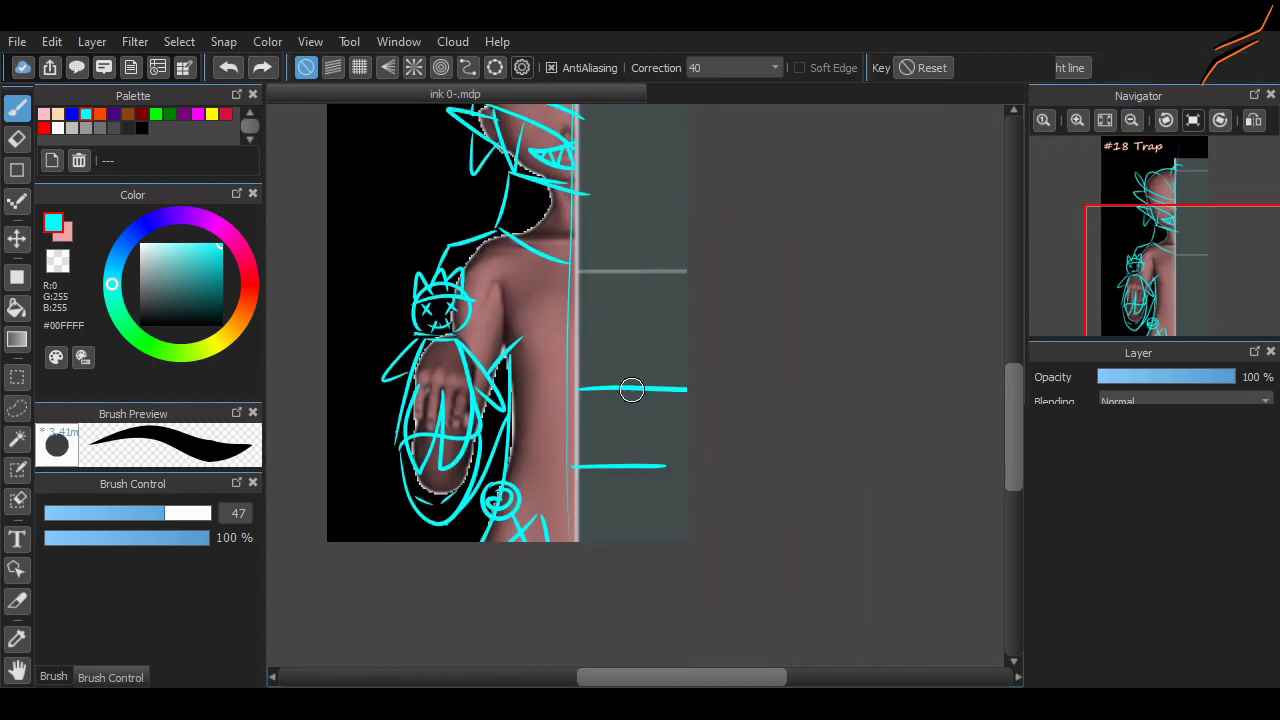
{"action": "key", "text": "ctrl+z"}
Sketch half of an octagonal sign with an inner outline and a diagonal bar on the wall beside the head
{"action": "scroll", "coordinate": [686, 443], "scroll_direction": "up", "scroll_amount": 5}
{"action": "left_click_drag", "start_coordinate": [686, 224], "coordinate": [650, 224]}
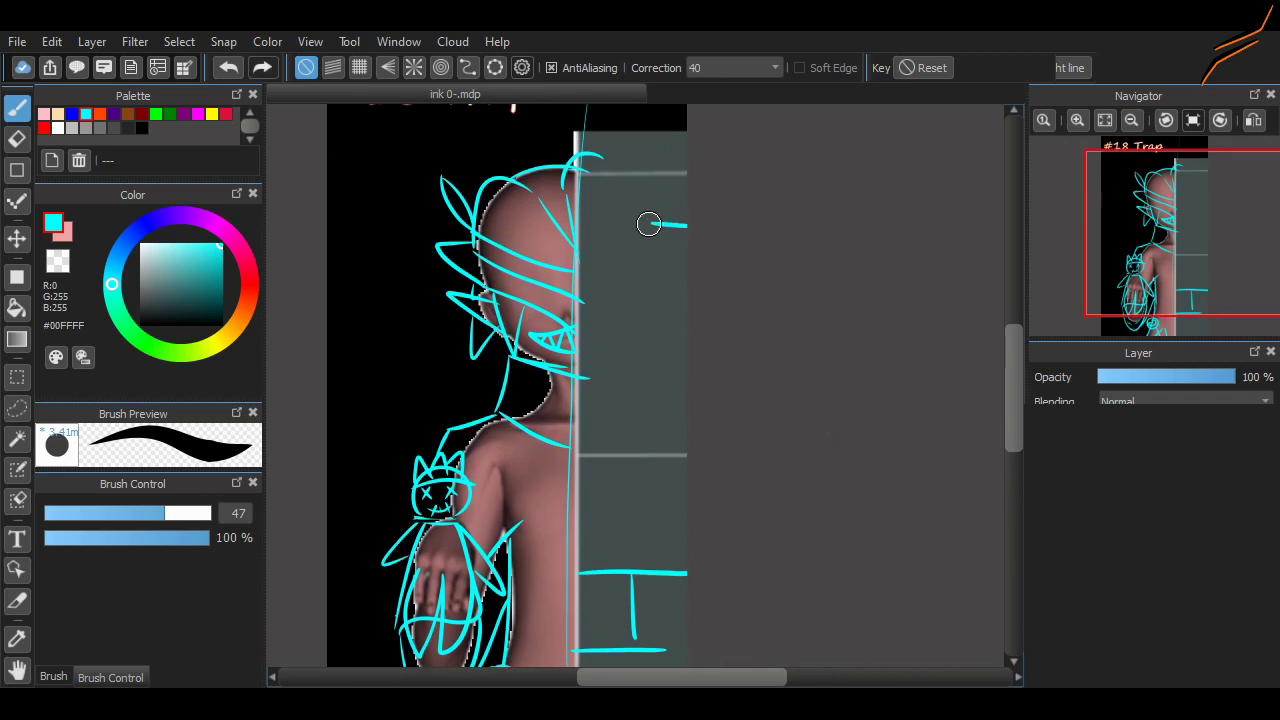
{"action": "left_click_drag", "start_coordinate": [649, 376], "coordinate": [700, 380]}
{"action": "scroll", "coordinate": [670, 530], "scroll_direction": "left", "scroll_amount": 2}
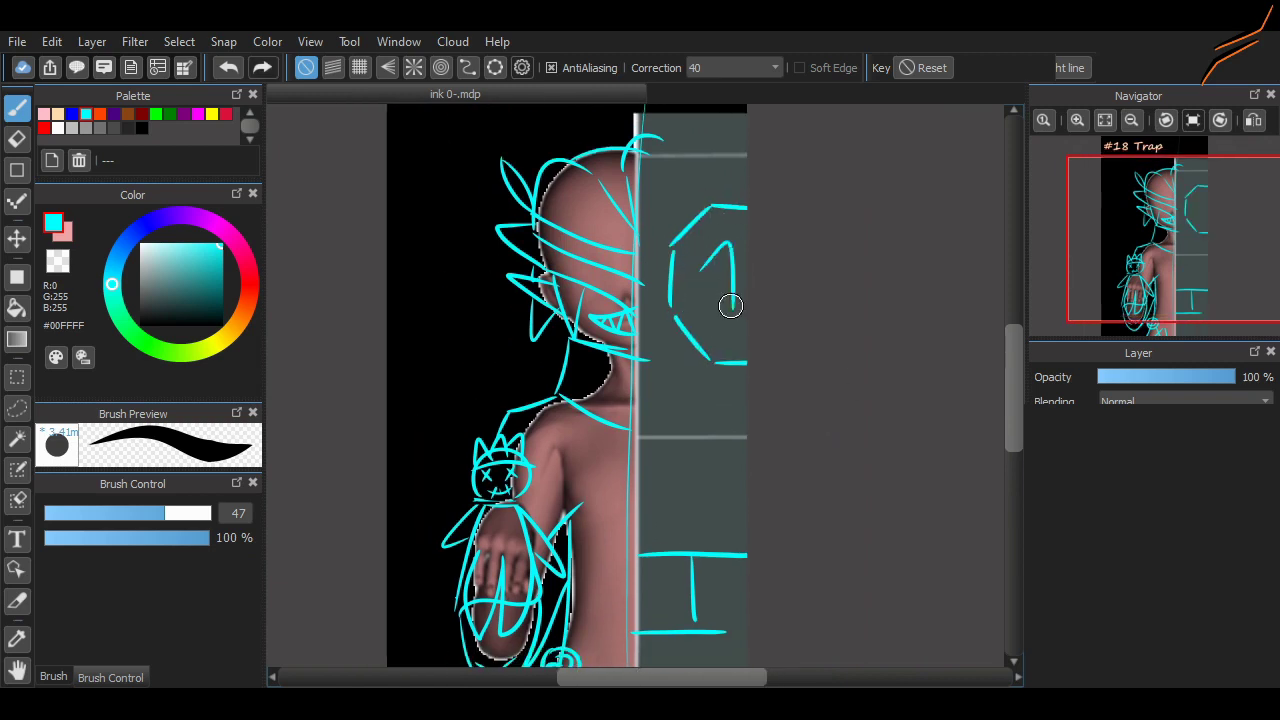
{"action": "scroll", "coordinate": [777, 309], "scroll_direction": "up", "scroll_amount": 3}
{"action": "scroll", "coordinate": [698, 330], "scroll_direction": "down", "scroll_amount": 2}
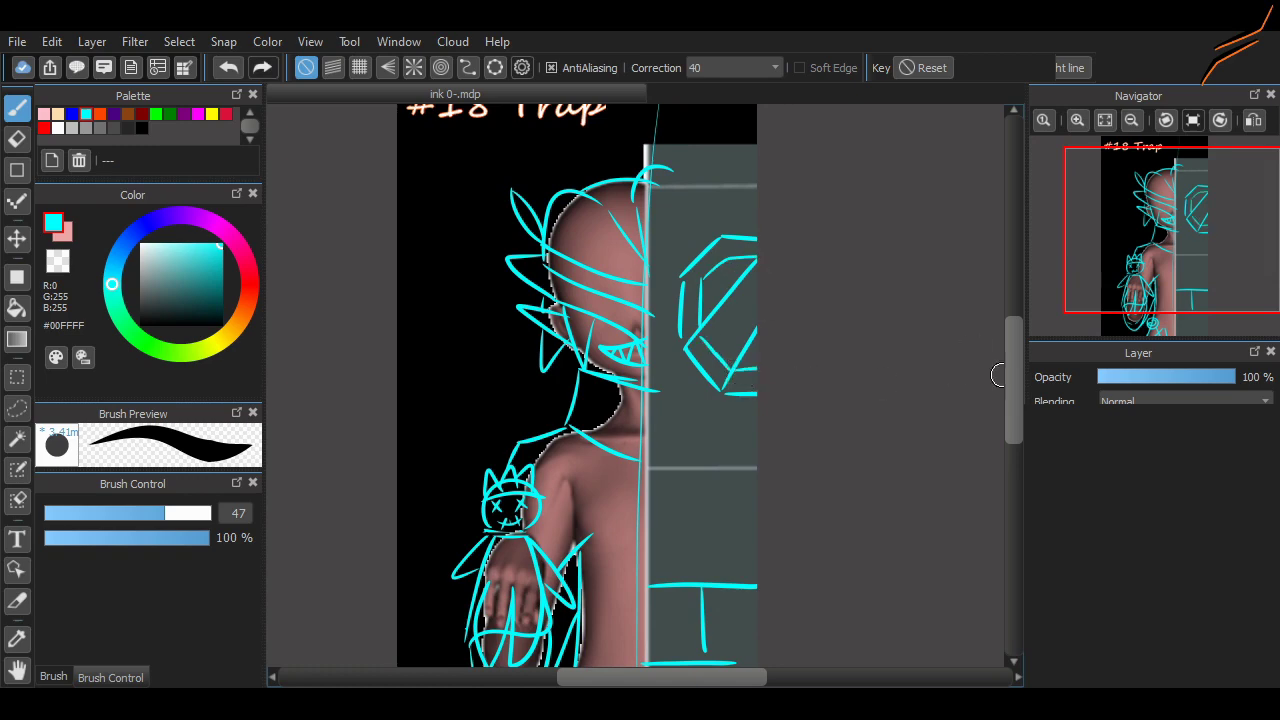
Sketch a thicker vertical line along the wall's edge beside the figure's head
{"action": "scroll", "coordinate": [639, 204], "scroll_direction": "up", "scroll_amount": 4}
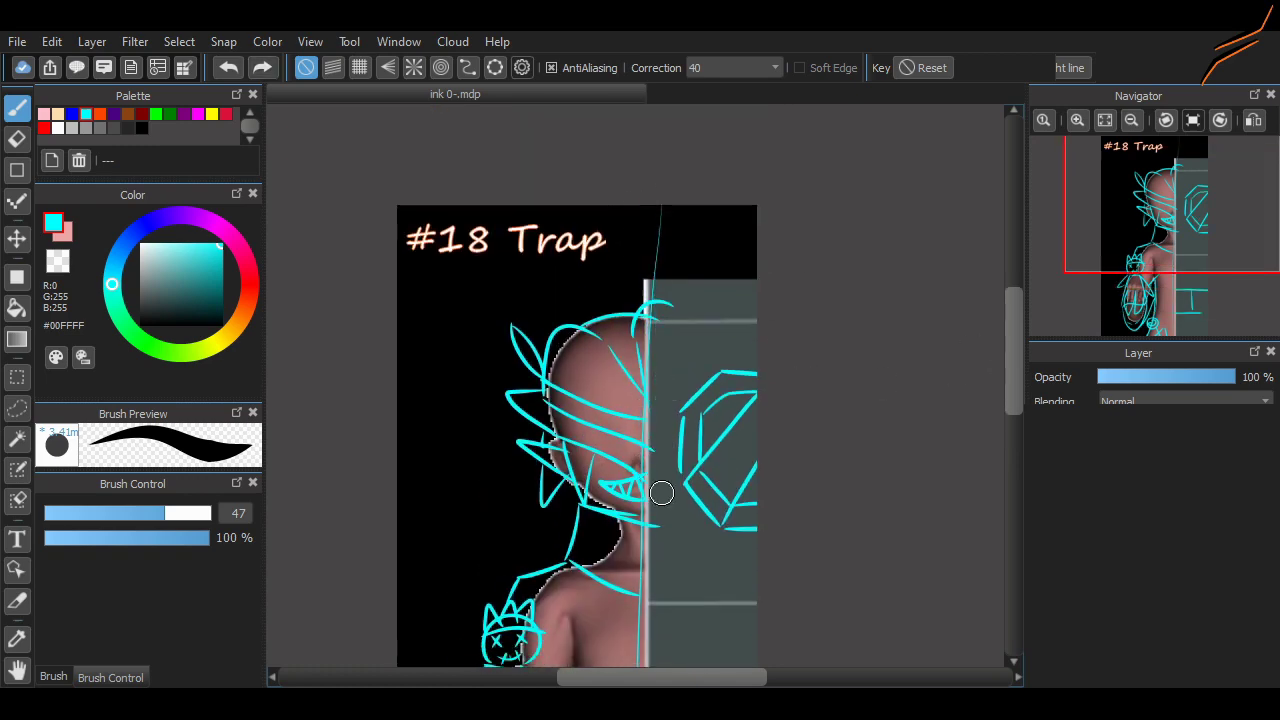
{"action": "scroll", "coordinate": [1008, 395], "scroll_direction": "down", "scroll_amount": 8}
{"action": "scroll", "coordinate": [951, 431], "scroll_direction": "up", "scroll_amount": 1}
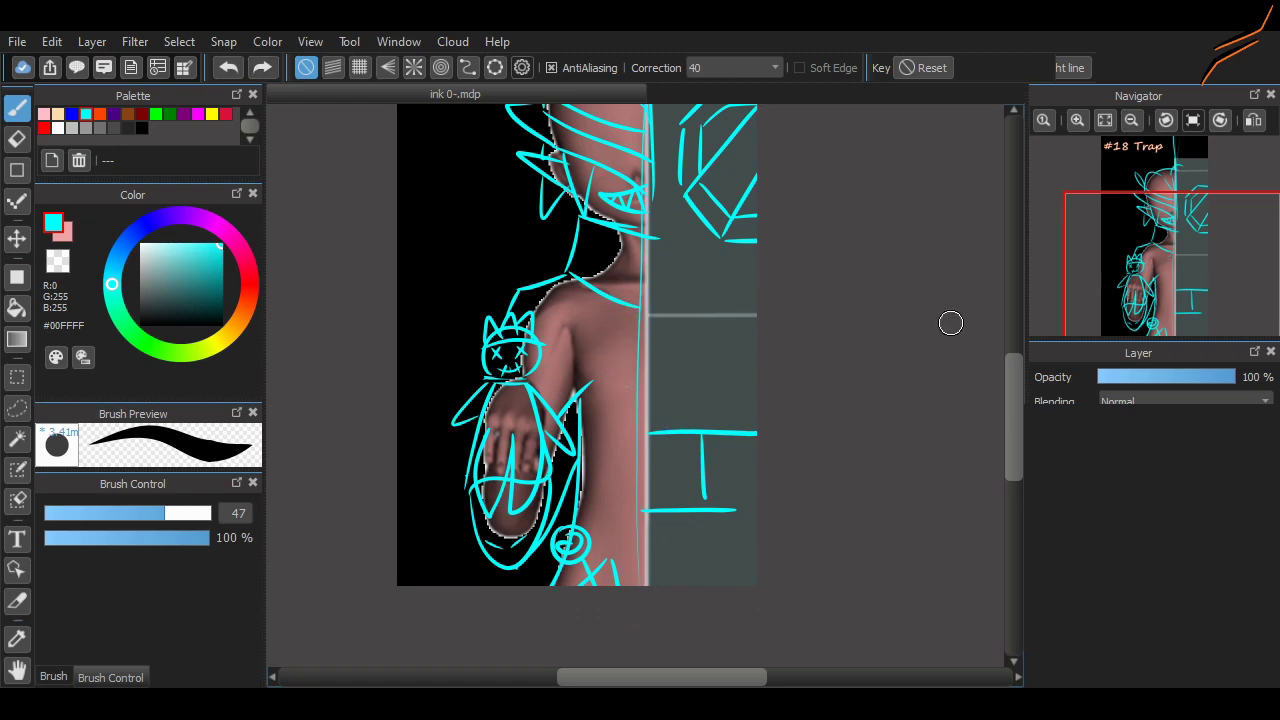
Examine the cyan sketch from the head down to the doll and sleeve
{"action": "scroll", "coordinate": [951, 322], "scroll_direction": "up", "scroll_amount": 5}
{"action": "scroll", "coordinate": [969, 420], "scroll_direction": "down", "scroll_amount": 4}
{"action": "scroll", "coordinate": [937, 434], "scroll_direction": "up", "scroll_amount": 4}
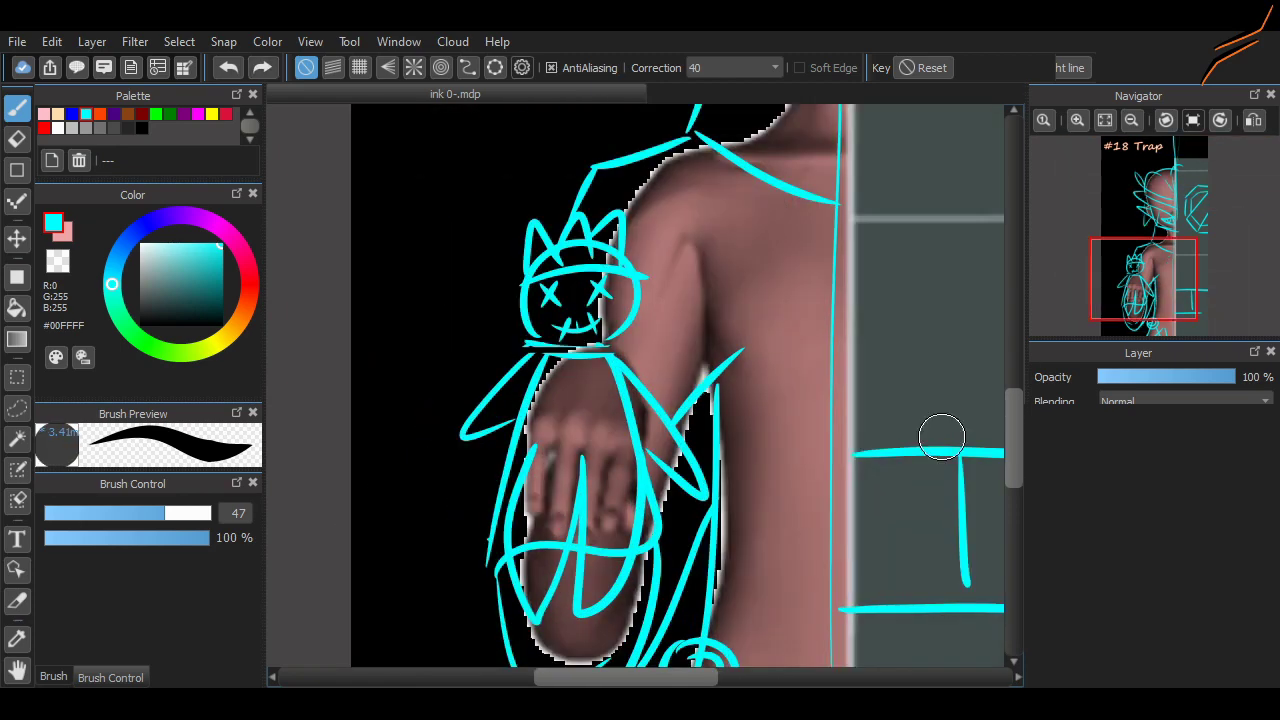
{"action": "scroll", "coordinate": [937, 434], "scroll_direction": "down", "scroll_amount": 5}
{"action": "scroll", "coordinate": [937, 434], "scroll_direction": "up", "scroll_amount": 3}
{"action": "scroll", "coordinate": [976, 362], "scroll_direction": "up", "scroll_amount": 3}
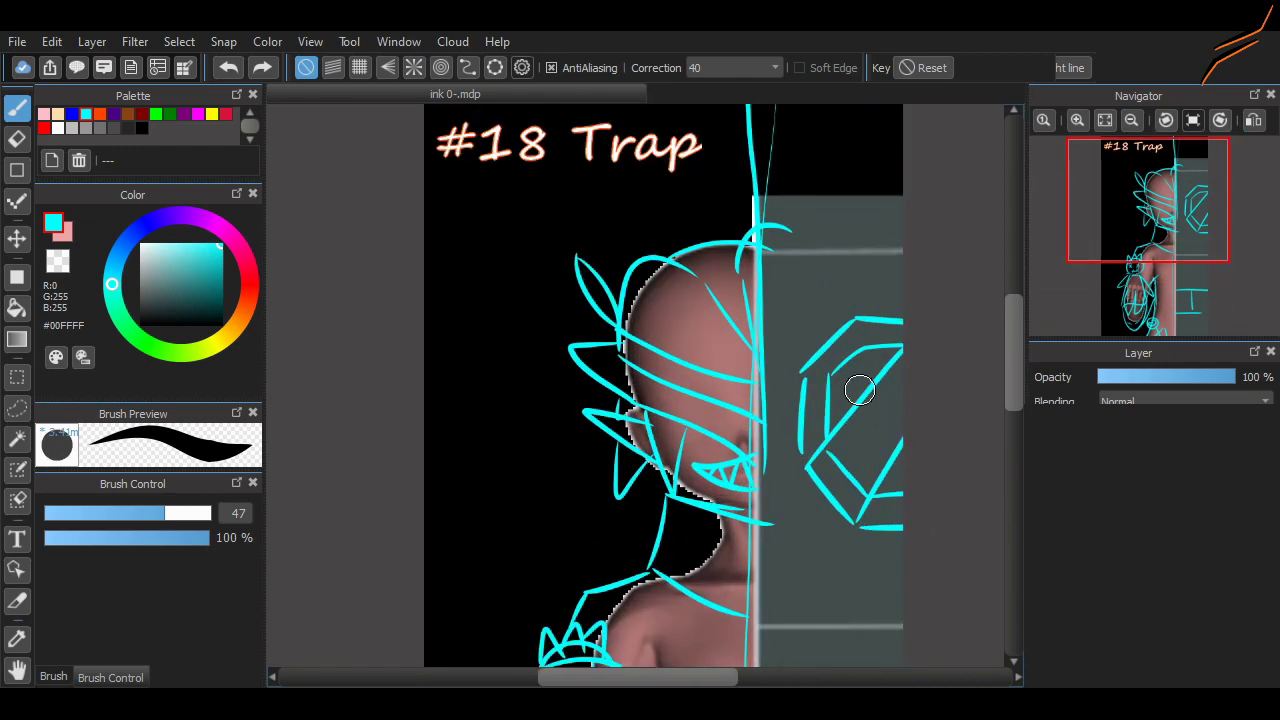
{"action": "scroll", "coordinate": [859, 390], "scroll_direction": "down", "scroll_amount": 5}
{"action": "scroll", "coordinate": [859, 390], "scroll_direction": "up", "scroll_amount": 4}
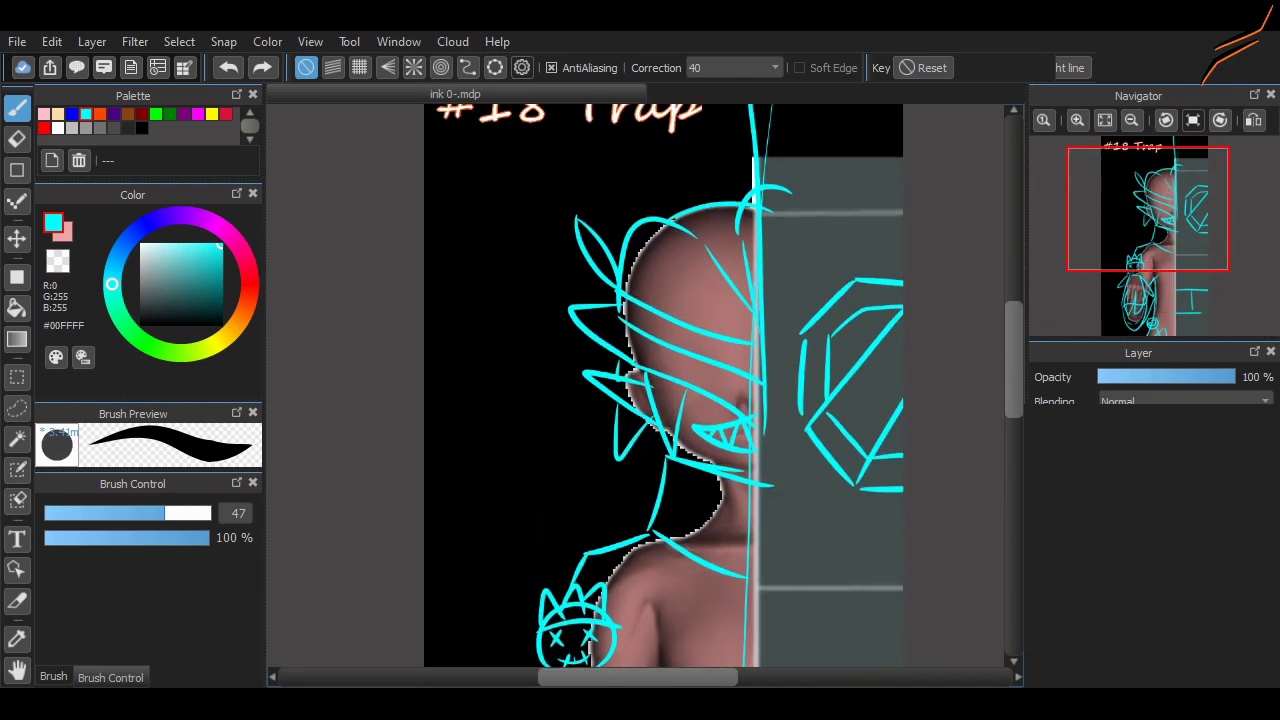
{"action": "scroll", "coordinate": [640, 385], "scroll_direction": "down", "scroll_amount": 5}
Switch to magenta (#FF00FF) and sketch the doll's two pointed legs hanging below the hem of its outfit
{"action": "left_click", "coordinate": [198, 113]}
{"action": "scroll", "coordinate": [640, 385], "scroll_direction": "up", "scroll_amount": 4}
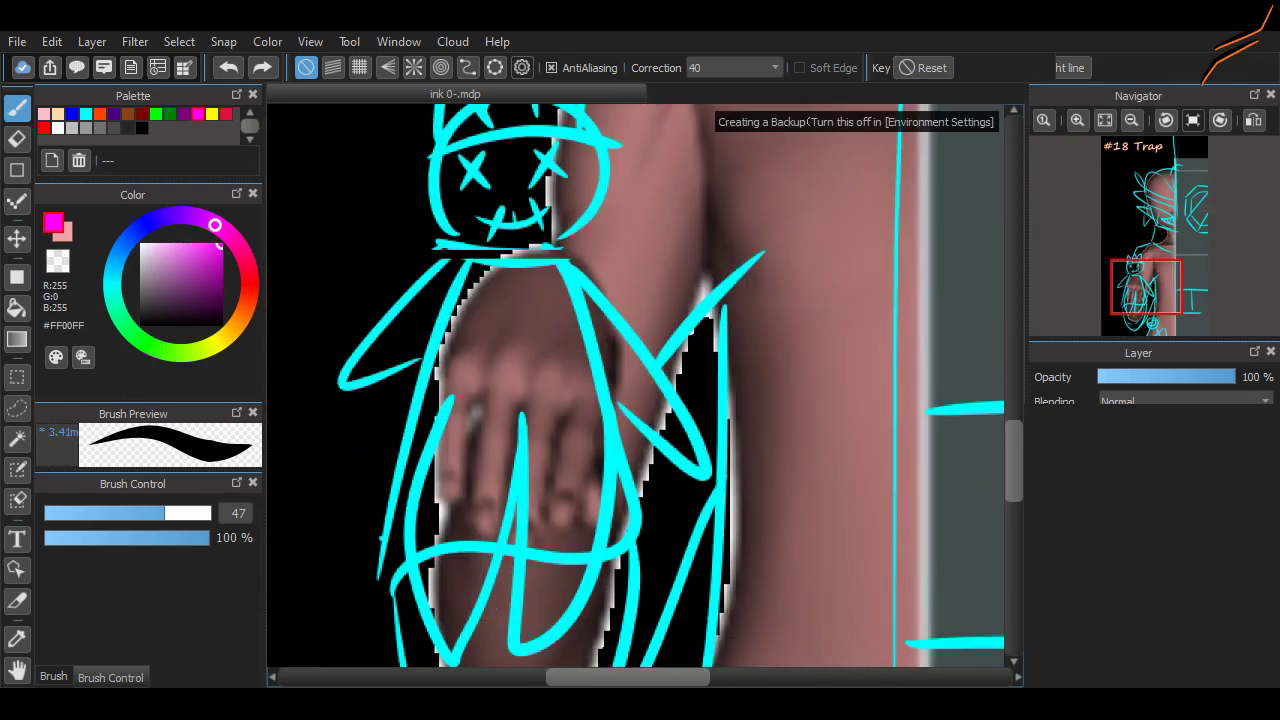
{"action": "left_click_drag", "start_coordinate": [520, 560], "coordinate": [560, 620]}
{"action": "scroll", "coordinate": [520, 560], "scroll_direction": "down", "scroll_amount": 3}
{"action": "key", "text": "ctrl+z"}
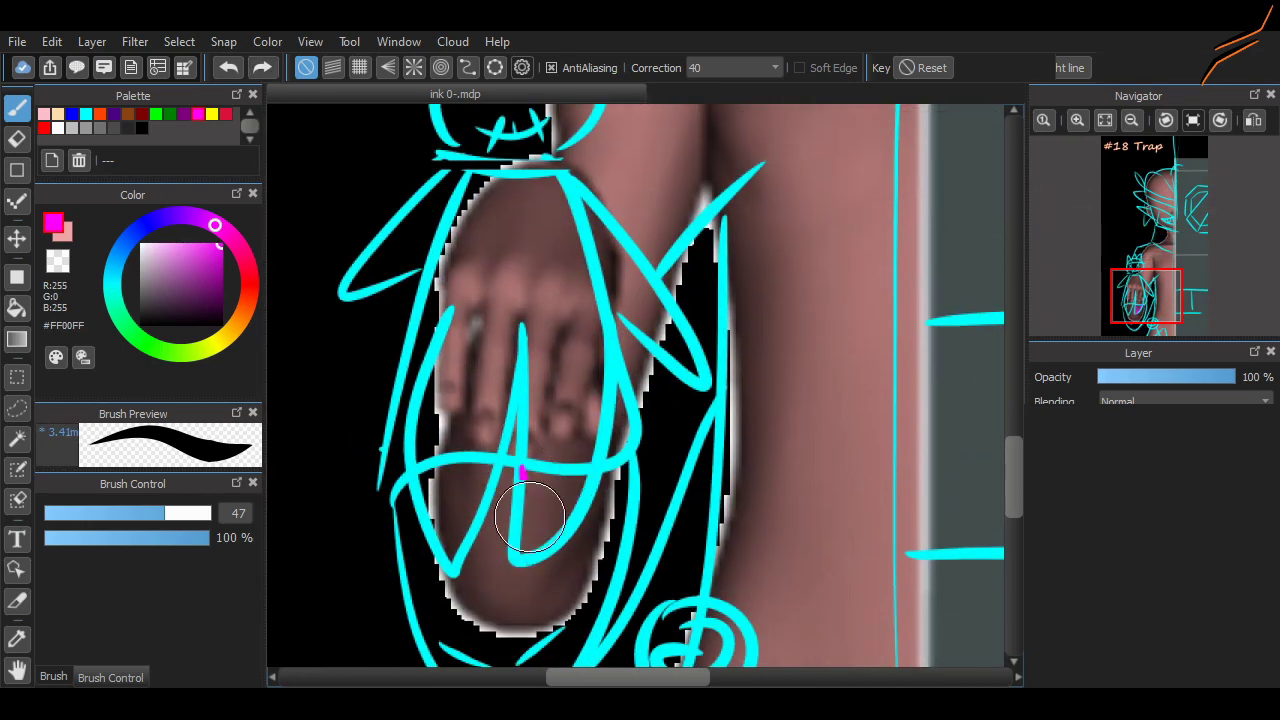
{"action": "left_click_drag", "start_coordinate": [522, 470], "coordinate": [514, 608]}
{"action": "left_click_drag", "start_coordinate": [565, 470], "coordinate": [530, 615]}
{"action": "left_click_drag", "start_coordinate": [485, 470], "coordinate": [447, 585]}
{"action": "left_click_drag", "start_coordinate": [460, 630], "coordinate": [415, 505]}
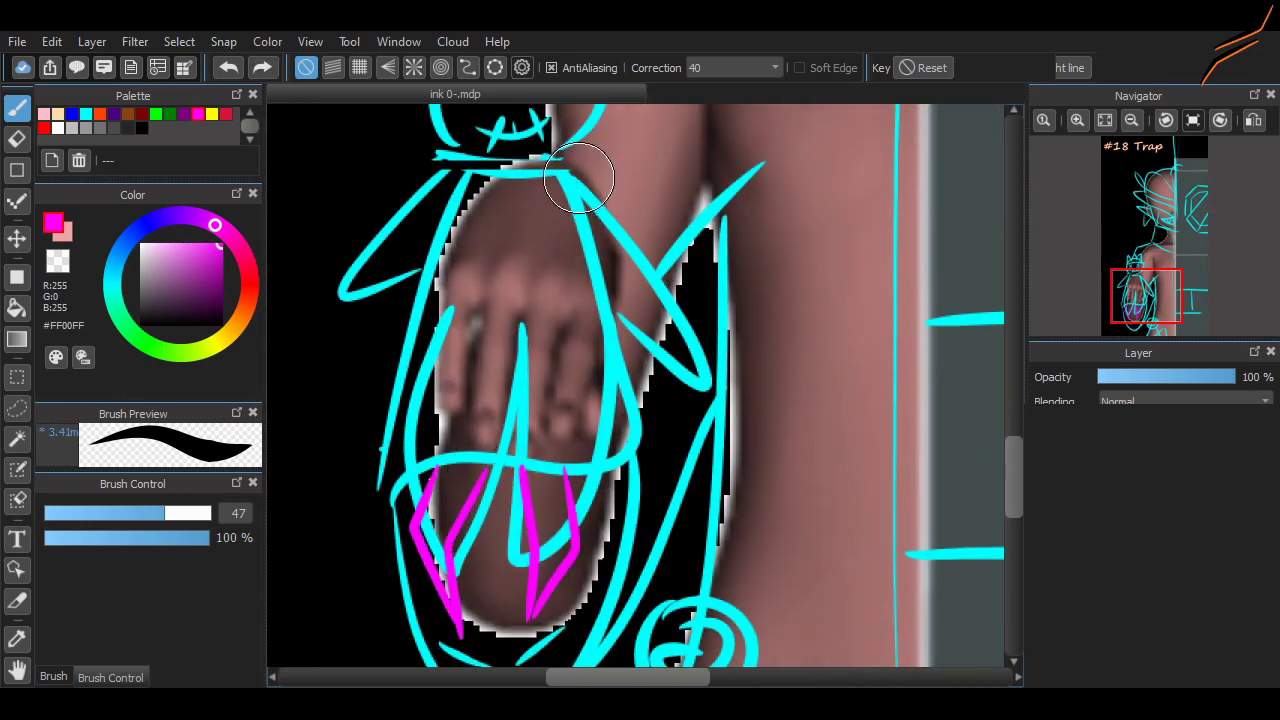
Redraw the doll's arms in magenta as bent, downward-hanging limbs on both sides of its body
{"action": "mouse_move", "coordinate": [594, 177]}
{"action": "left_mouse_down"}
{"action": "mouse_move", "coordinate": [632, 332]}
{"action": "mouse_move", "coordinate": [567, 177]}
{"action": "mouse_move", "coordinate": [700, 385]}
{"action": "left_mouse_up"}
{"action": "key", "text": "ctrl+z"}
{"action": "mouse_move", "coordinate": [562, 174]}
{"action": "left_mouse_down"}
{"action": "mouse_move", "coordinate": [655, 275]}
{"action": "mouse_move", "coordinate": [680, 490]}
{"action": "left_mouse_up"}
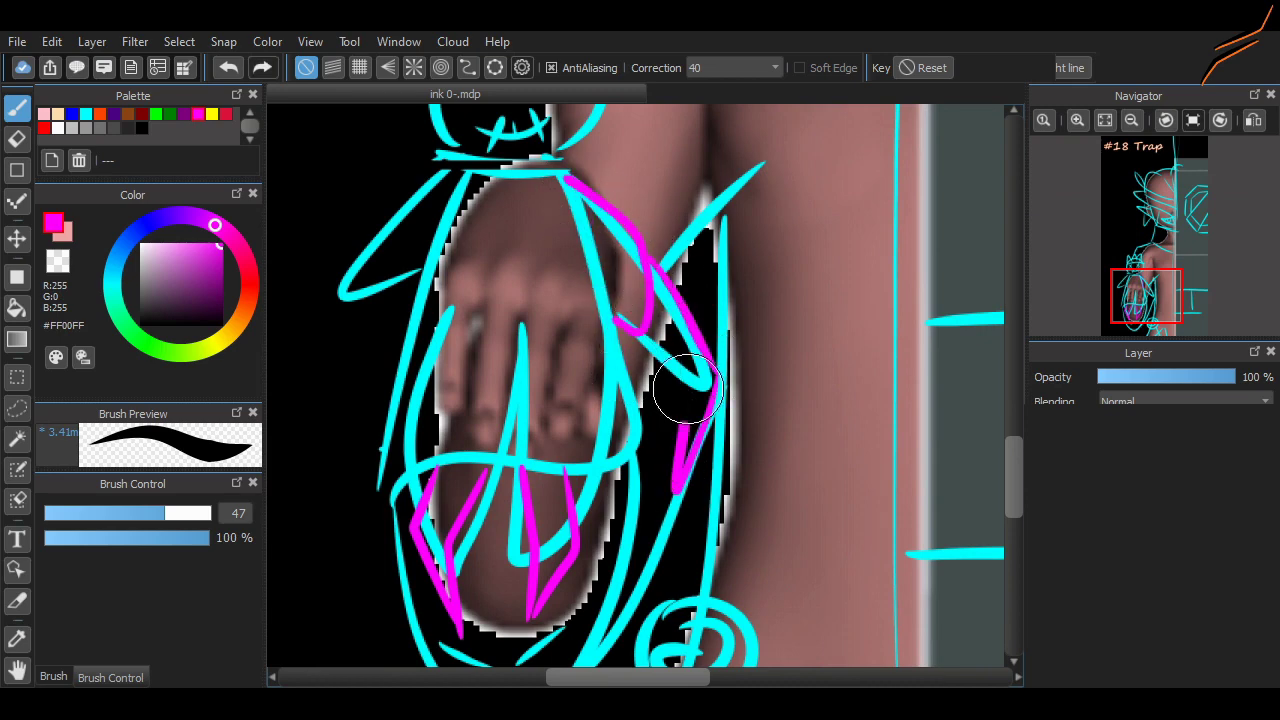
{"action": "mouse_move", "coordinate": [445, 170]}
{"action": "left_mouse_down"}
{"action": "mouse_move", "coordinate": [388, 281]}
{"action": "mouse_move", "coordinate": [396, 216]}
{"action": "mouse_move", "coordinate": [399, 271]}
{"action": "mouse_move", "coordinate": [380, 275]}
{"action": "mouse_move", "coordinate": [343, 443]}
{"action": "left_mouse_up"}
{"action": "key", "text": "ctrl+z"}
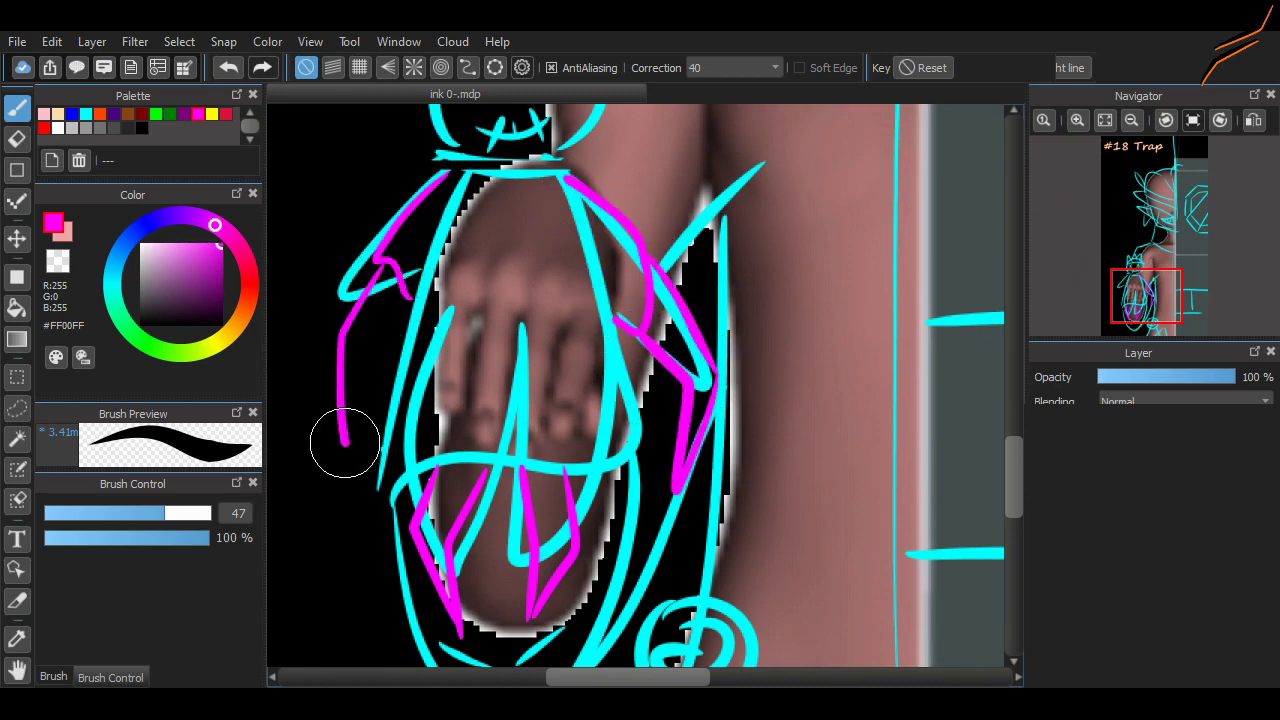
{"action": "scroll", "coordinate": [937, 408], "scroll_direction": "down", "scroll_amount": 3}
{"action": "scroll", "coordinate": [937, 408], "scroll_direction": "up", "scroll_amount": 5}
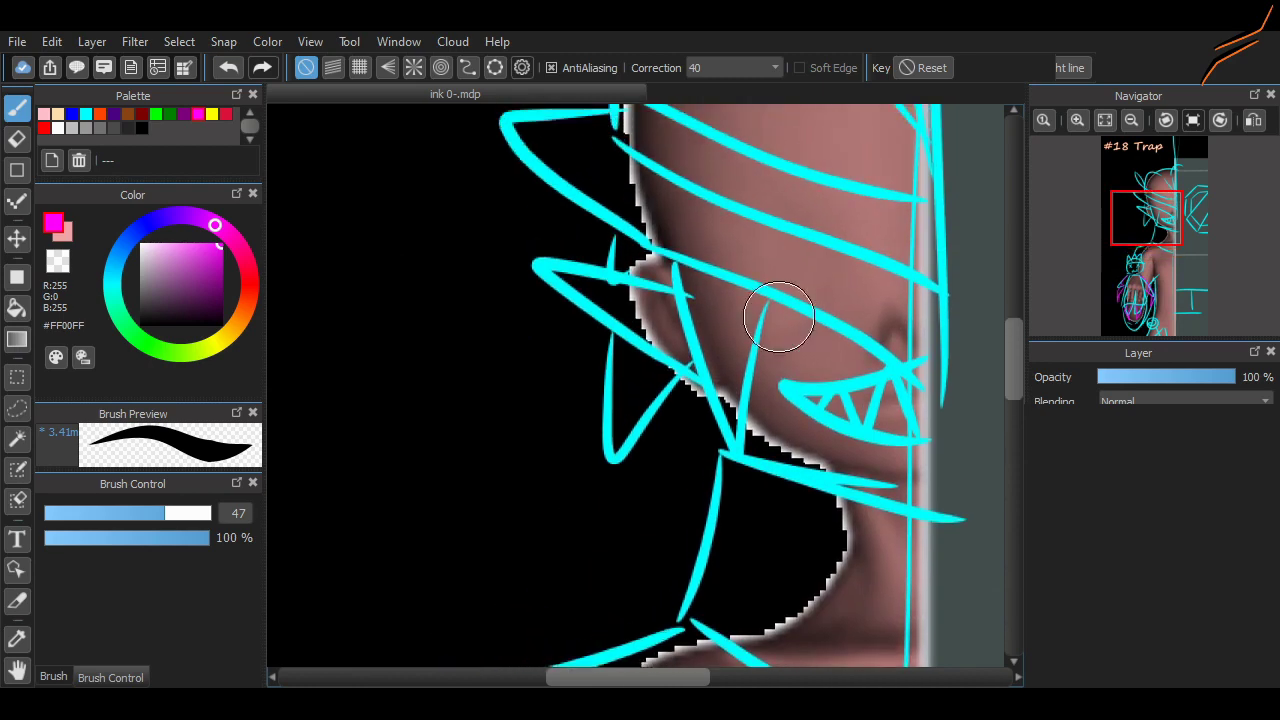
{"action": "left_click_drag", "start_coordinate": [770, 332], "coordinate": [826, 336]}
{"action": "key", "text": "ctrl+z"}
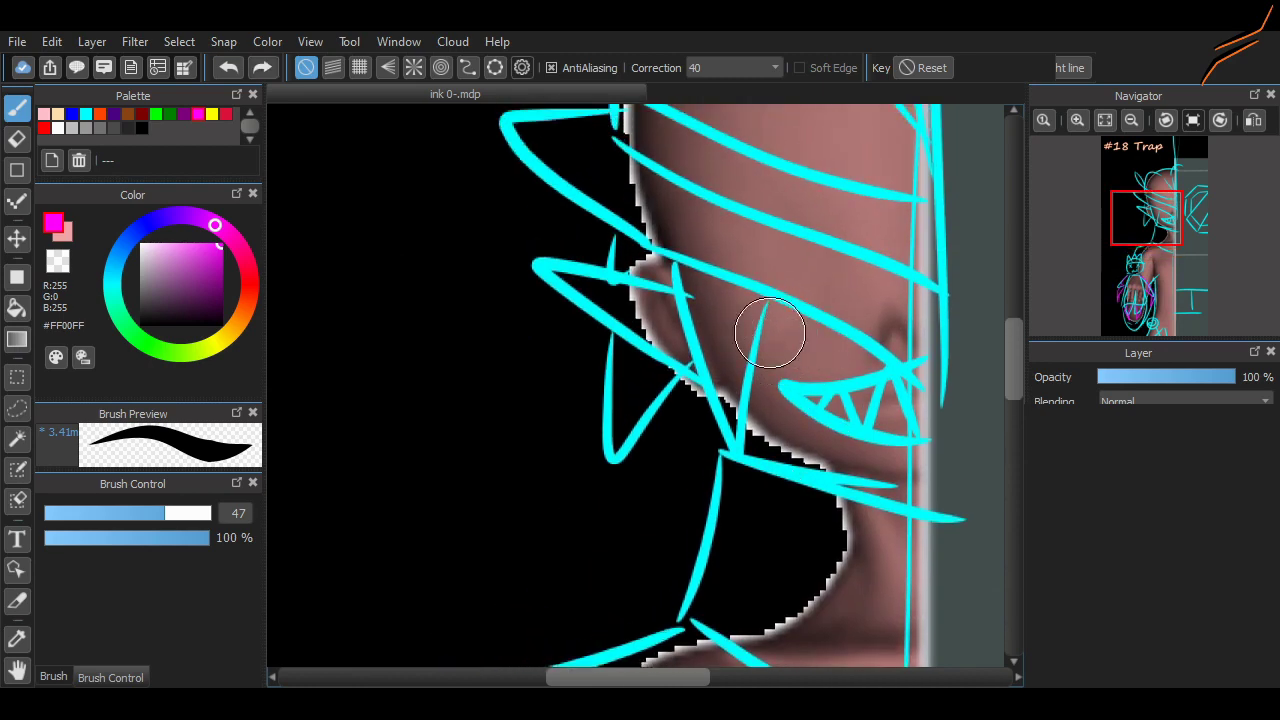
{"action": "scroll", "coordinate": [987, 333], "scroll_direction": "up", "scroll_amount": 2}
{"action": "left_click_drag", "start_coordinate": [760, 422], "coordinate": [840, 435]}
{"action": "scroll", "coordinate": [840, 440], "scroll_direction": "right", "scroll_amount": 3}
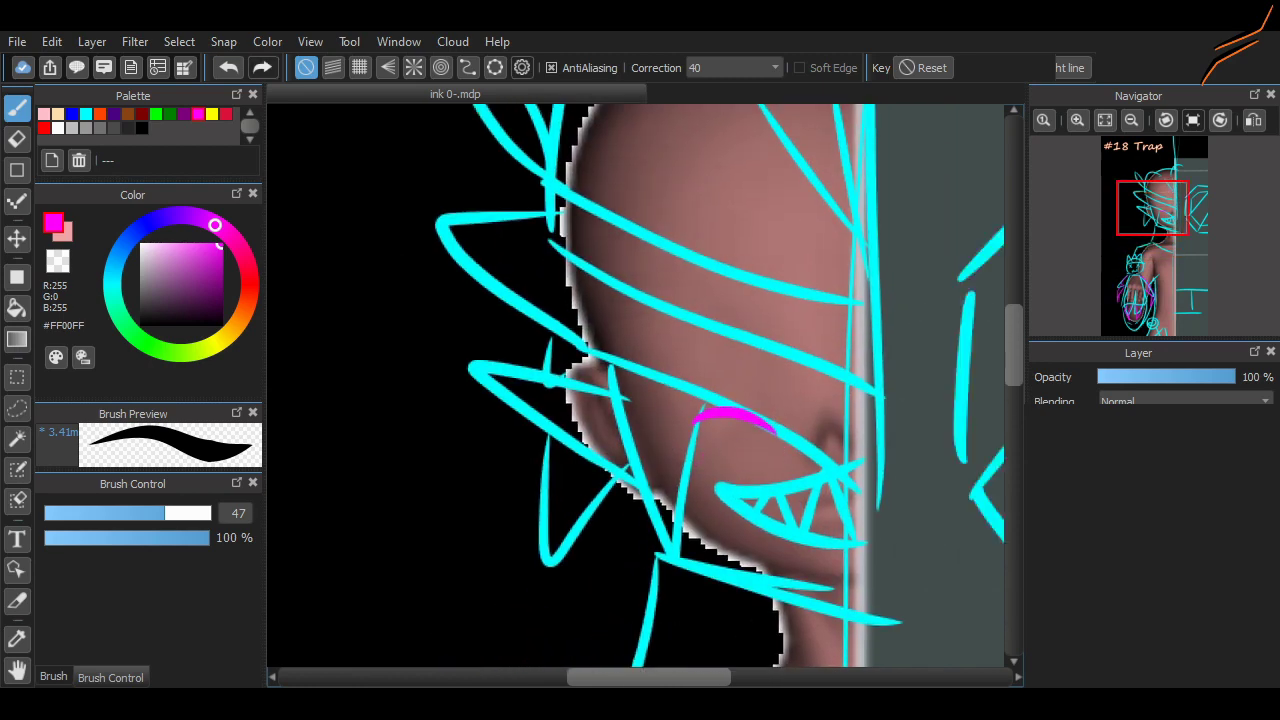
{"action": "key", "text": "ctrl+z"}
{"action": "scroll", "coordinate": [869, 385], "scroll_direction": "left", "scroll_amount": 1}
Select the upper head sketch, covering the diagonal face bands, the upper spikes and the hair outline
{"action": "left_click", "coordinate": [17, 408]}
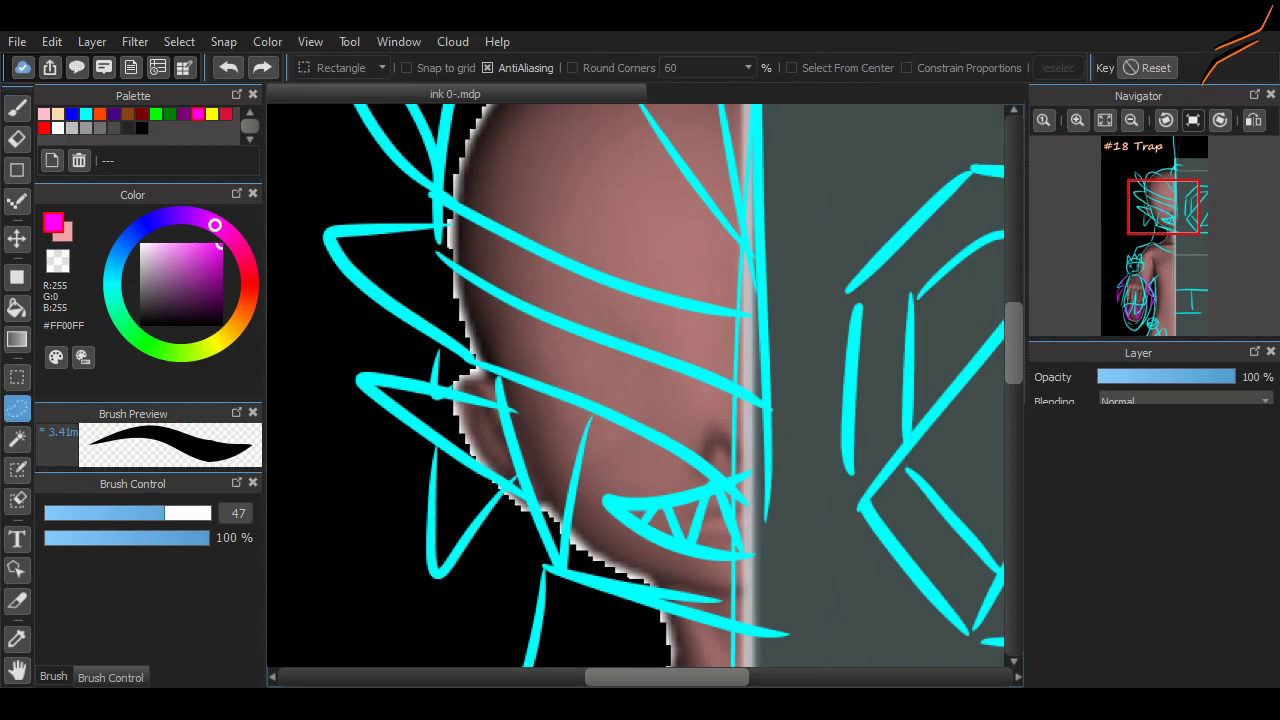
{"action": "left_click_drag", "start_coordinate": [800, 105], "coordinate": [795, 98]}
{"action": "scroll", "coordinate": [795, 98], "scroll_direction": "down", "scroll_amount": 2}
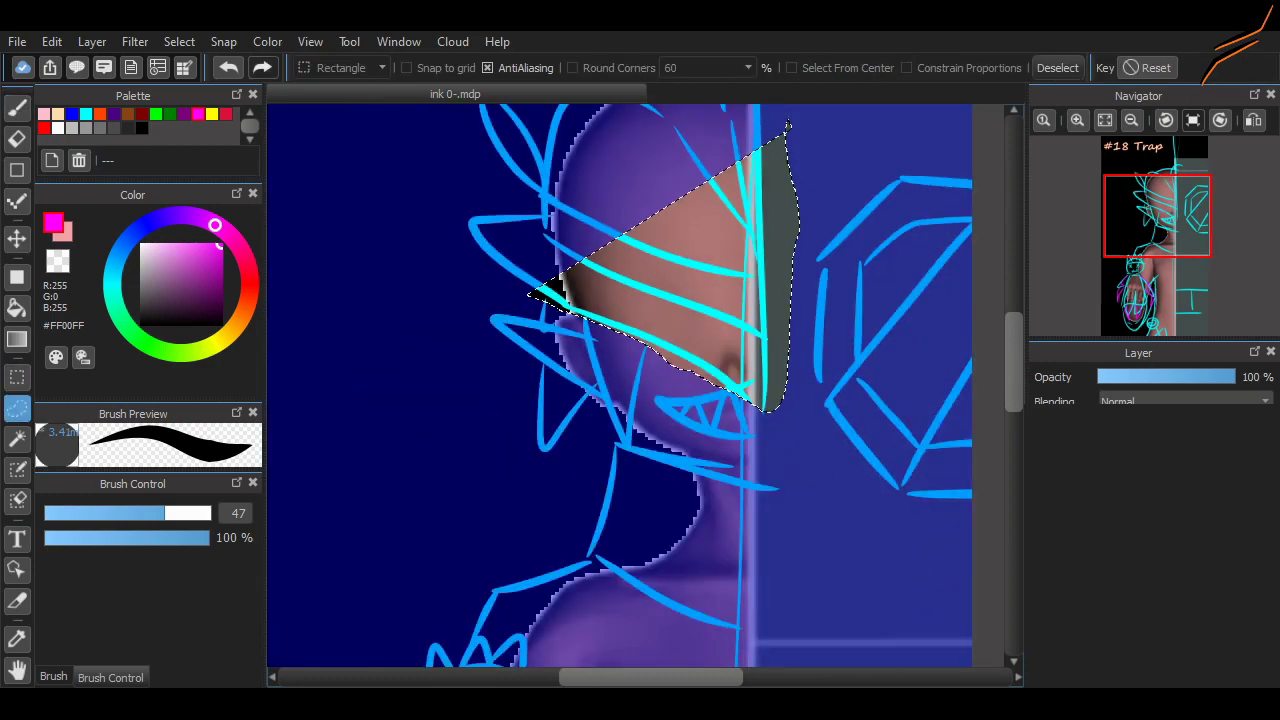
{"action": "scroll", "coordinate": [728, 343], "scroll_direction": "up", "scroll_amount": 1}
{"action": "key", "text": "shift+m"}
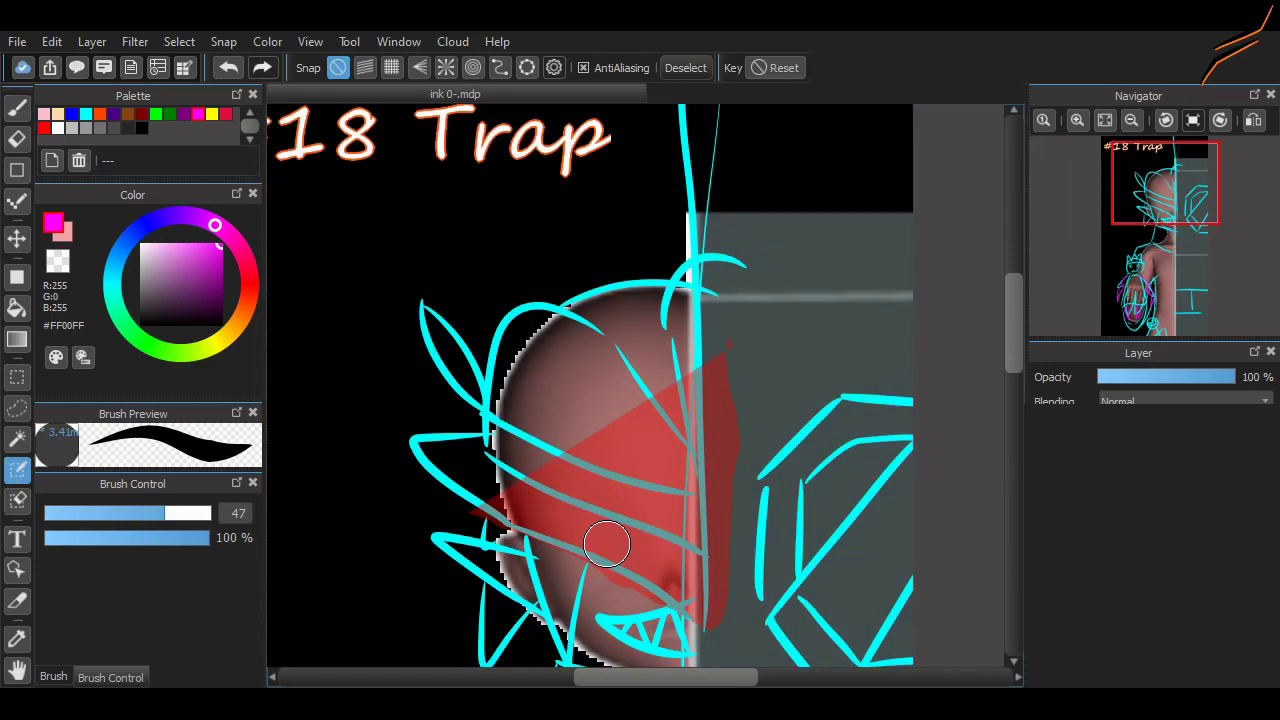
{"action": "mouse_move", "coordinate": [410, 462]}
{"action": "left_mouse_down"}
{"action": "mouse_move", "coordinate": [467, 495]}
{"action": "mouse_move", "coordinate": [520, 498]}
{"action": "left_mouse_up"}
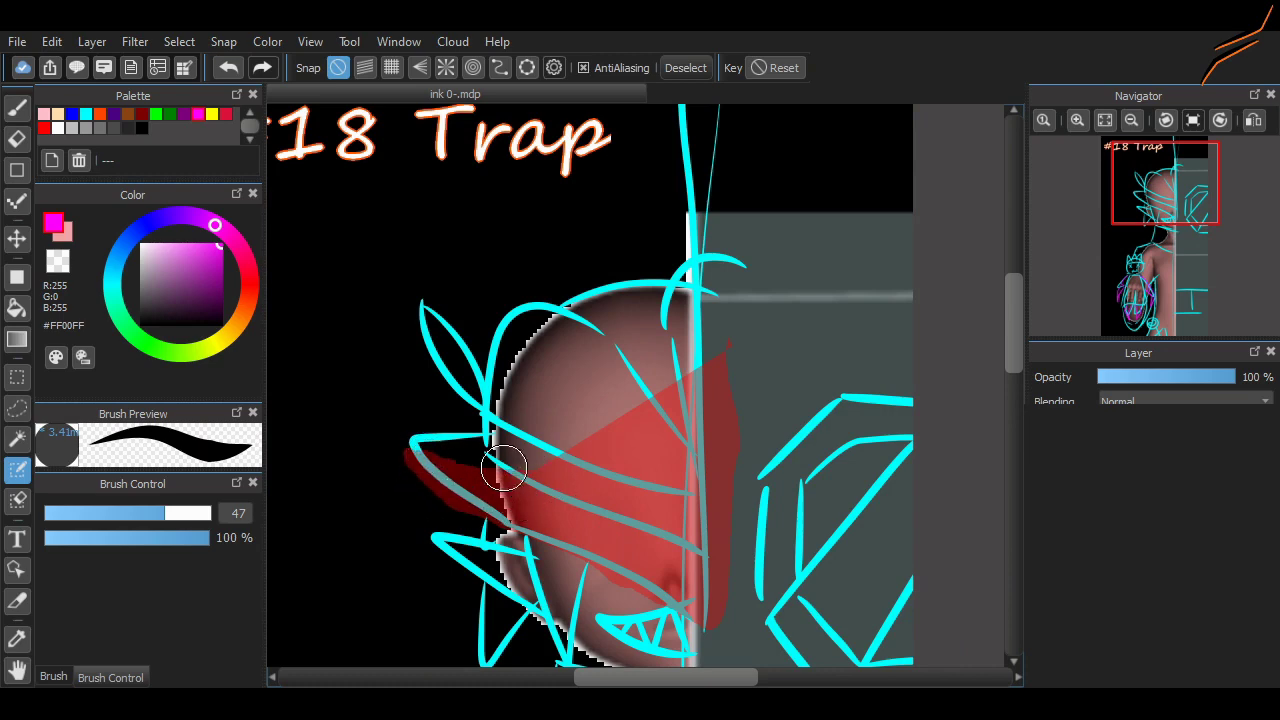
{"action": "key", "text": "m"}
{"action": "left_click_drag", "start_coordinate": [394, 235], "coordinate": [749, 440]}
{"action": "left_click_drag", "start_coordinate": [366, 409], "coordinate": [565, 415]}
Move the selected bands and hair sketch slightly upward on the head and clear the selection
{"action": "key", "text": "v"}
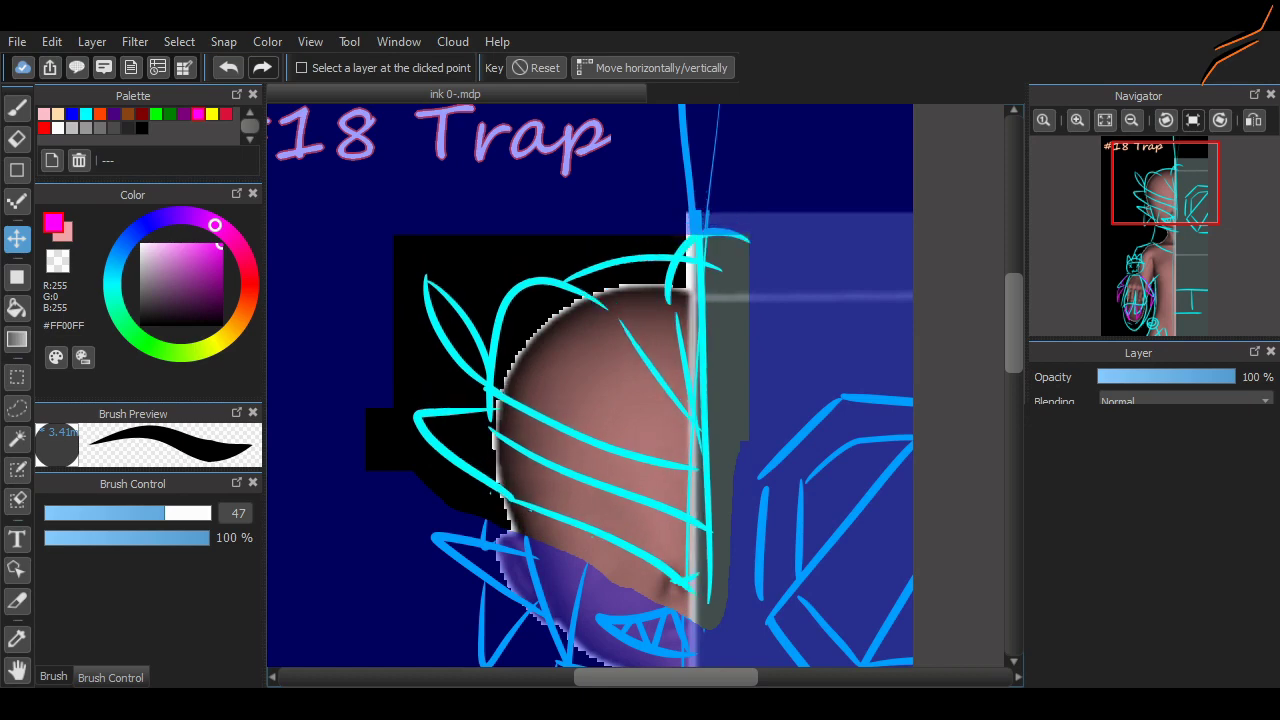
{"action": "key", "text": "m"}
{"action": "key", "text": "ctrl+d"}
Sketch the eye as two curved magenta strokes between the lowest face band and the grin
{"action": "key", "text": "b"}
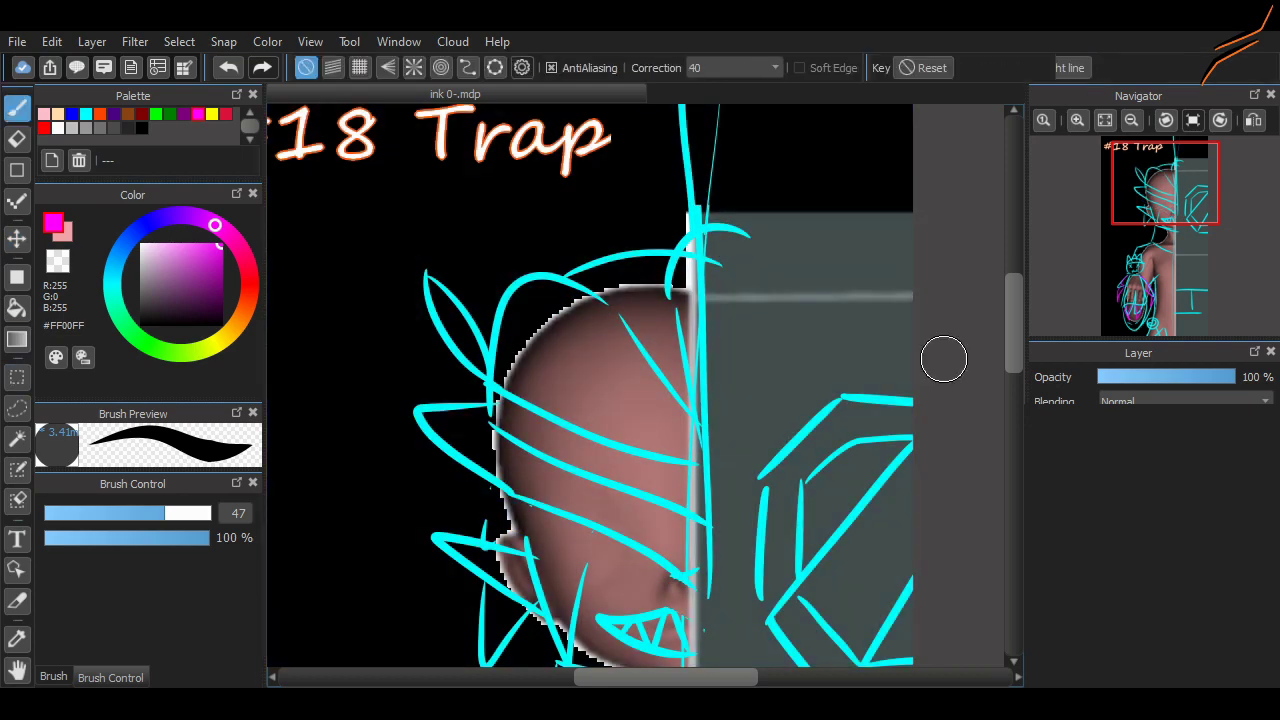
{"action": "scroll", "coordinate": [944, 359], "scroll_direction": "up", "scroll_amount": 2}
{"action": "left_click_drag", "start_coordinate": [557, 424], "coordinate": [624, 430]}
{"action": "mouse_move", "coordinate": [572, 391]}
{"action": "left_mouse_down"}
{"action": "mouse_move", "coordinate": [614, 408]}
{"action": "mouse_move", "coordinate": [614, 385]}
{"action": "left_mouse_up"}
{"action": "key", "text": "ctrl+z"}
{"action": "key", "text": "ctrl+z"}
{"action": "key", "text": "ctrl+z"}
{"action": "mouse_move", "coordinate": [560, 425]}
{"action": "left_mouse_down"}
{"action": "mouse_move", "coordinate": [623, 443]}
{"action": "mouse_move", "coordinate": [645, 428]}
{"action": "left_mouse_up"}
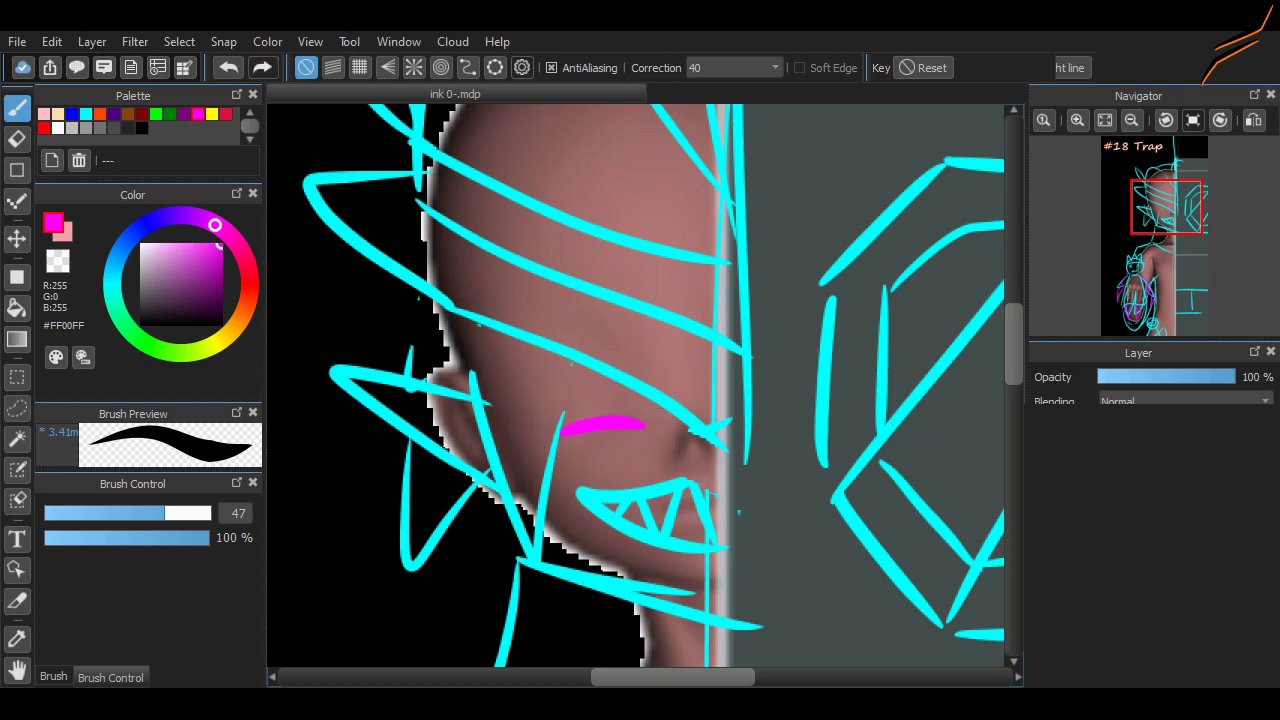
{"action": "key", "text": "ctrl+z"}
{"action": "left_click_drag", "start_coordinate": [560, 392], "coordinate": [640, 420]}
Extend the strands beside the face upward toward the lowest band with magenta strokes
{"action": "left_click_drag", "start_coordinate": [558, 362], "coordinate": [540, 508]}
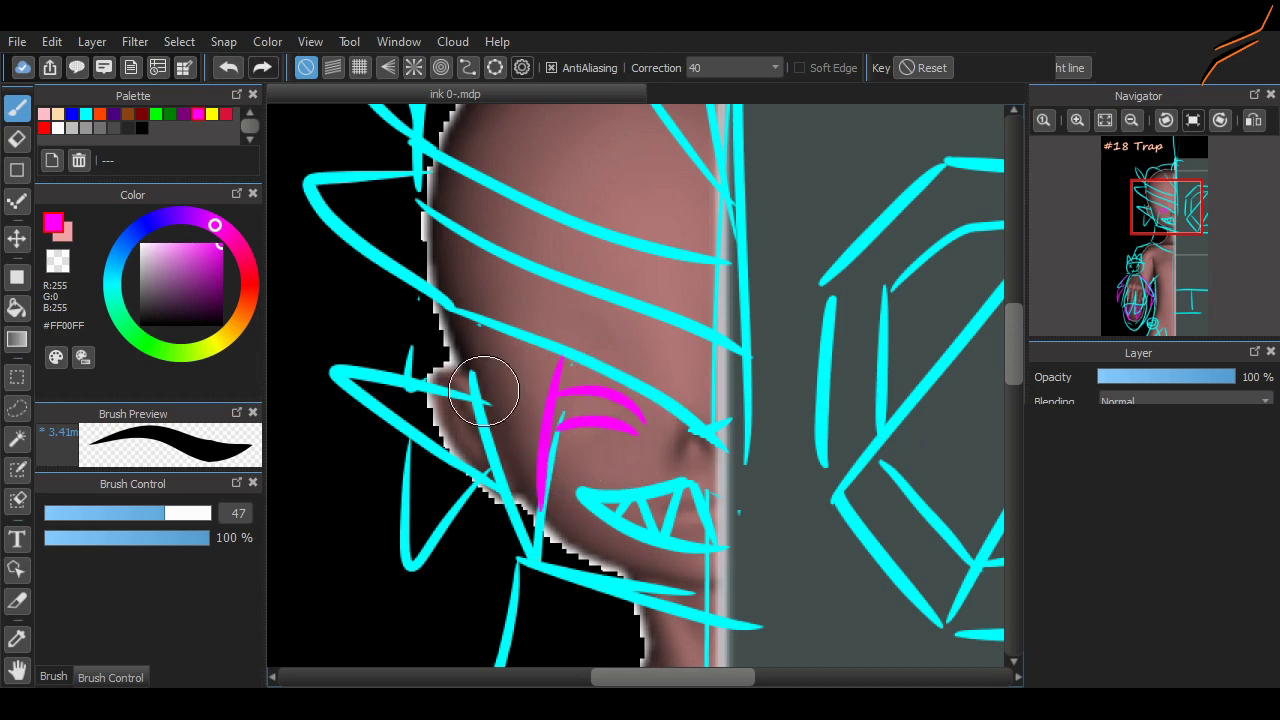
{"action": "left_click_drag", "start_coordinate": [465, 318], "coordinate": [482, 402]}
{"action": "left_click_drag", "start_coordinate": [418, 308], "coordinate": [408, 374]}
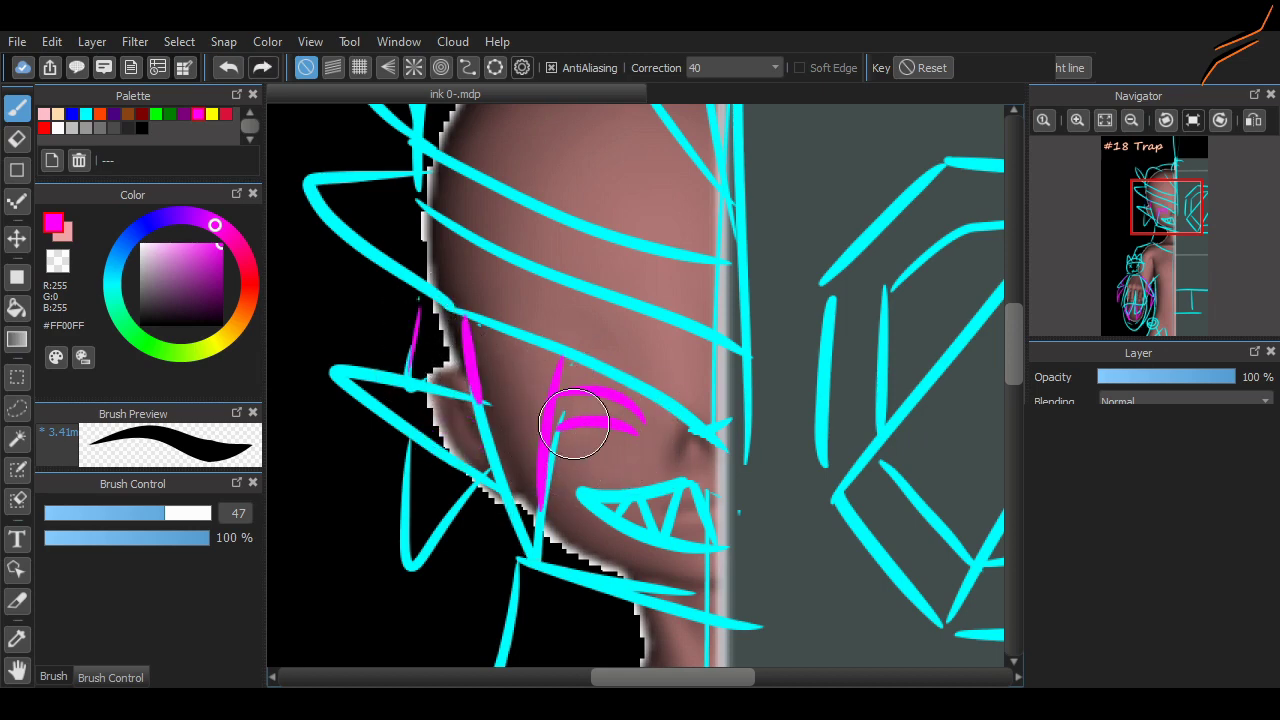
Lower the layer opacity so the colored sketch and base figure become a dim guide
{"action": "scroll", "coordinate": [574, 425], "scroll_direction": "down", "scroll_amount": 3}
{"action": "left_click_drag", "start_coordinate": [650, 550], "coordinate": [650, 350]}
{"action": "scroll", "coordinate": [684, 495], "scroll_direction": "up", "scroll_amount": 2}
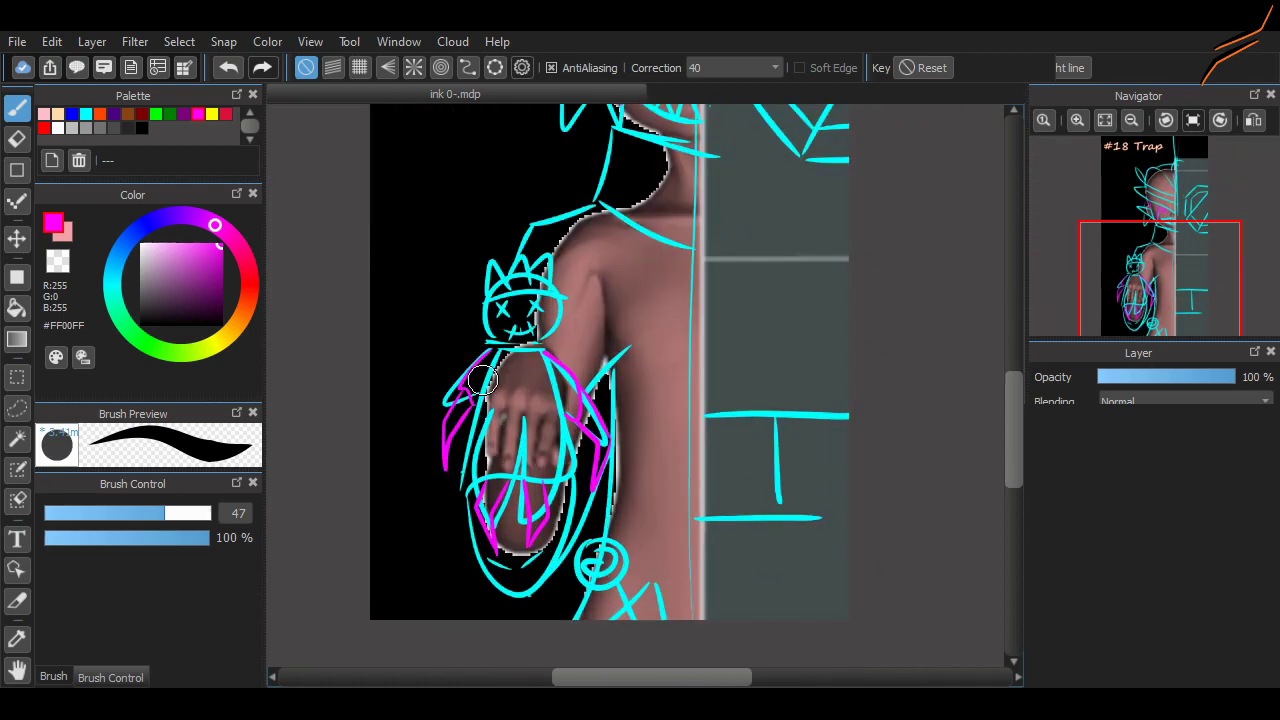
{"action": "scroll", "coordinate": [482, 380], "scroll_direction": "down", "scroll_amount": 2}
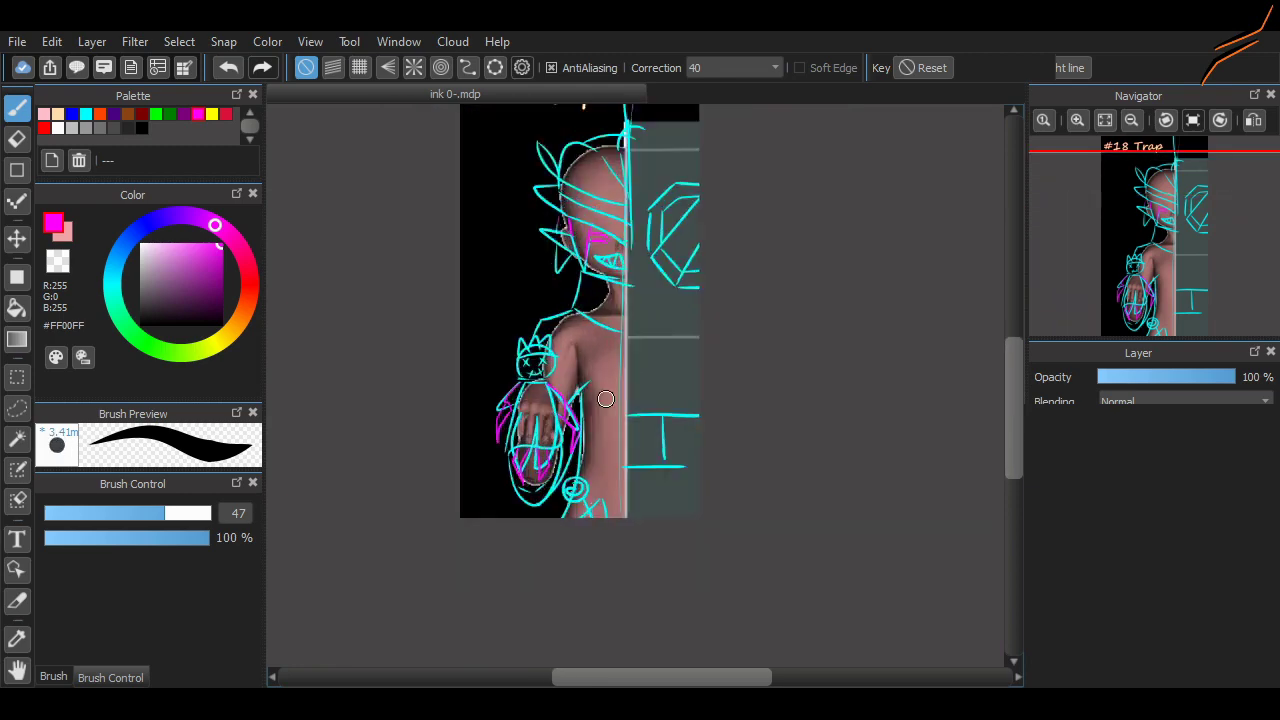
{"action": "scroll", "coordinate": [571, 491], "scroll_direction": "up", "scroll_amount": 1}
{"action": "left_click", "coordinate": [1180, 377]}
{"action": "left_click", "coordinate": [1152, 377]}
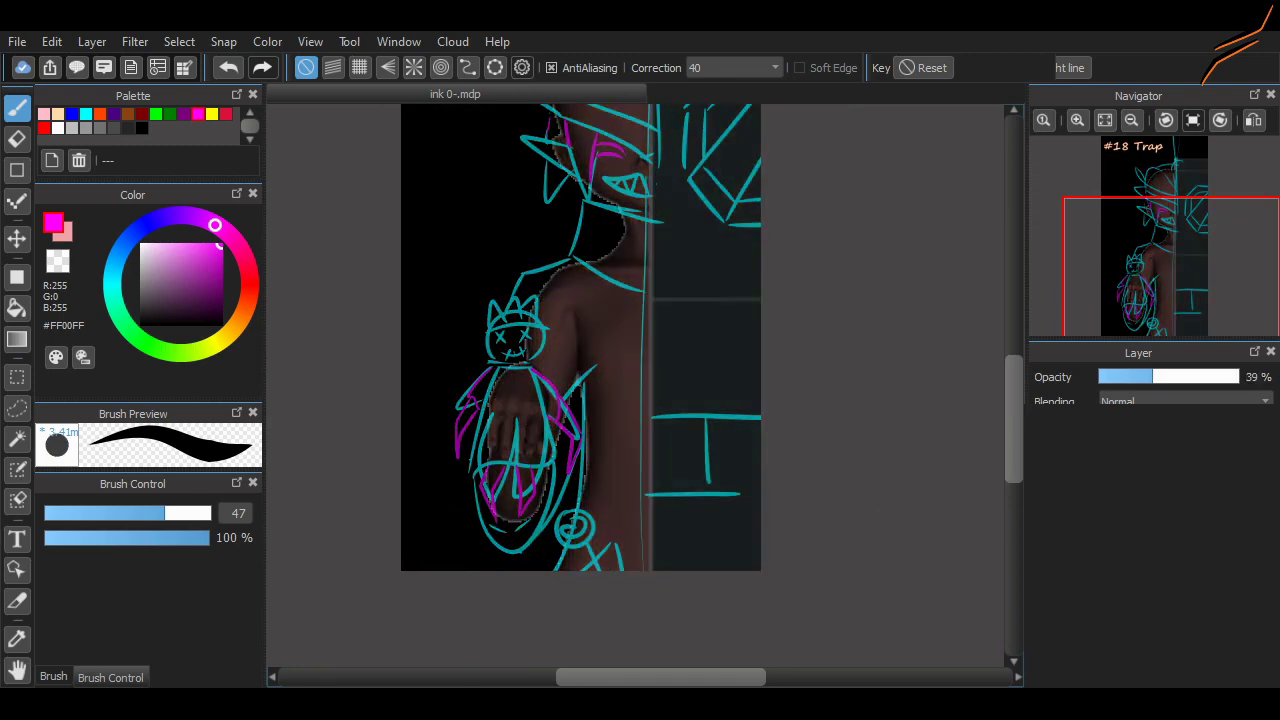
{"action": "left_click", "coordinate": [1165, 377]}
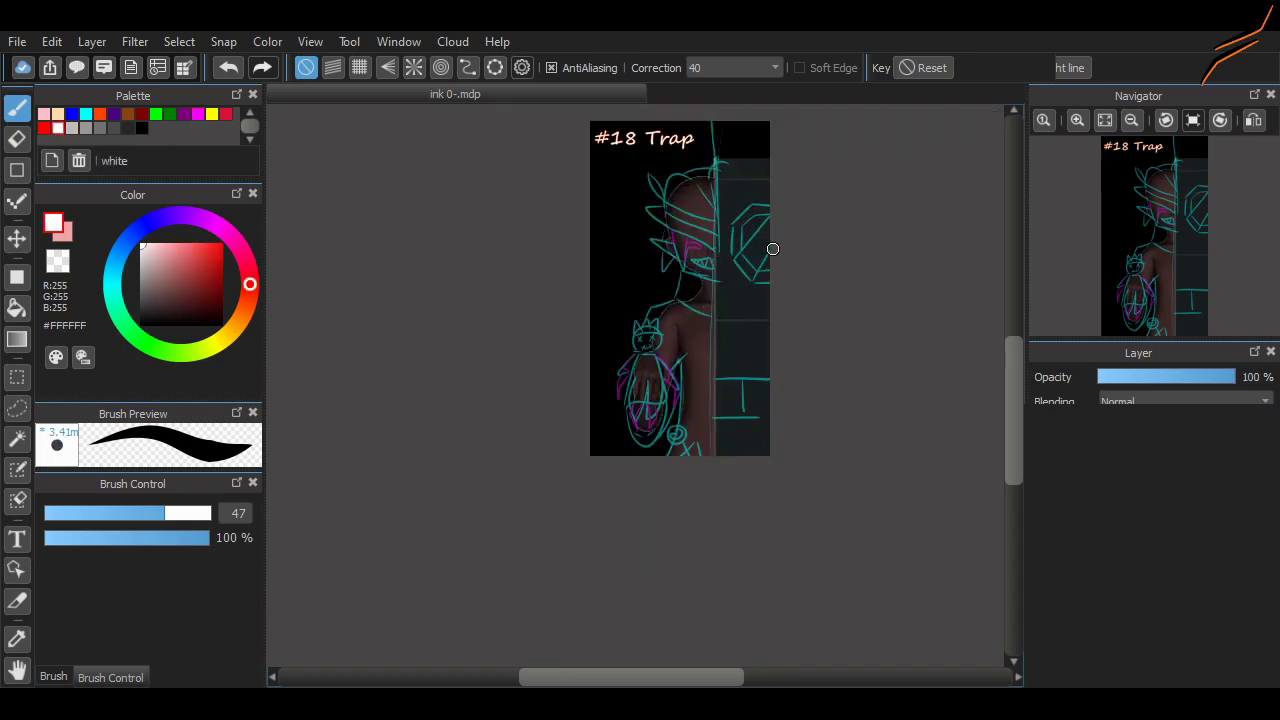
{"action": "scroll", "coordinate": [771, 249], "scroll_direction": "up", "scroll_amount": 2}
{"action": "scroll", "coordinate": [860, 394], "scroll_direction": "down", "scroll_amount": 1}
{"action": "scroll", "coordinate": [696, 619], "scroll_direction": "up", "scroll_amount": 1}
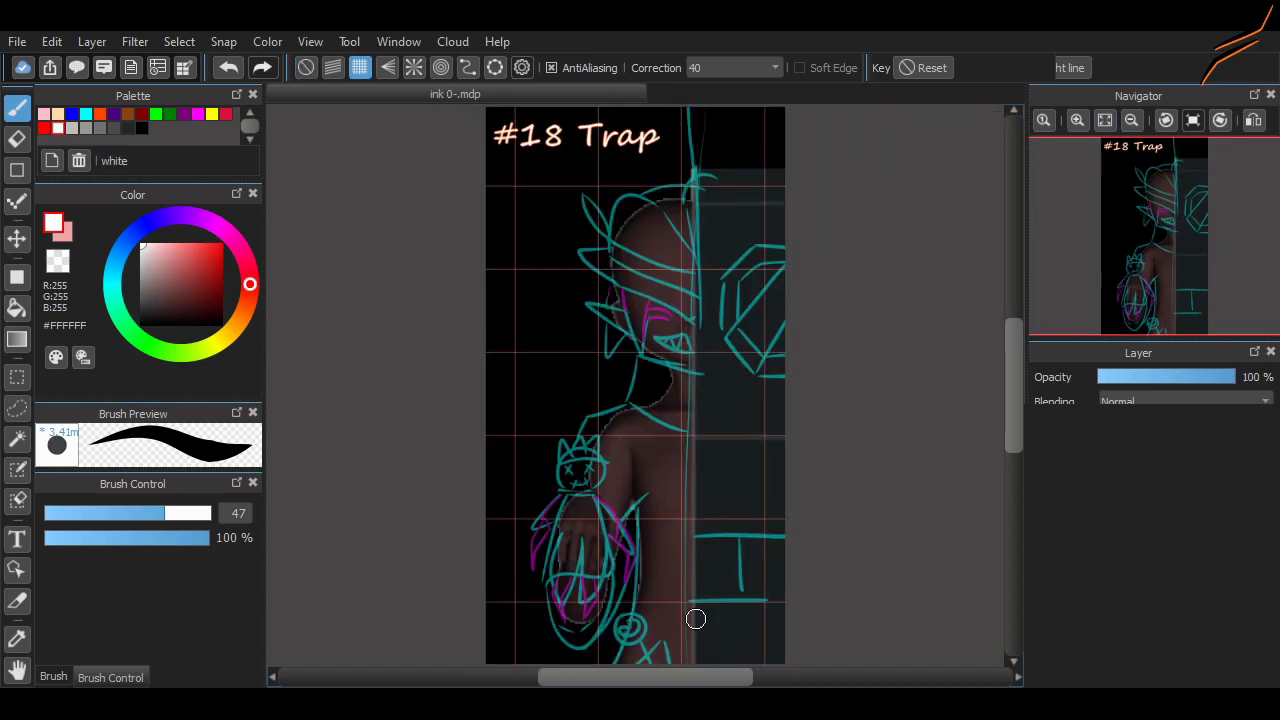
{"action": "left_click_drag", "start_coordinate": [696, 619], "coordinate": [689, 144]}
{"action": "left_click_drag", "start_coordinate": [746, 386], "coordinate": [746, 498]}
{"action": "key", "text": "ctrl+z"}
Choose the Pen (Sharp) - 21 brush and set its size to 36
{"action": "left_click", "coordinate": [53, 677]}
{"action": "key", "text": "ctrl+z"}
{"action": "left_click", "coordinate": [125, 525]}
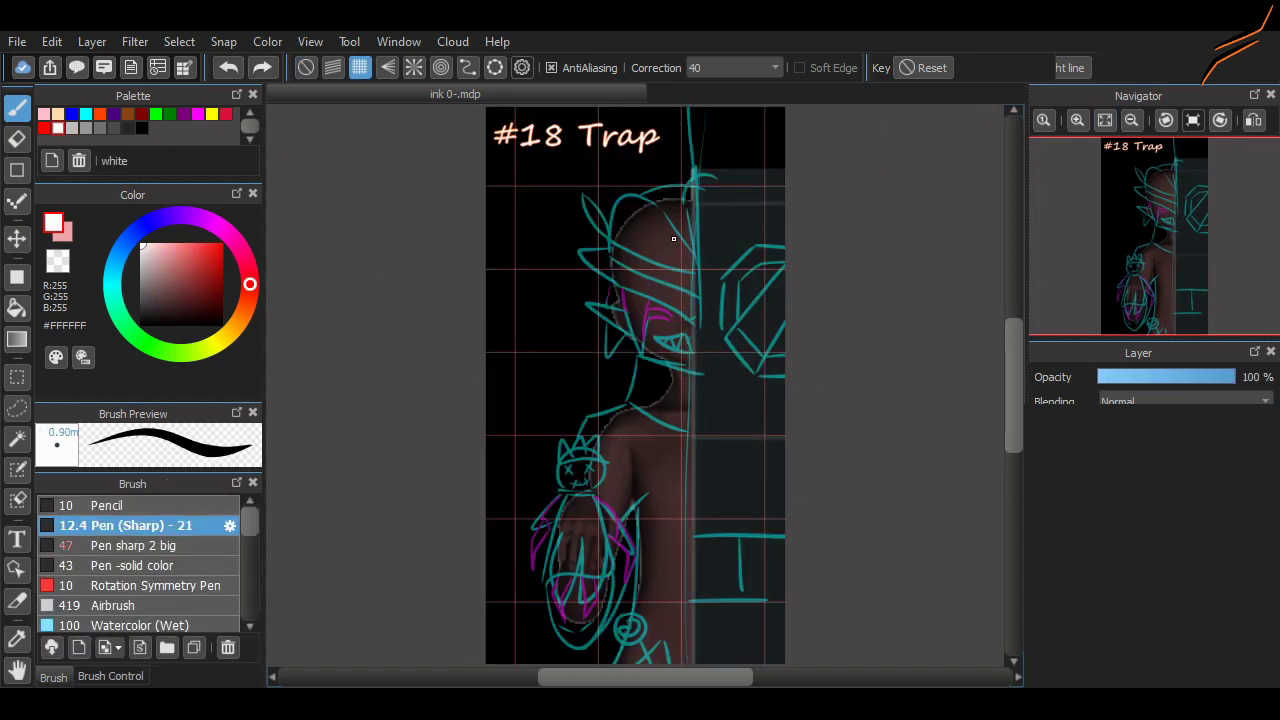
{"action": "key", "text": "ctrl+z"}
{"action": "left_click", "coordinate": [110, 677]}
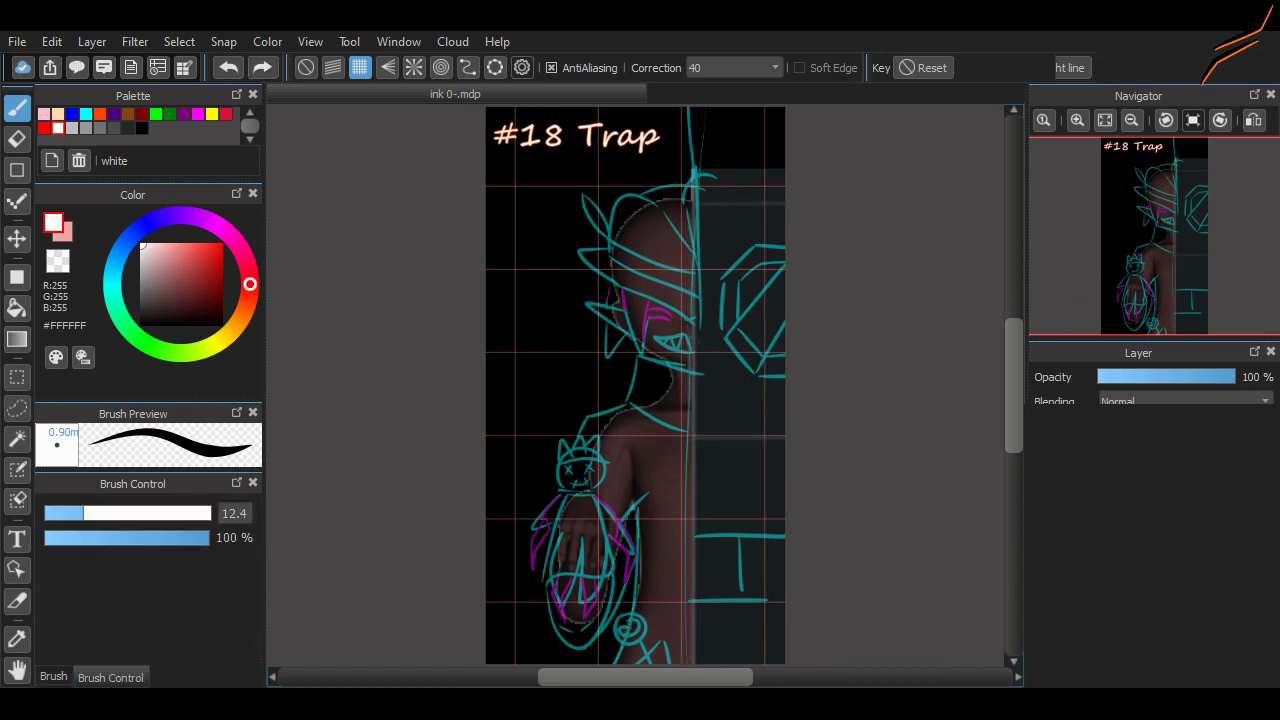
{"action": "type", "text": "36"}
{"action": "key", "text": "Return"}
Draw a straight white vertical line along the wall's edge over the full canvas height, using grid snapping
{"action": "left_click_drag", "start_coordinate": [694, 128], "coordinate": [692, 660]}
{"action": "key", "text": "ctrl+z"}
{"action": "scroll", "coordinate": [688, 600], "scroll_direction": "down", "scroll_amount": 1}
{"action": "left_click_drag", "start_coordinate": [679, 605], "coordinate": [679, 165]}
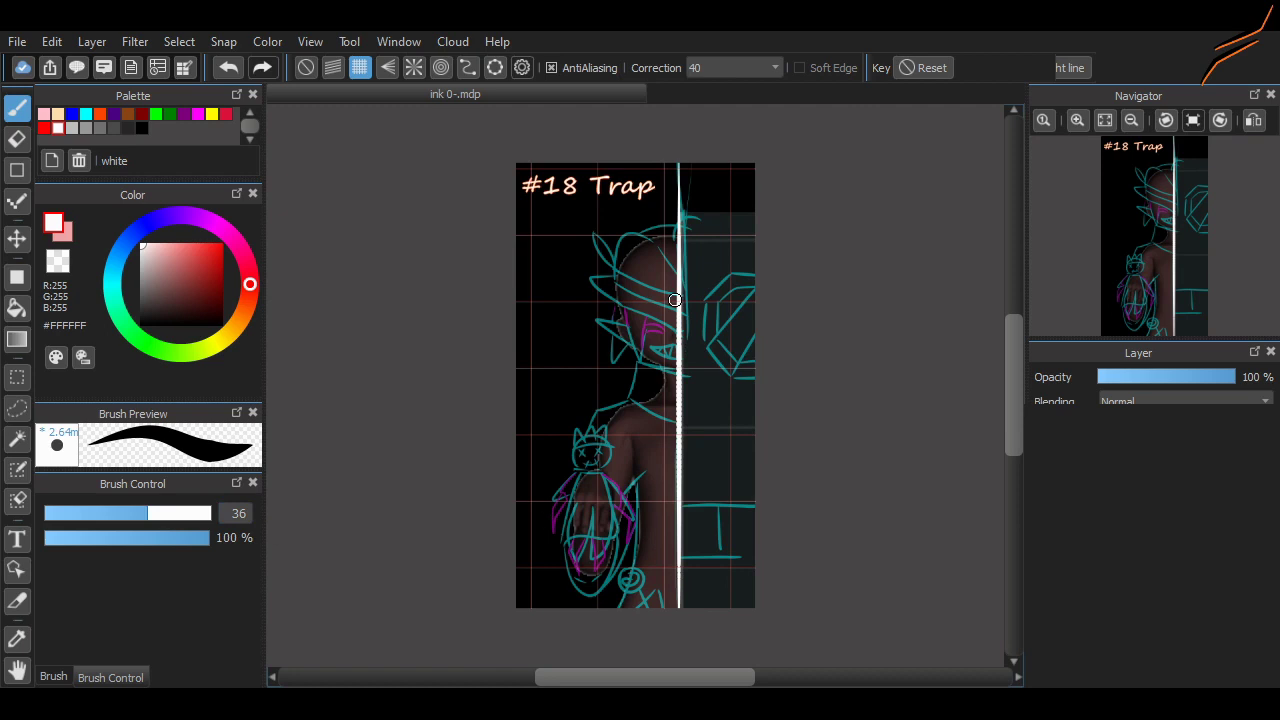
{"action": "key", "text": "ctrl+z"}
{"action": "left_click_drag", "start_coordinate": [680, 640], "coordinate": [697, 143]}
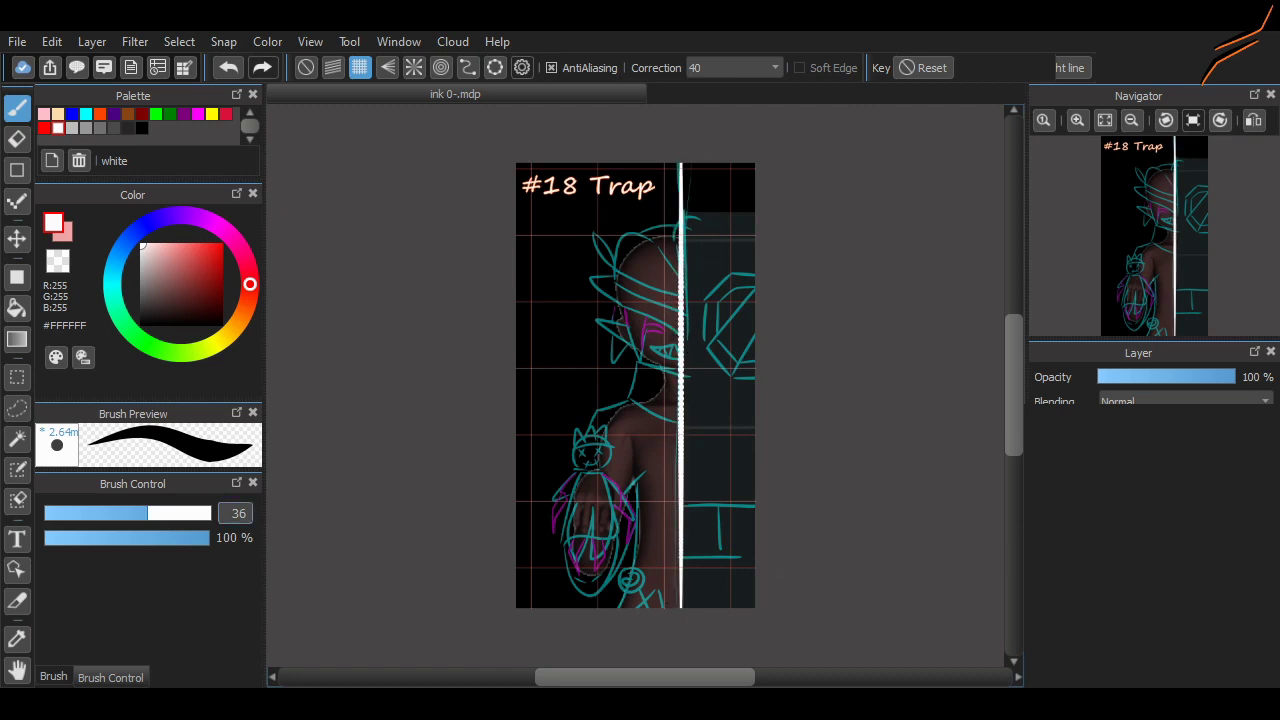
Set the sharp pen to size 12 and Pen sharp 2 big to size 22, testing strokes beside the head
{"action": "type", "text": "12"}
{"action": "key", "text": "Return"}
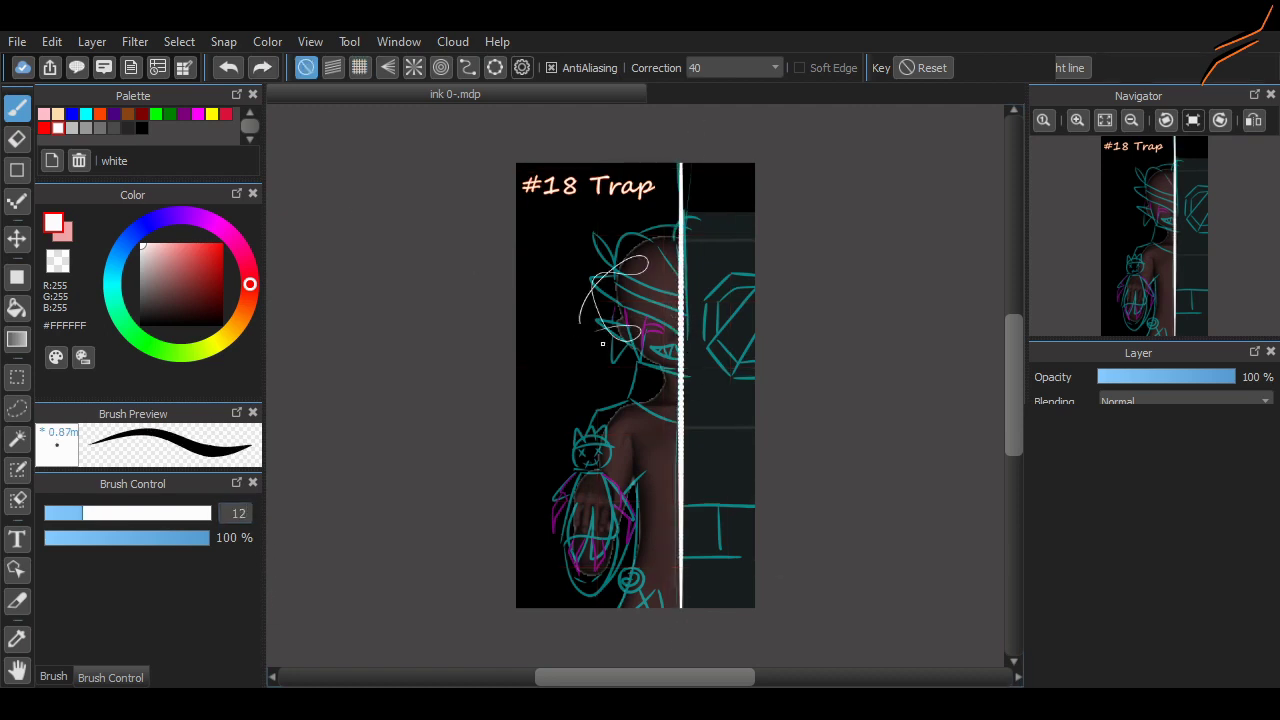
{"action": "left_click", "coordinate": [53, 677]}
{"action": "left_click", "coordinate": [110, 676]}
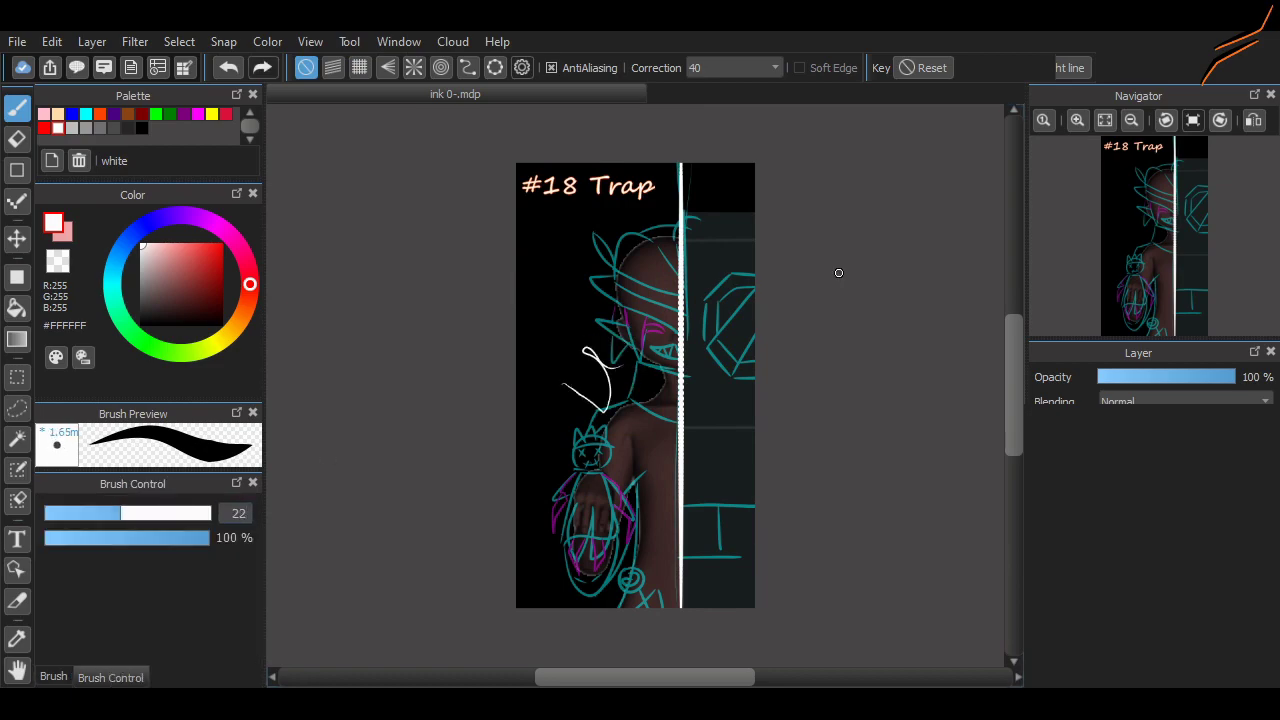
{"action": "scroll", "coordinate": [839, 273], "scroll_direction": "up", "scroll_amount": 3}
{"action": "key", "text": "ctrl+z"}
{"action": "key", "text": "ctrl+z"}
Replace the white wall-edge line with a thicker straight one drawn at brush size 45 with grid snapping
{"action": "scroll", "coordinate": [608, 214], "scroll_direction": "up", "scroll_amount": 3}
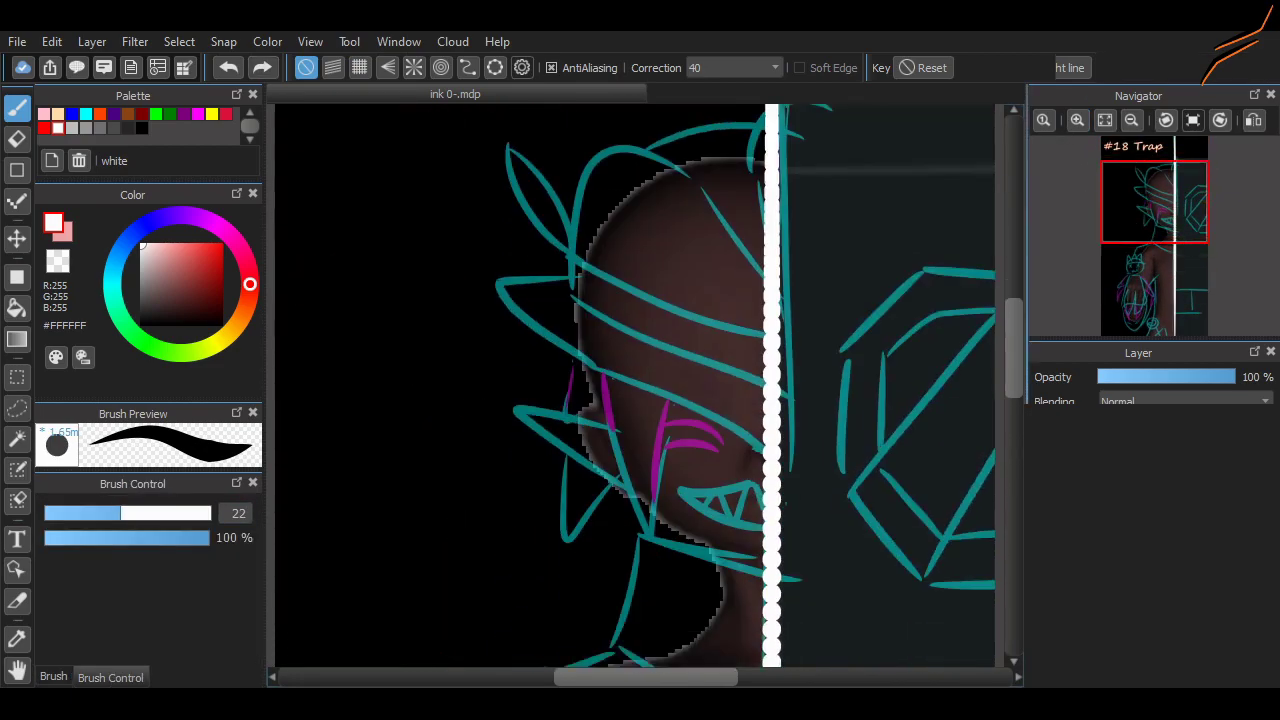
{"action": "scroll", "coordinate": [635, 385], "scroll_direction": "down", "scroll_amount": 3}
{"action": "scroll", "coordinate": [635, 385], "scroll_direction": "up", "scroll_amount": 3}
{"action": "scroll", "coordinate": [635, 385], "scroll_direction": "down", "scroll_amount": 4}
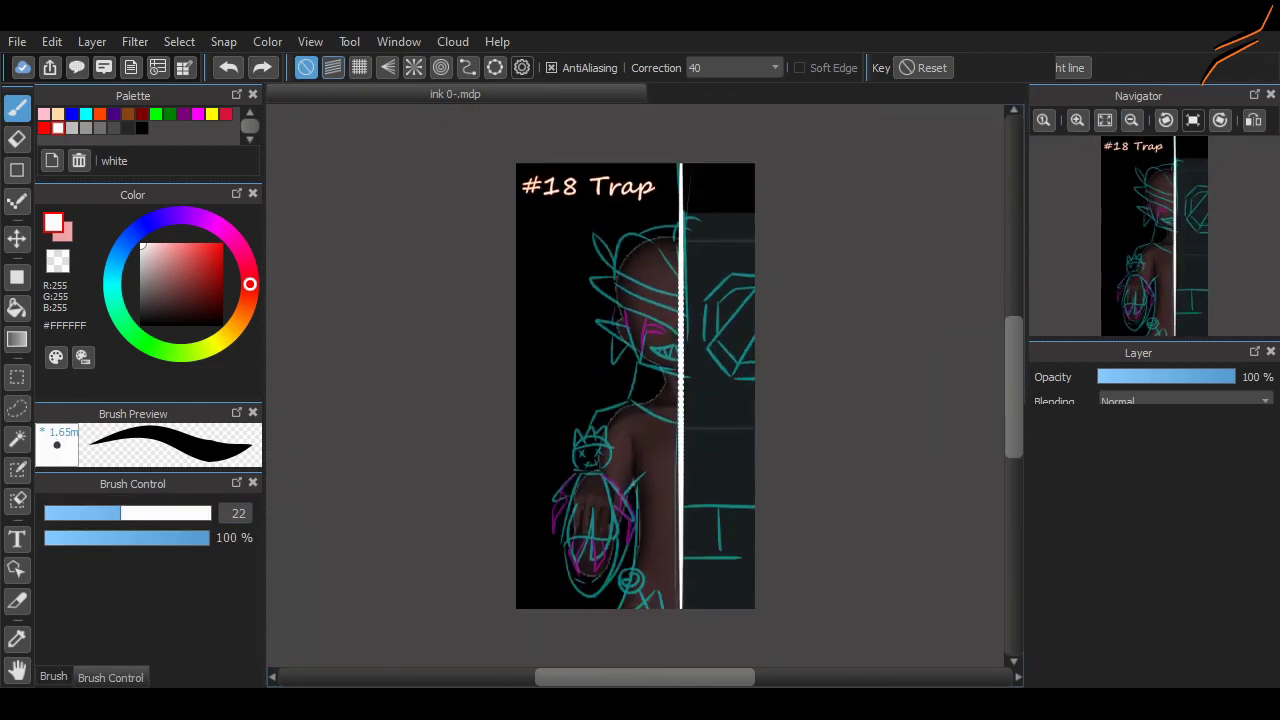
{"action": "left_click", "coordinate": [359, 67]}
{"action": "key", "text": "ctrl+z"}
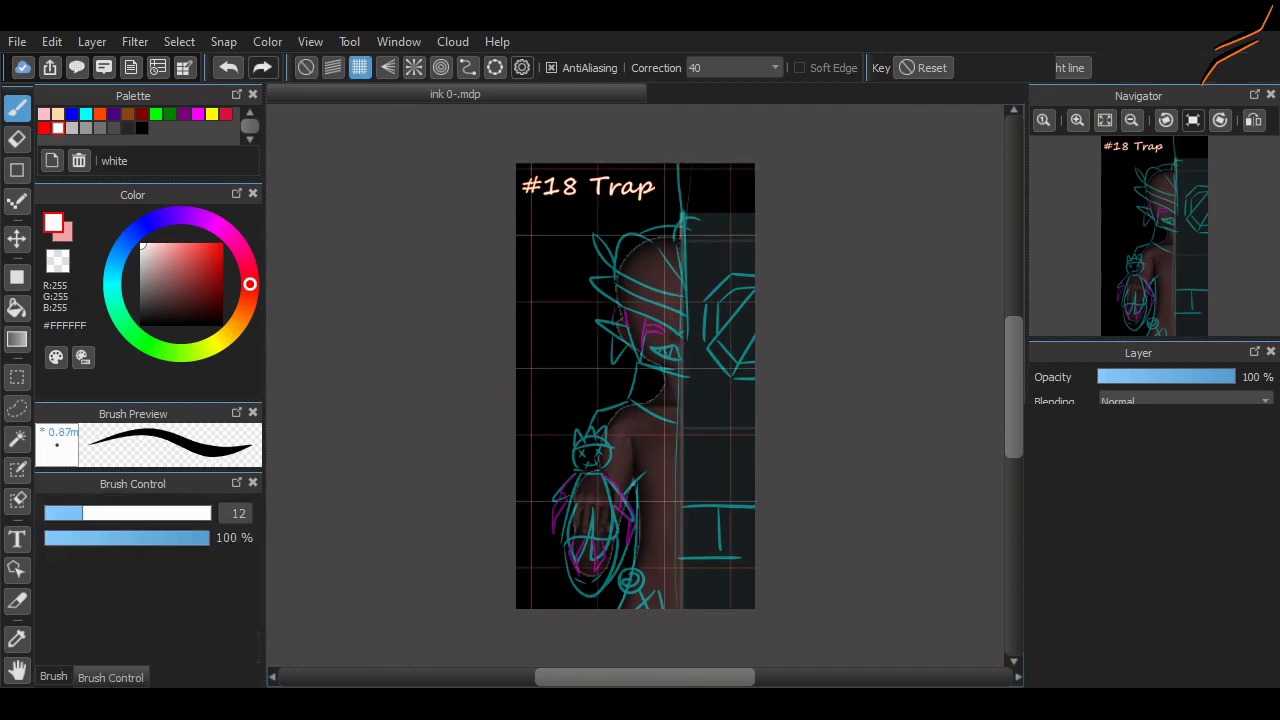
{"action": "left_click", "coordinate": [161, 513]}
{"action": "left_click_drag", "start_coordinate": [680, 157], "coordinate": [678, 631]}
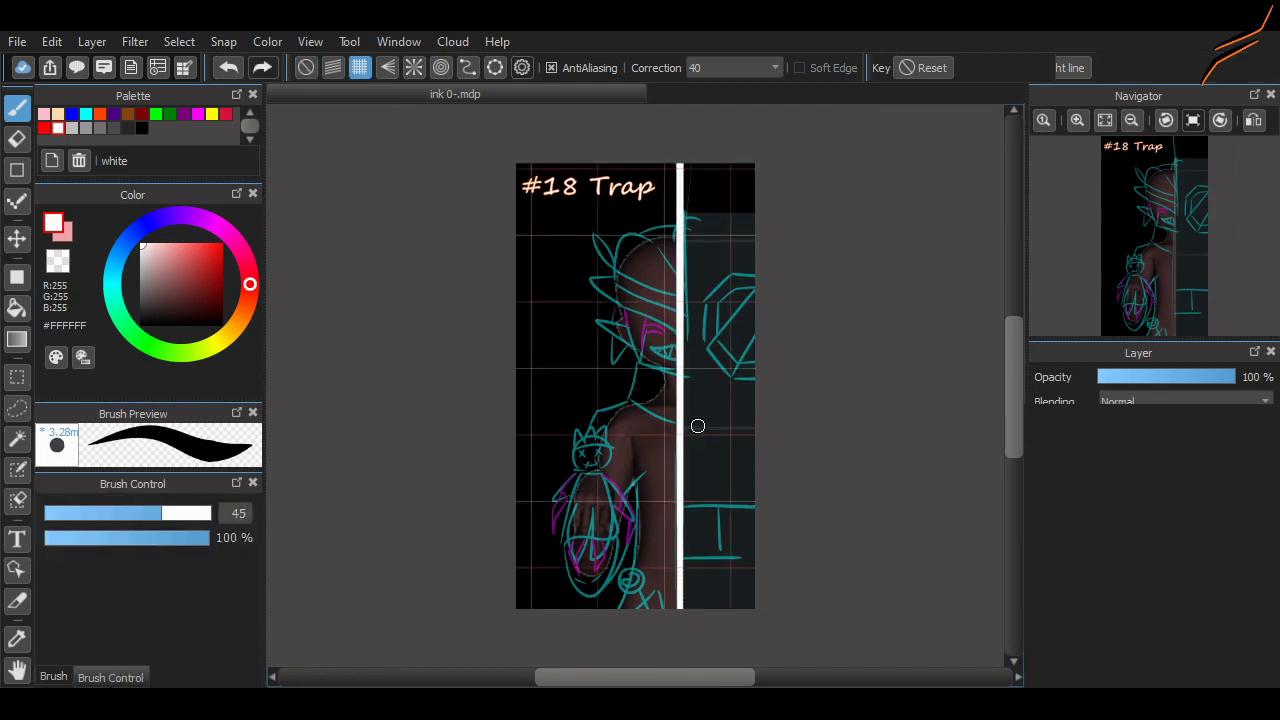
Set the Pen (Sharp) - 21 size to 12.4 and switch to the Pen sharp 2 big brush
{"action": "left_click", "coordinate": [53, 677]}
{"action": "left_click", "coordinate": [110, 677]}
{"action": "double_click", "coordinate": [236, 513]}
{"action": "type", "text": "12."}
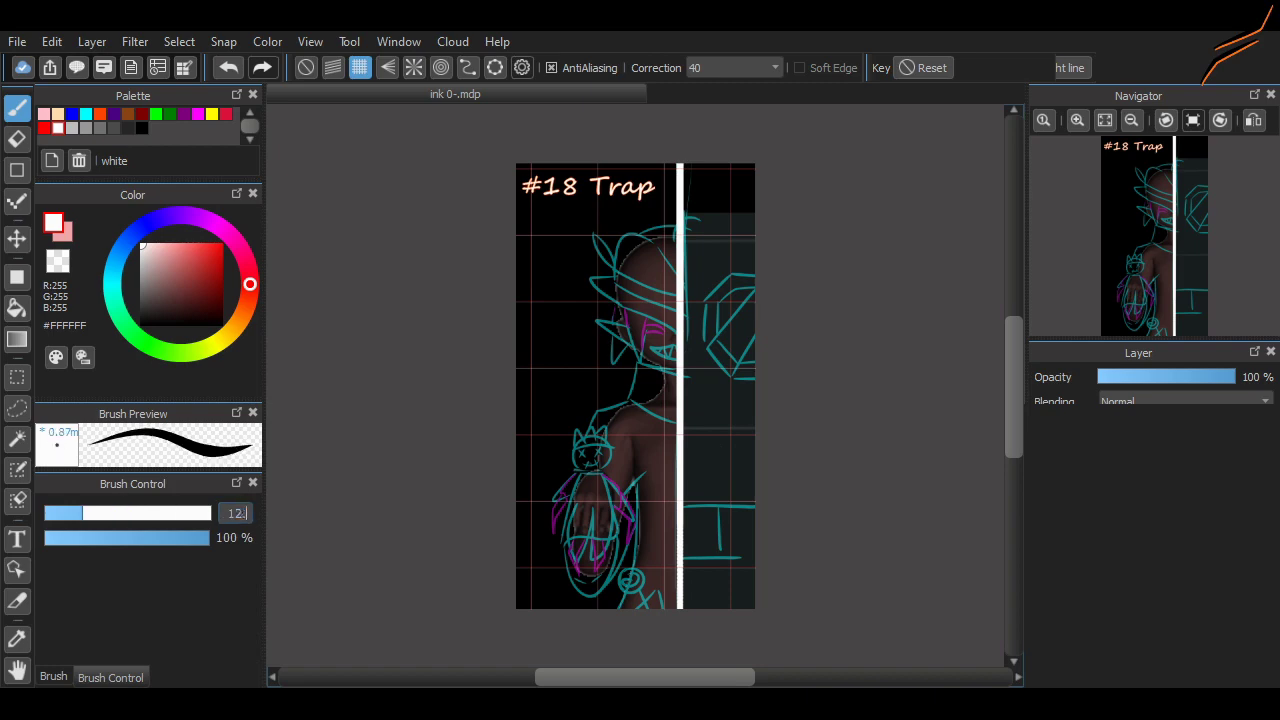
{"action": "left_click", "coordinate": [53, 677]}
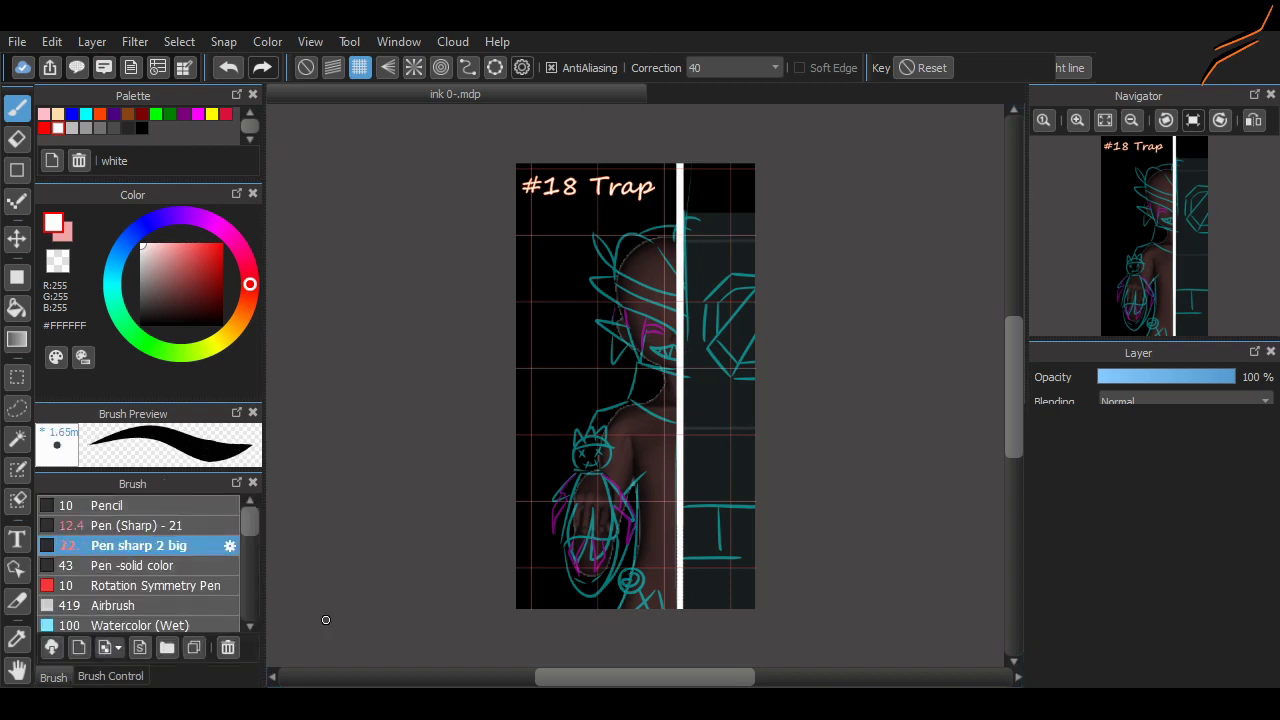
{"action": "left_click", "coordinate": [110, 677]}
Turn off grid snapping and try a freehand white stroke in the empty area beside the head
{"action": "left_click", "coordinate": [306, 67]}
{"action": "left_click_drag", "start_coordinate": [600, 333], "coordinate": [572, 380]}
{"action": "scroll", "coordinate": [580, 380], "scroll_direction": "up", "scroll_amount": 2}
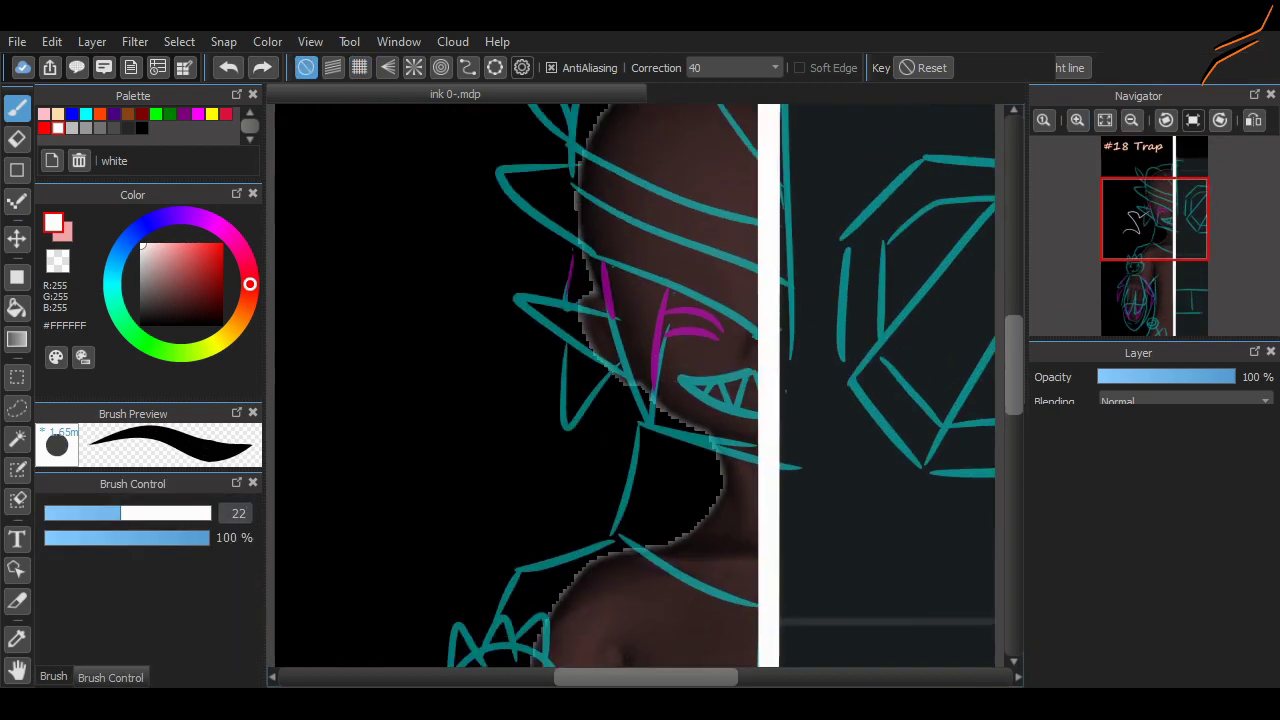
Ink the doll's flared dress in white, with two sloping sides and a wavy hem over the sketch
{"action": "scroll", "coordinate": [635, 385], "scroll_direction": "down", "scroll_amount": 6}
{"action": "scroll", "coordinate": [635, 385], "scroll_direction": "up", "scroll_amount": 4}
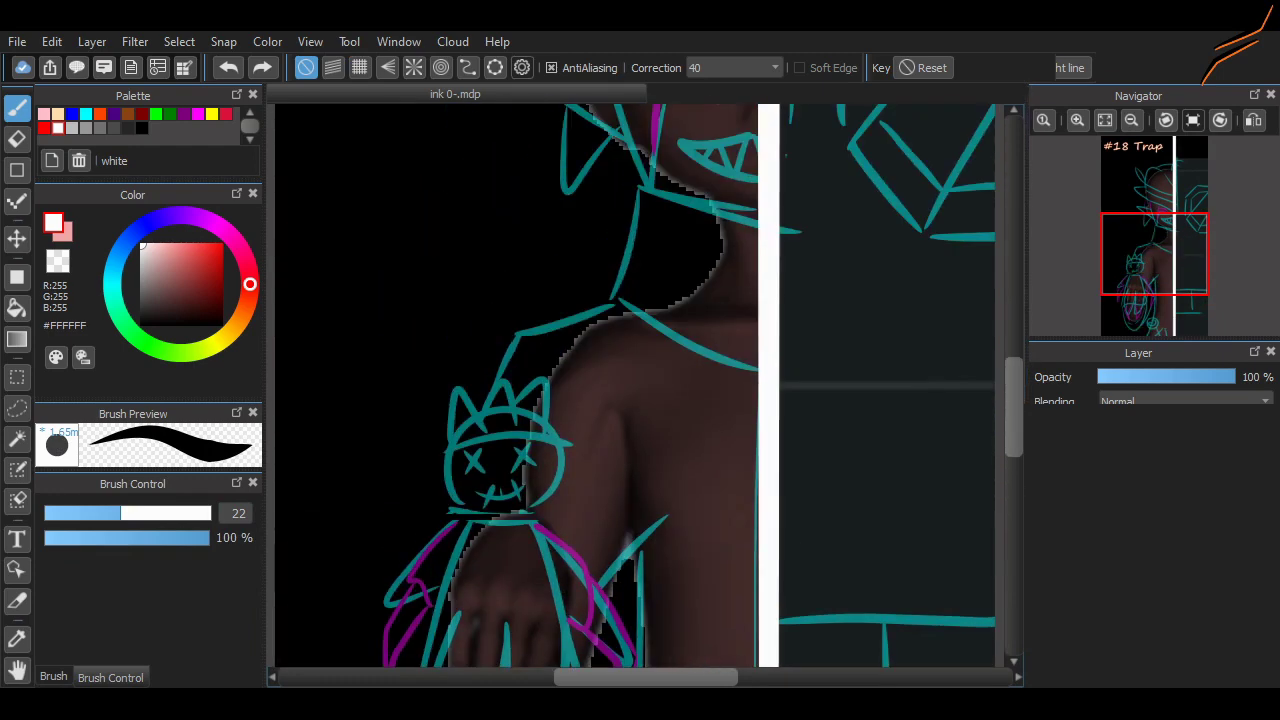
{"action": "scroll", "coordinate": [635, 385], "scroll_direction": "up", "scroll_amount": 2}
{"action": "scroll", "coordinate": [640, 385], "scroll_direction": "down", "scroll_amount": 5}
{"action": "scroll", "coordinate": [640, 385], "scroll_direction": "up", "scroll_amount": 1}
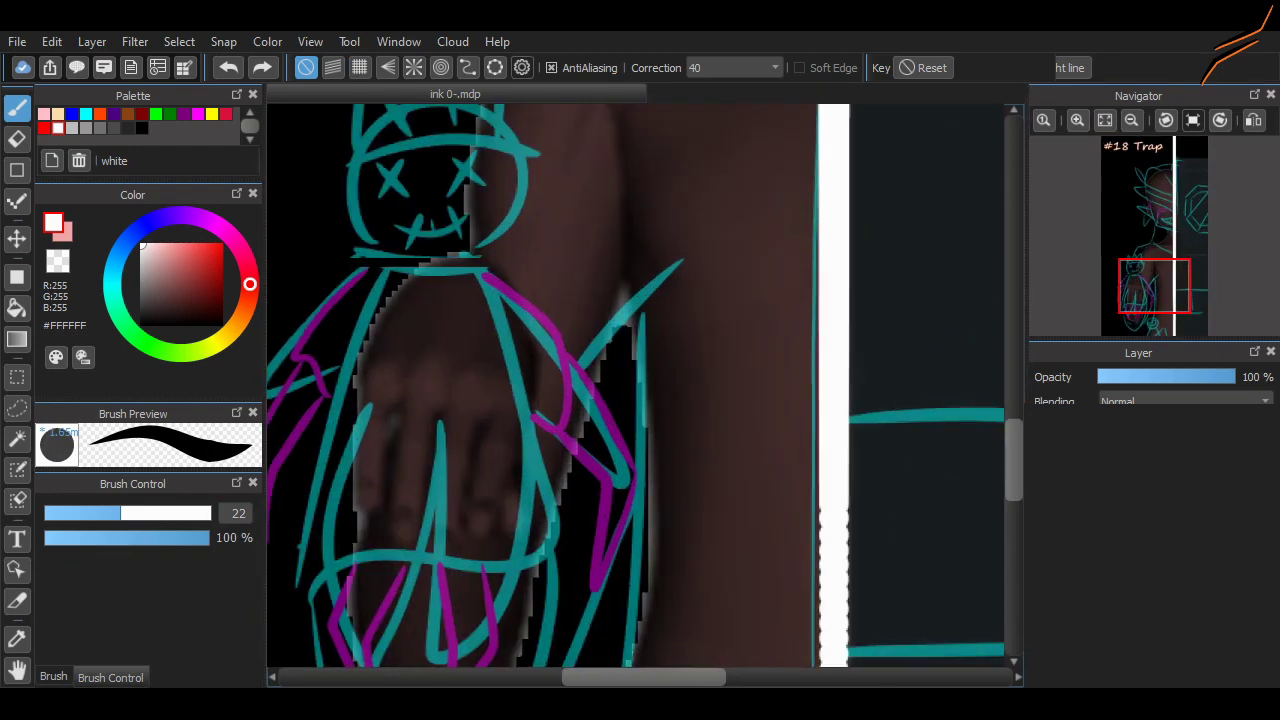
{"action": "scroll", "coordinate": [640, 385], "scroll_direction": "left", "scroll_amount": 2}
{"action": "mouse_move", "coordinate": [497, 278]}
{"action": "left_mouse_down"}
{"action": "mouse_move", "coordinate": [440, 578]}
{"action": "mouse_move", "coordinate": [597, 280]}
{"action": "left_mouse_up"}
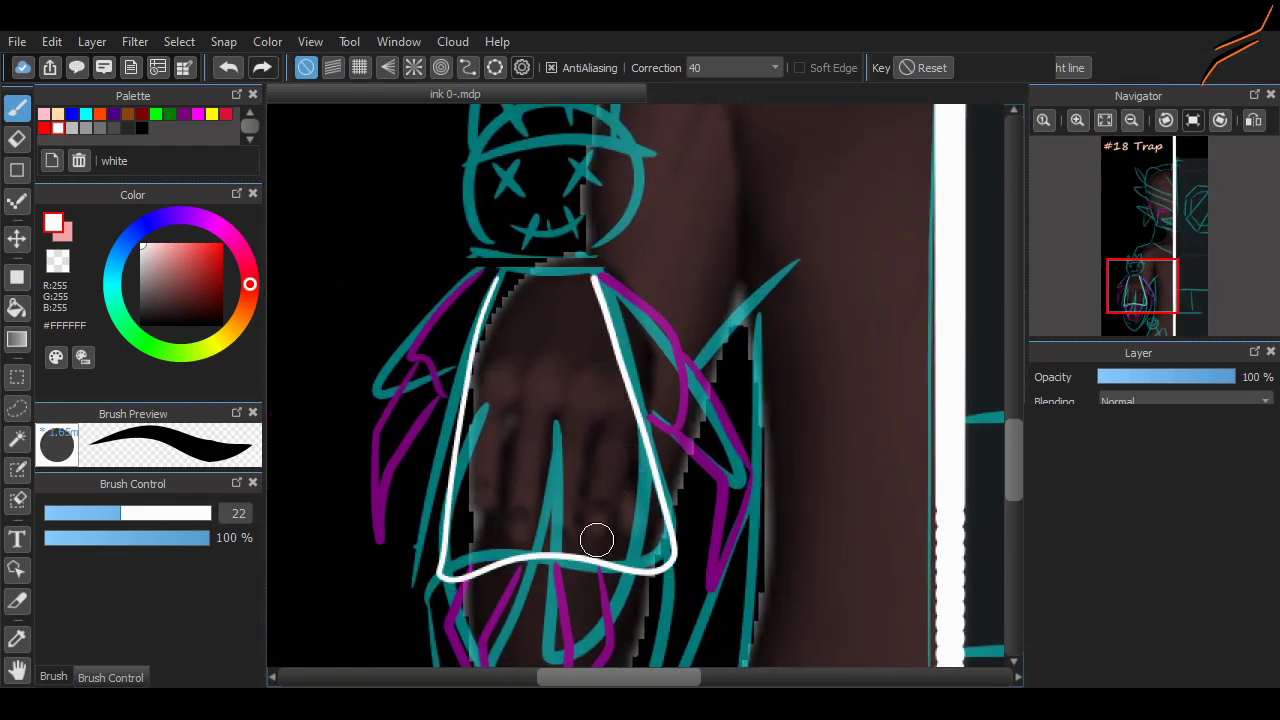
Ink the upper and lower curved edges of the doll's collar in white between its head and dress
{"action": "scroll", "coordinate": [651, 420], "scroll_direction": "down", "scroll_amount": 2}
{"action": "scroll", "coordinate": [611, 349], "scroll_direction": "up", "scroll_amount": 3}
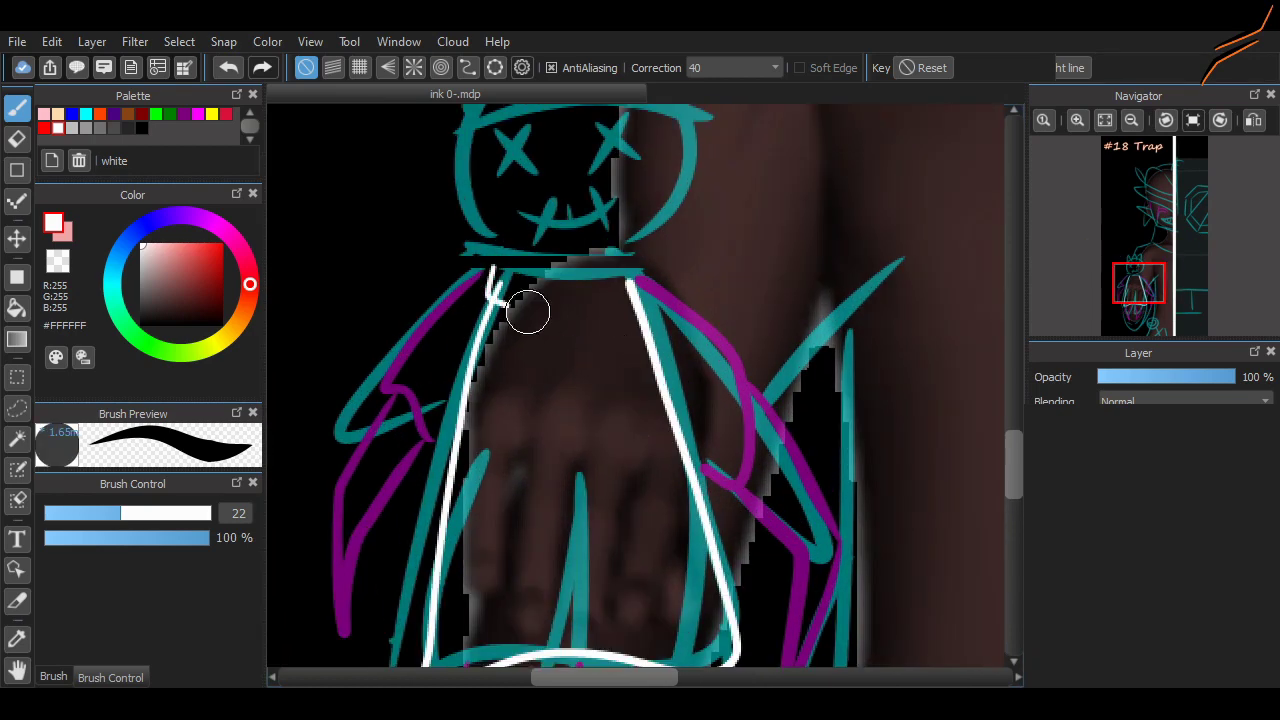
{"action": "scroll", "coordinate": [528, 313], "scroll_direction": "up", "scroll_amount": 2}
{"action": "mouse_move", "coordinate": [480, 338]}
{"action": "left_mouse_down"}
{"action": "mouse_move", "coordinate": [634, 334]}
{"action": "mouse_move", "coordinate": [651, 320]}
{"action": "mouse_move", "coordinate": [485, 335]}
{"action": "mouse_move", "coordinate": [658, 333]}
{"action": "left_mouse_up"}
{"action": "key", "text": "ctrl+z"}
{"action": "key", "text": "ctrl+y"}
{"action": "key", "text": "ctrl+z"}
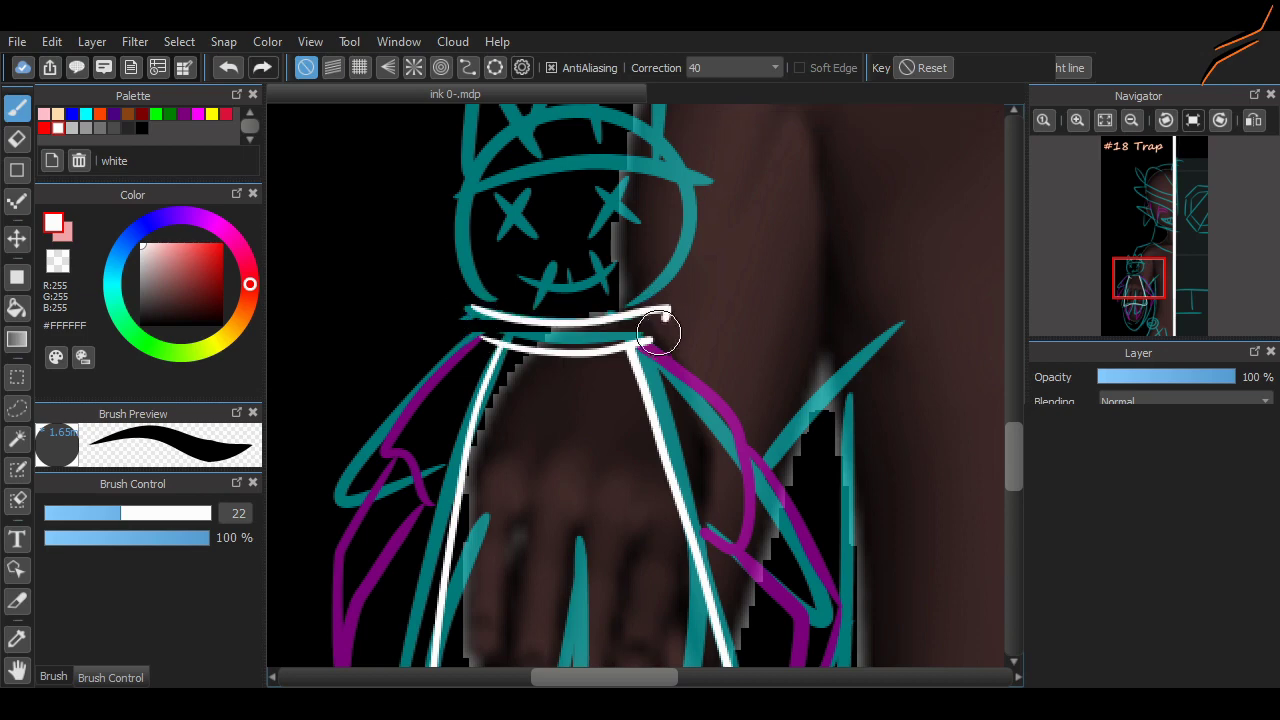
Ink the doll's three-pointed crown with its curved lower band, and the rounded outline of its head
{"action": "scroll", "coordinate": [497, 362], "scroll_direction": "up", "scroll_amount": 5}
{"action": "mouse_move", "coordinate": [457, 400]}
{"action": "left_mouse_down"}
{"action": "mouse_move", "coordinate": [690, 385]}
{"action": "mouse_move", "coordinate": [598, 342]}
{"action": "left_mouse_up"}
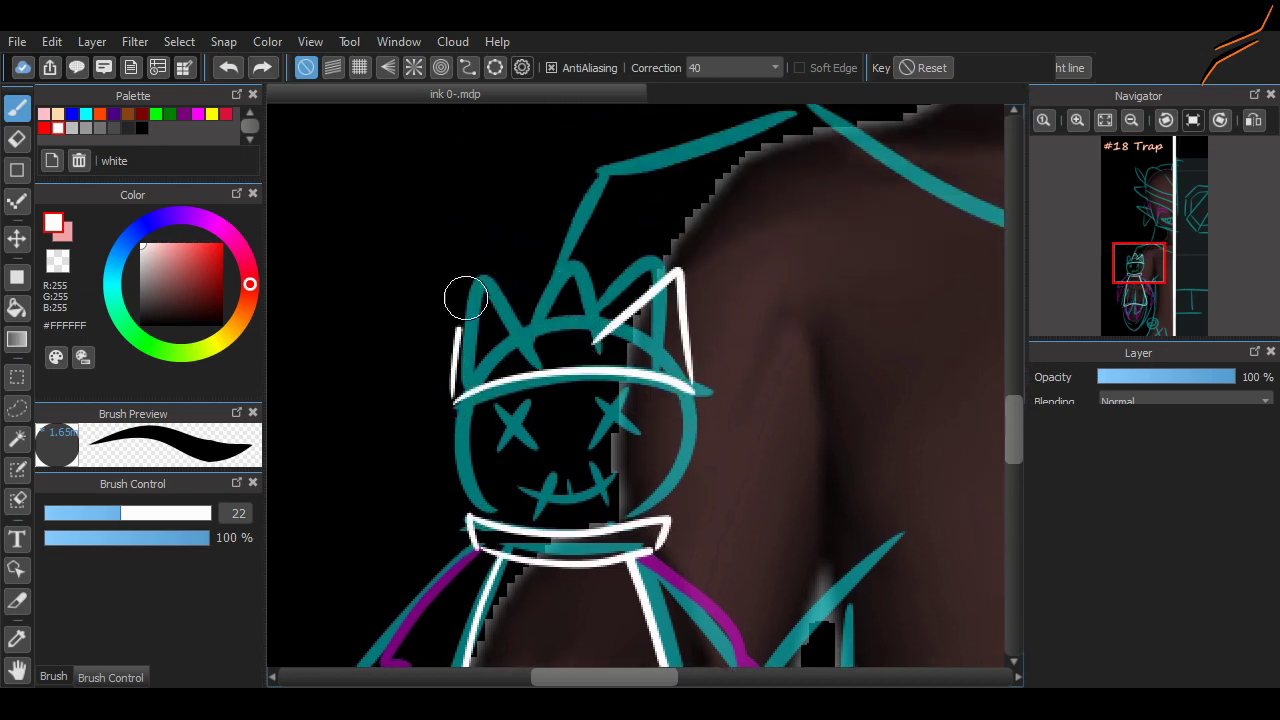
{"action": "mouse_move", "coordinate": [470, 292]}
{"action": "left_mouse_down"}
{"action": "mouse_move", "coordinate": [545, 300]}
{"action": "mouse_move", "coordinate": [605, 340]}
{"action": "left_mouse_up"}
{"action": "scroll", "coordinate": [642, 333], "scroll_direction": "down", "scroll_amount": 4}
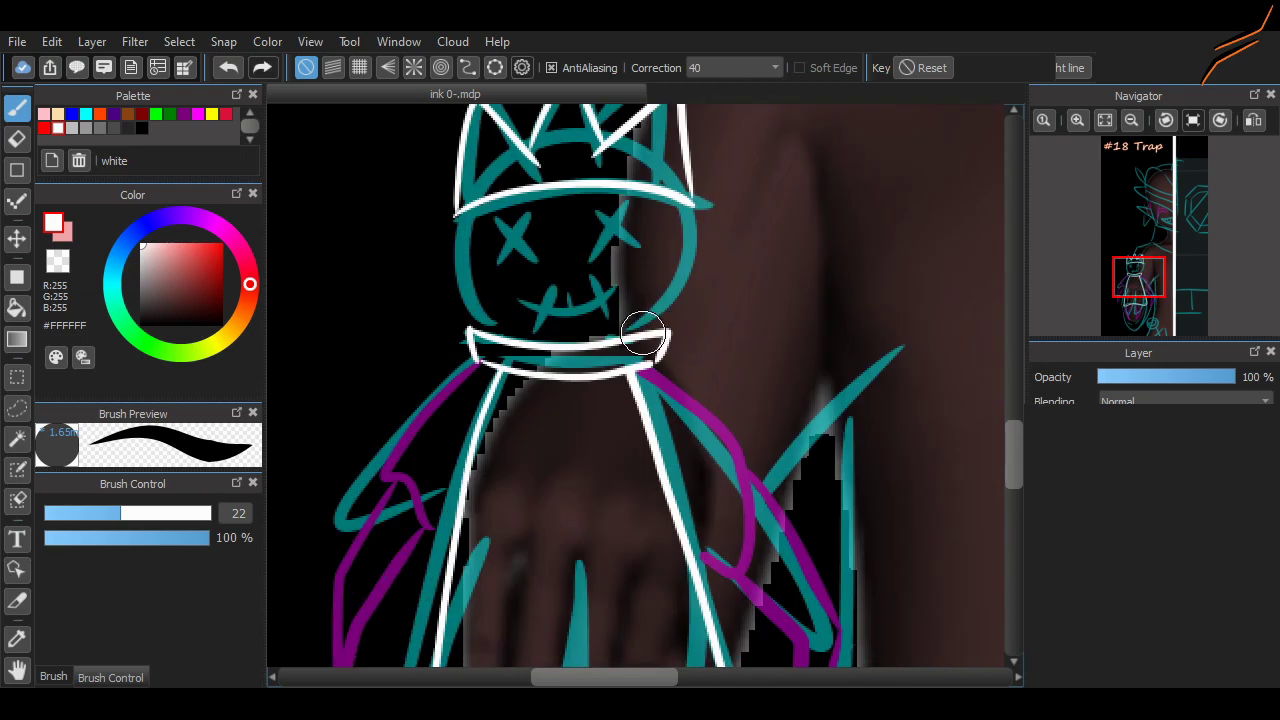
{"action": "left_click_drag", "start_coordinate": [693, 203], "coordinate": [662, 312]}
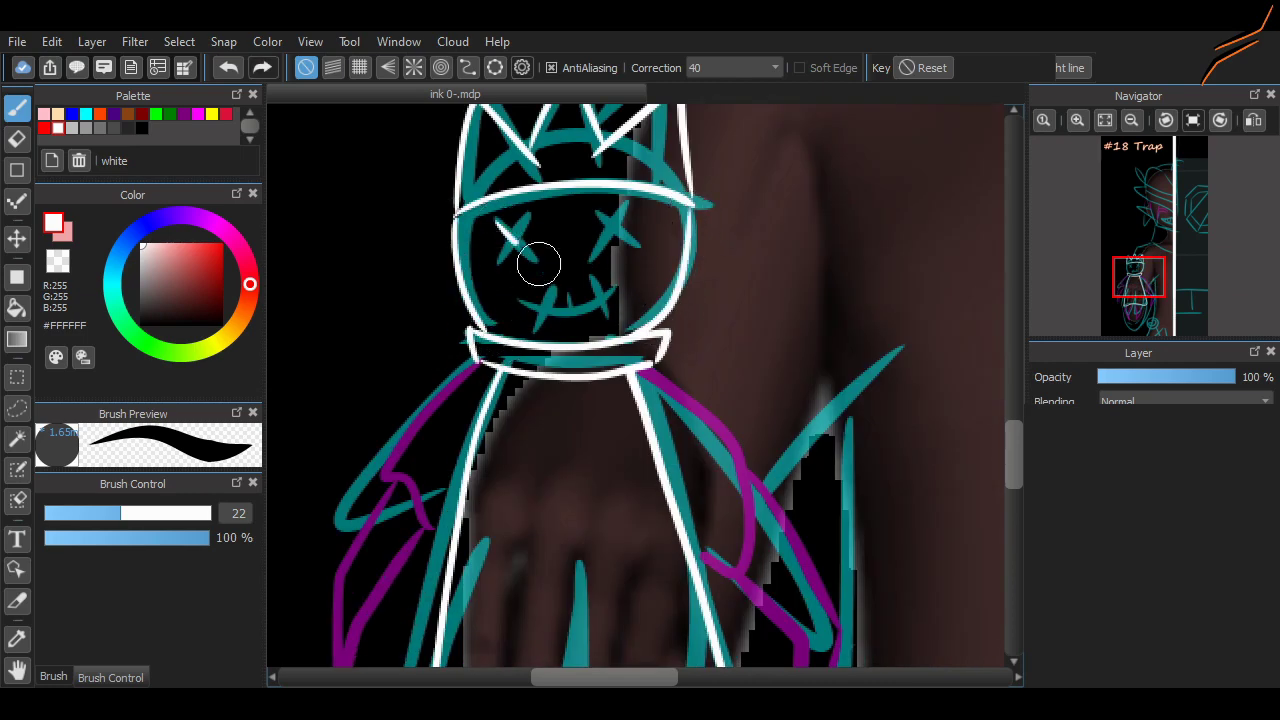
Ink the doll's two X-shaped eyes and a curved smile, cutting small gaps into the smile for a stitched look
{"action": "left_click_drag", "start_coordinate": [482, 221], "coordinate": [530, 262]}
{"action": "mouse_move", "coordinate": [527, 222]}
{"action": "left_mouse_down"}
{"action": "mouse_move", "coordinate": [488, 264]}
{"action": "mouse_move", "coordinate": [612, 302]}
{"action": "left_mouse_up"}
{"action": "key", "text": "ctrl+z"}
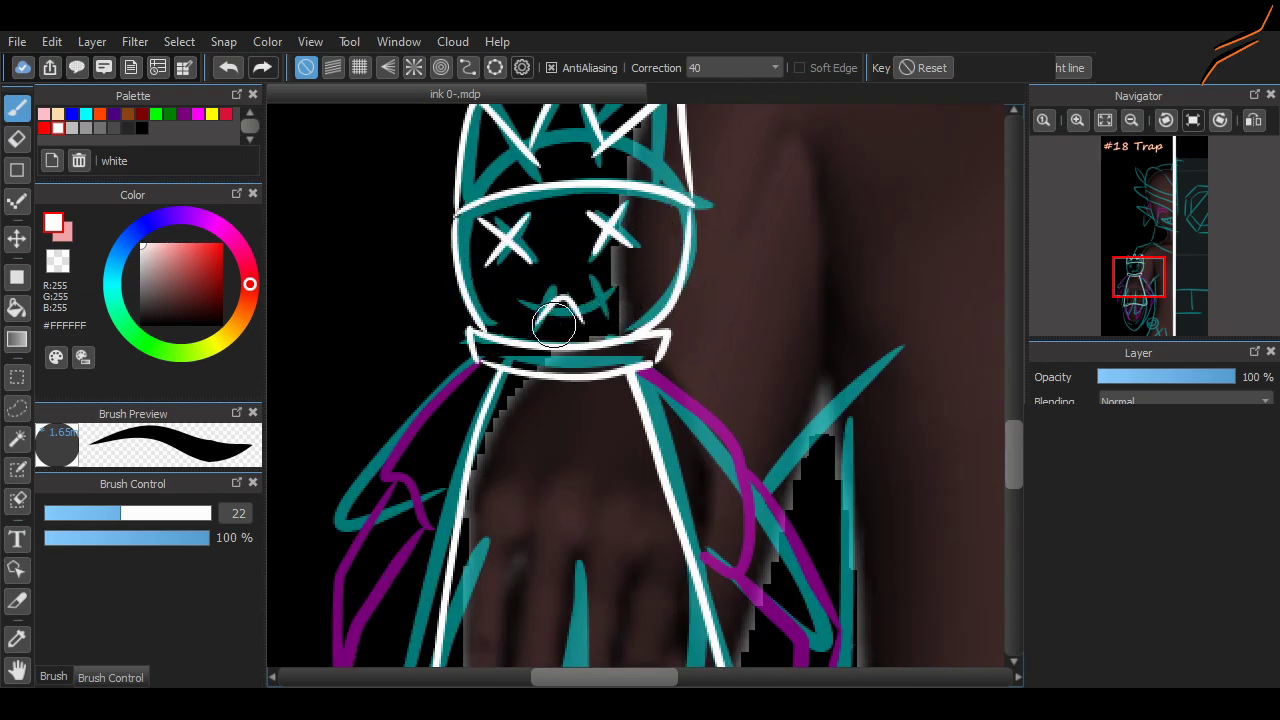
{"action": "key", "text": "ctrl+z"}
{"action": "left_click_drag", "start_coordinate": [520, 300], "coordinate": [630, 285]}
{"action": "key", "text": "e"}
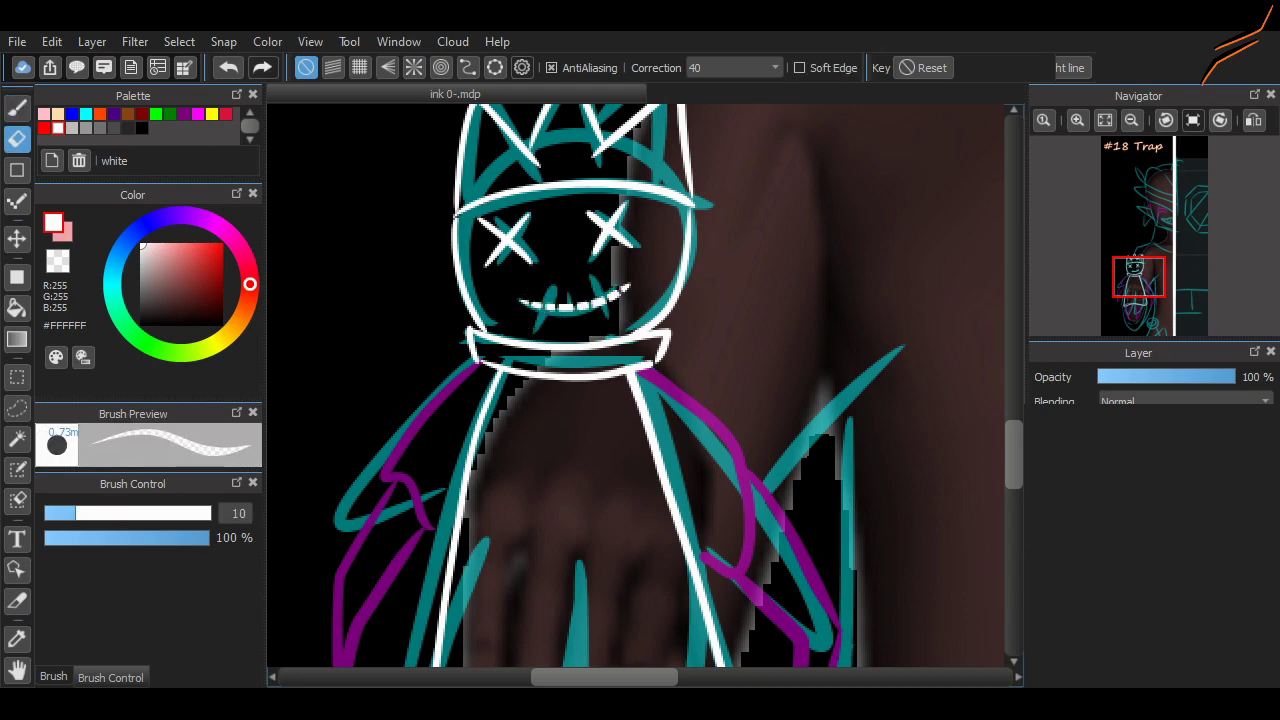
Try inking the doll's sleeves in light pink #FFC0CB, and return to white
{"action": "key", "text": "b"}
{"action": "scroll", "coordinate": [430, 332], "scroll_direction": "down", "scroll_amount": 3}
{"action": "left_click_drag", "start_coordinate": [352, 285], "coordinate": [485, 162]}
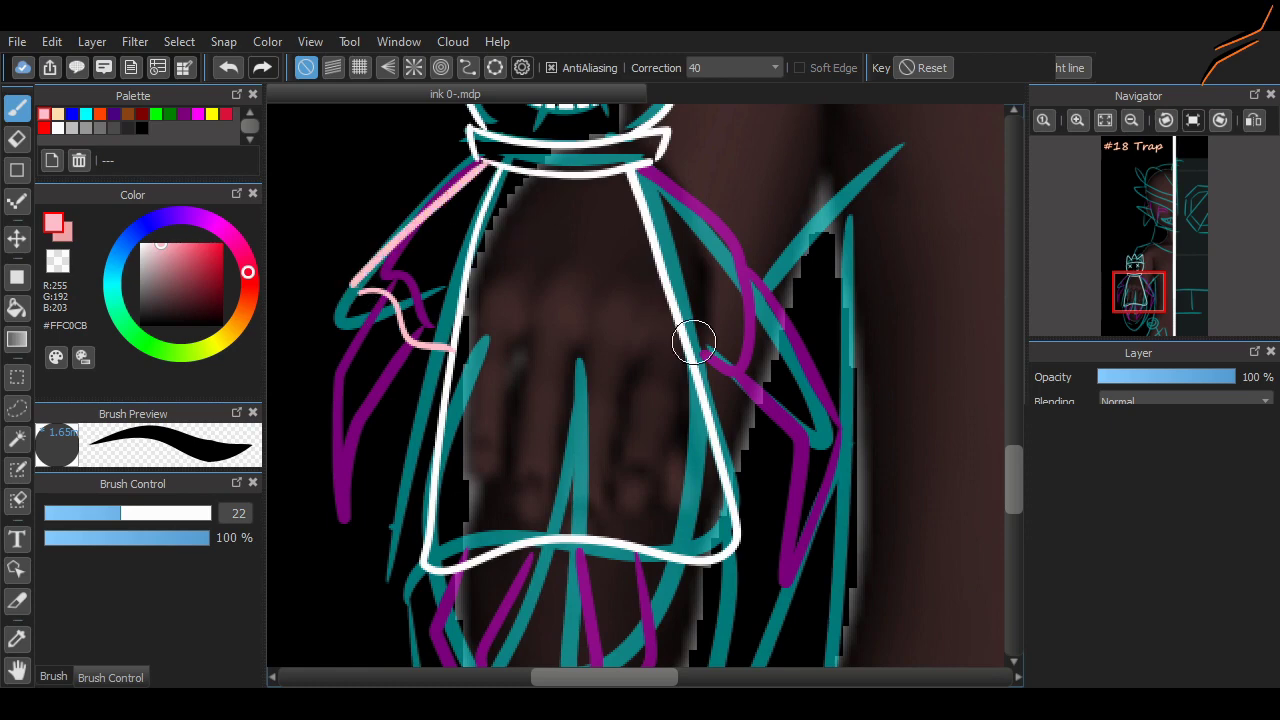
{"action": "mouse_move", "coordinate": [690, 350]}
{"action": "left_mouse_down"}
{"action": "mouse_move", "coordinate": [760, 265]}
{"action": "mouse_move", "coordinate": [692, 350]}
{"action": "left_mouse_up"}
{"action": "key", "text": "ctrl+z"}
{"action": "left_click_drag", "start_coordinate": [760, 265], "coordinate": [645, 165]}
{"action": "key", "text": "ctrl+z"}
{"action": "key", "text": "ctrl+z"}
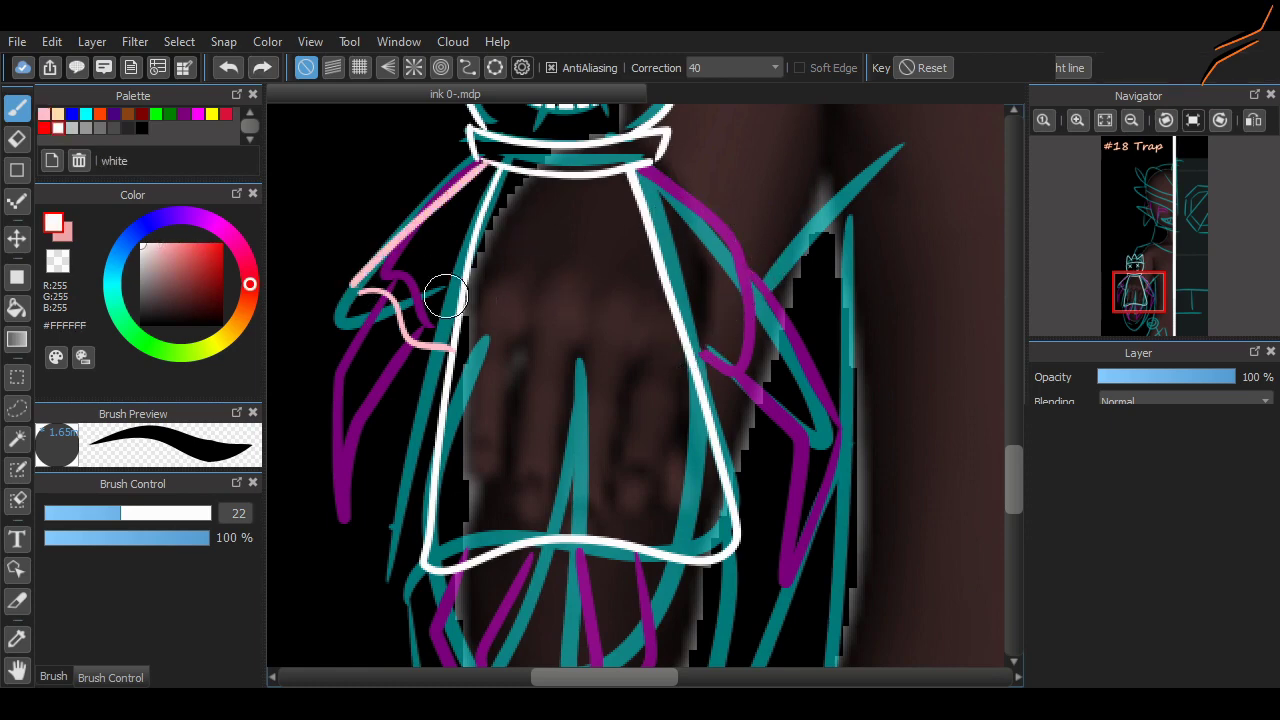
{"action": "key", "text": "ctrl+z"}
Ink the doll's two short sleeves in white, each with a curved cuff ending at the dress side
{"action": "left_click_drag", "start_coordinate": [378, 276], "coordinate": [478, 168]}
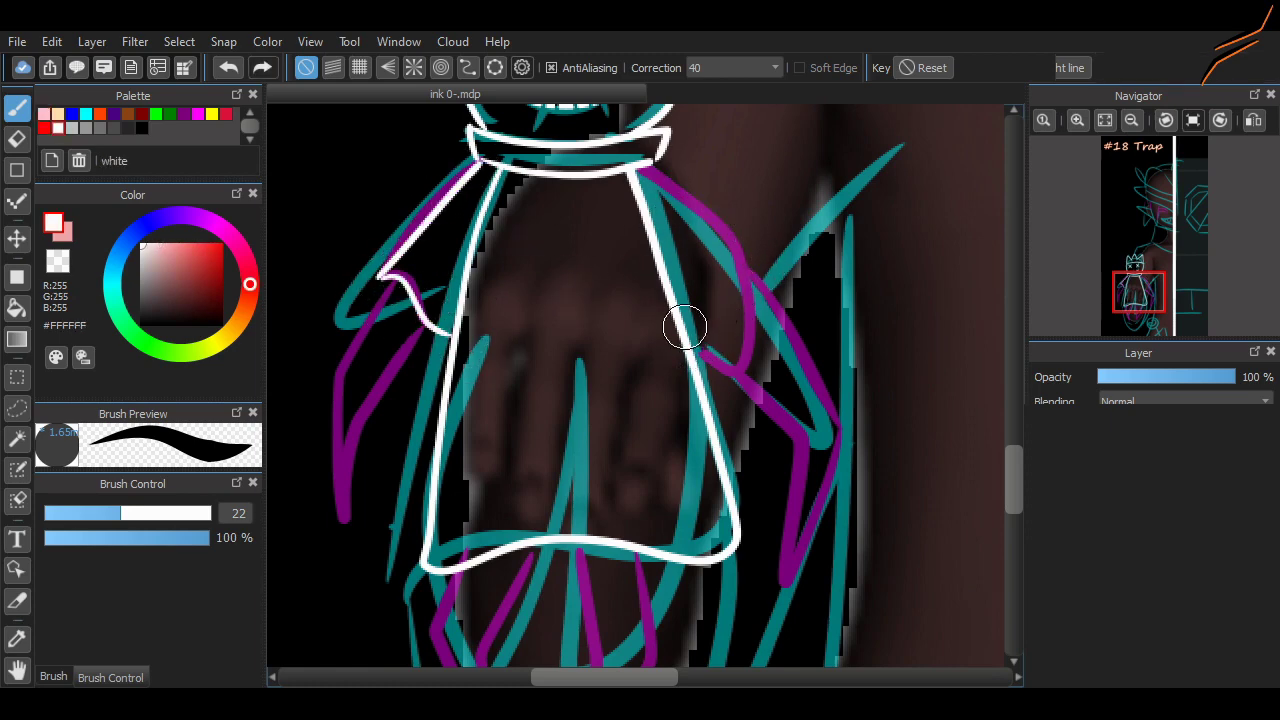
{"action": "mouse_move", "coordinate": [684, 327]}
{"action": "left_mouse_down"}
{"action": "mouse_move", "coordinate": [752, 244]}
{"action": "mouse_move", "coordinate": [650, 167]}
{"action": "left_mouse_up"}
{"action": "scroll", "coordinate": [928, 455], "scroll_direction": "down", "scroll_amount": 3}
Ink the character's grin with upper and lower curves, and the closed eye with two arched strokes
{"action": "scroll", "coordinate": [800, 550], "scroll_direction": "up", "scroll_amount": 10}
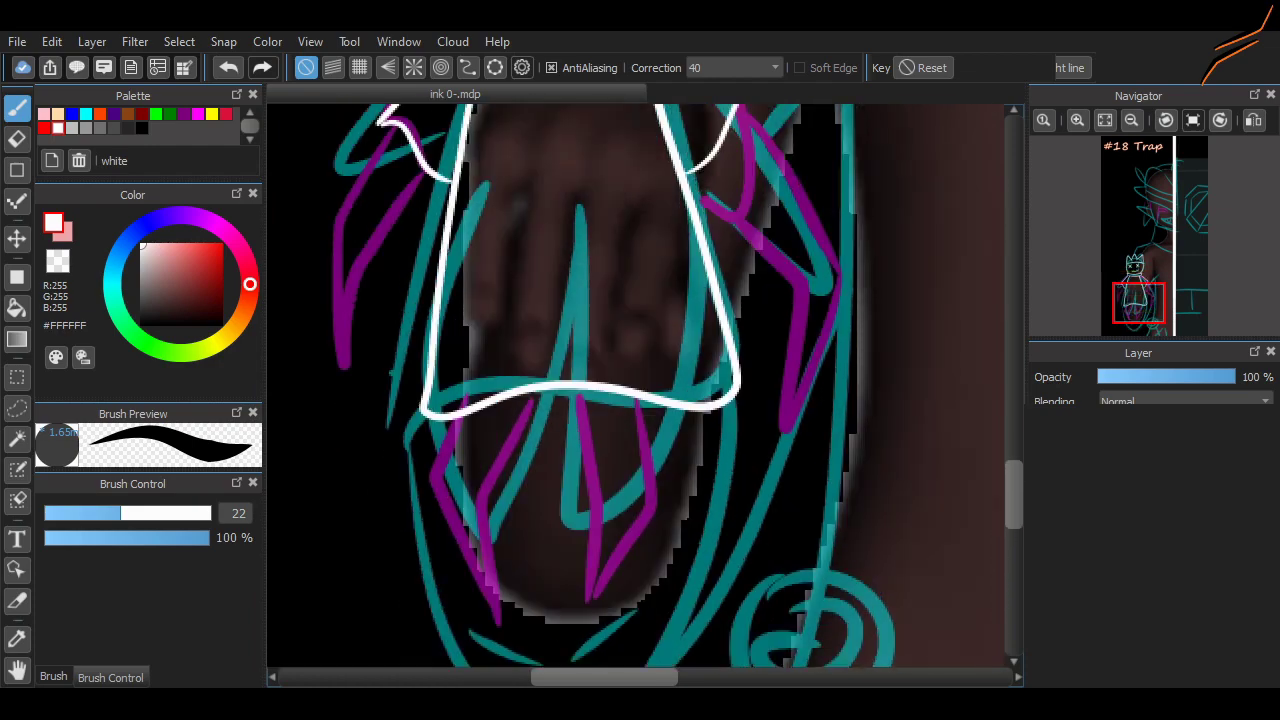
{"action": "scroll", "coordinate": [664, 660], "scroll_direction": "up", "scroll_amount": 5}
{"action": "left_click_drag", "start_coordinate": [690, 396], "coordinate": [810, 390]}
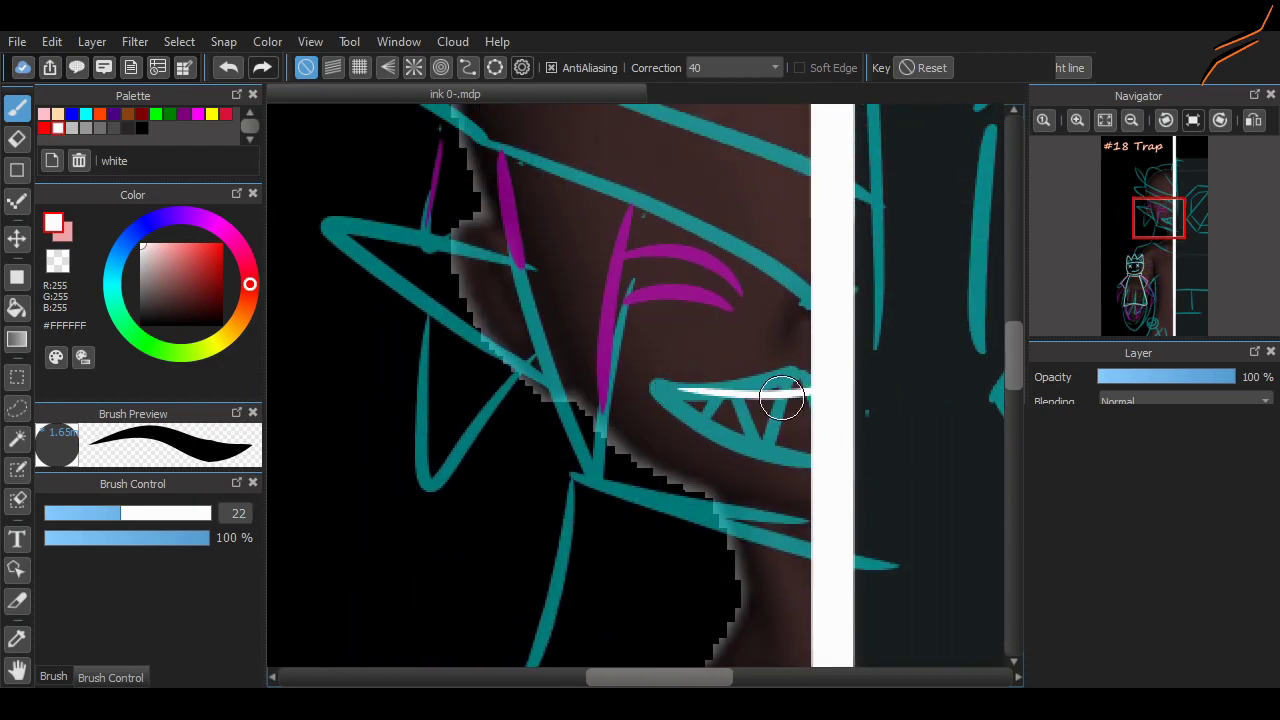
{"action": "key", "text": "ctrl+z"}
{"action": "left_click_drag", "start_coordinate": [692, 408], "coordinate": [806, 393]}
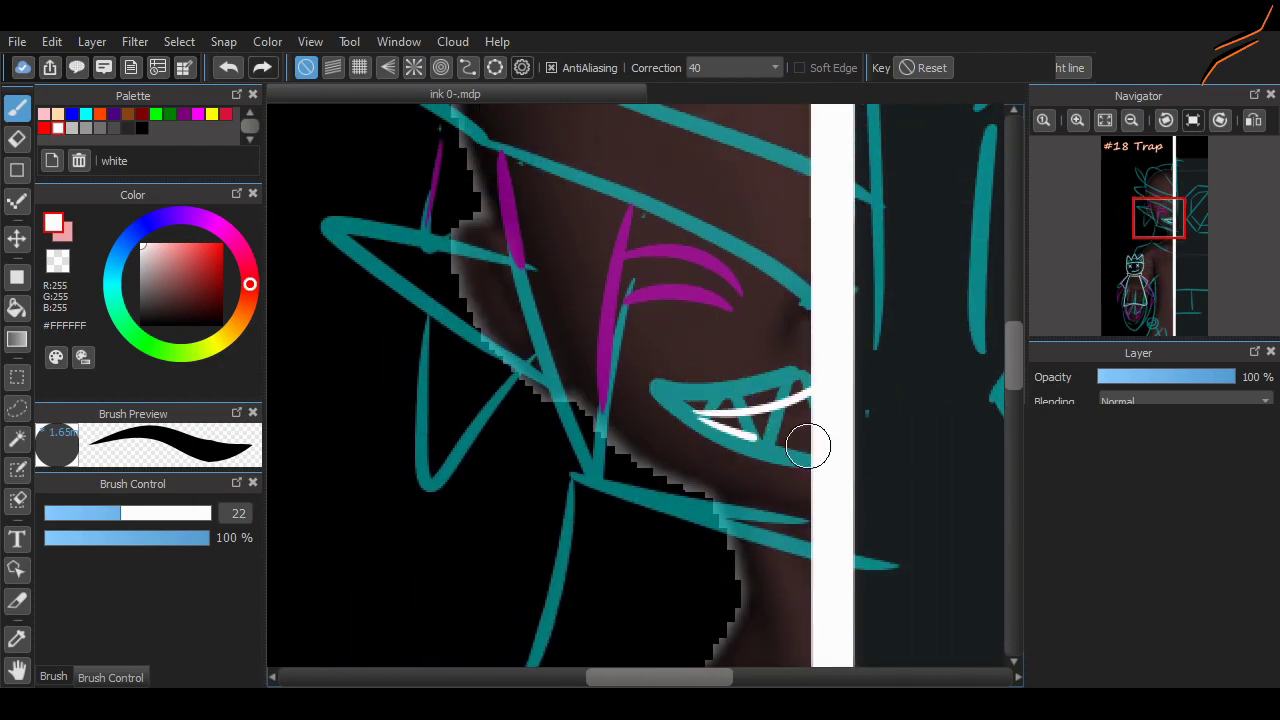
{"action": "left_click_drag", "start_coordinate": [633, 310], "coordinate": [739, 312]}
{"action": "key", "text": "ctrl+z"}
{"action": "left_click_drag", "start_coordinate": [643, 273], "coordinate": [738, 296]}
Ink the lower edge of the hat brim in white, from its pointed tip across the forehead to the vertical line
{"action": "scroll", "coordinate": [986, 386], "scroll_direction": "up", "scroll_amount": 4}
{"action": "mouse_move", "coordinate": [810, 535]}
{"action": "left_mouse_down"}
{"action": "mouse_move", "coordinate": [313, 252]}
{"action": "mouse_move", "coordinate": [810, 515]}
{"action": "left_mouse_up"}
{"action": "key", "text": "ctrl+z"}
{"action": "scroll", "coordinate": [969, 437], "scroll_direction": "up", "scroll_amount": 2}
{"action": "scroll", "coordinate": [482, 355], "scroll_direction": "down", "scroll_amount": 1}
{"action": "key", "text": "ctrl+z"}
Ink the two curved band lines across the hat, redrawing them until they follow the sketch
{"action": "mouse_move", "coordinate": [482, 355]}
{"action": "left_mouse_down"}
{"action": "mouse_move", "coordinate": [768, 560]}
{"action": "mouse_move", "coordinate": [768, 540]}
{"action": "left_mouse_up"}
{"action": "key", "text": "ctrl+z"}
{"action": "mouse_move", "coordinate": [485, 352]}
{"action": "left_mouse_down"}
{"action": "mouse_move", "coordinate": [768, 555]}
{"action": "mouse_move", "coordinate": [831, 563]}
{"action": "mouse_move", "coordinate": [720, 526]}
{"action": "mouse_move", "coordinate": [834, 547]}
{"action": "left_mouse_up"}
{"action": "key", "text": "ctrl+z"}
{"action": "key", "text": "ctrl+z"}
{"action": "key", "text": "ctrl+z"}
{"action": "left_click_drag", "start_coordinate": [485, 352], "coordinate": [812, 460]}
{"action": "key", "text": "ctrl+z"}
{"action": "key", "text": "ctrl+z"}
Ink the hat's rounded crown, the diagonal crease inside it and the arched rear section above it
{"action": "left_click_drag", "start_coordinate": [490, 350], "coordinate": [655, 195]}
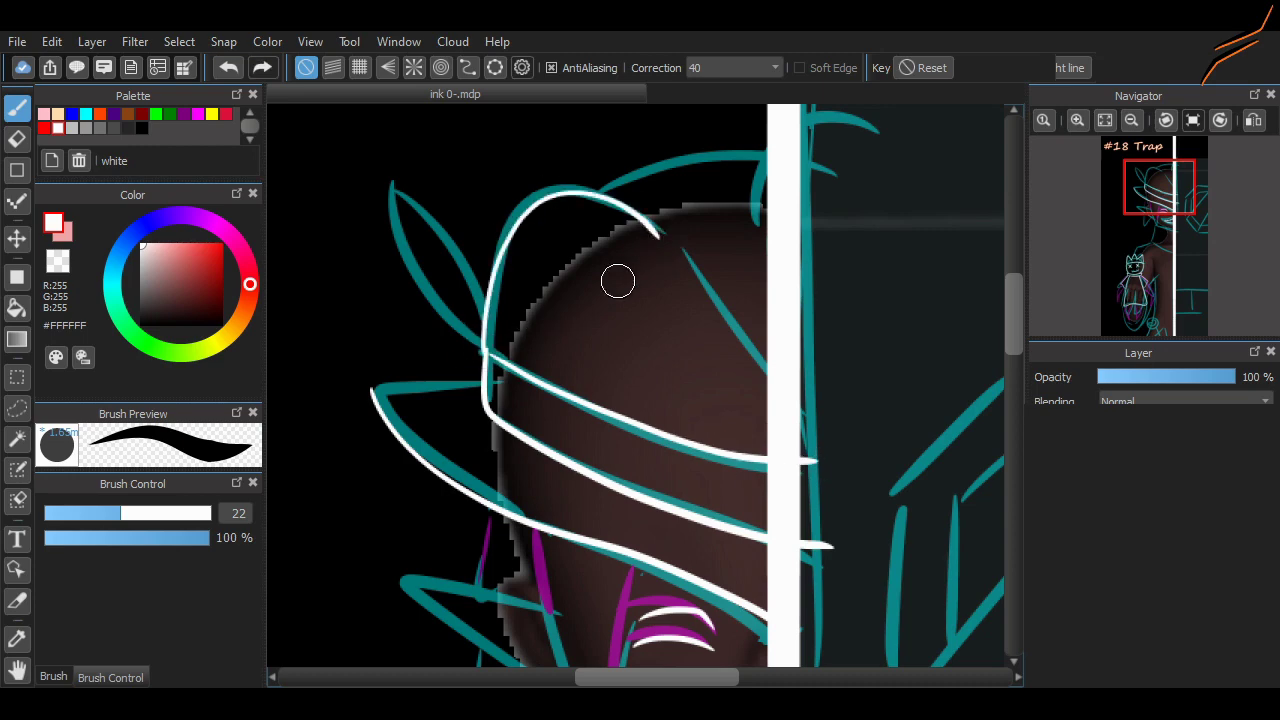
{"action": "key", "text": "ctrl+z"}
{"action": "mouse_move", "coordinate": [490, 352]}
{"action": "left_mouse_down"}
{"action": "mouse_move", "coordinate": [563, 189]}
{"action": "mouse_move", "coordinate": [664, 255]}
{"action": "mouse_move", "coordinate": [815, 400]}
{"action": "left_mouse_up"}
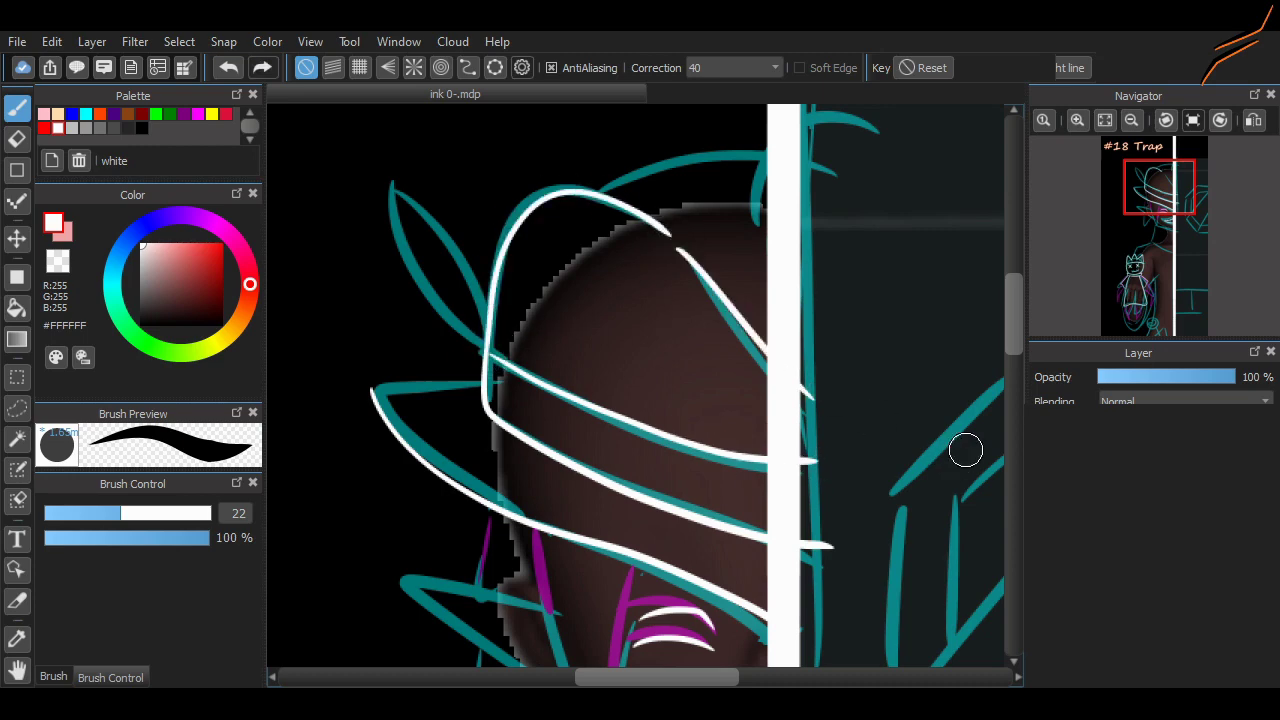
{"action": "scroll", "coordinate": [966, 451], "scroll_direction": "up", "scroll_amount": 3}
{"action": "left_click_drag", "start_coordinate": [608, 315], "coordinate": [840, 270]}
Clear the ends of the hat strokes that overshoot the white vertical line, using a rectangular selection
{"action": "scroll", "coordinate": [857, 584], "scroll_direction": "down", "scroll_amount": 4}
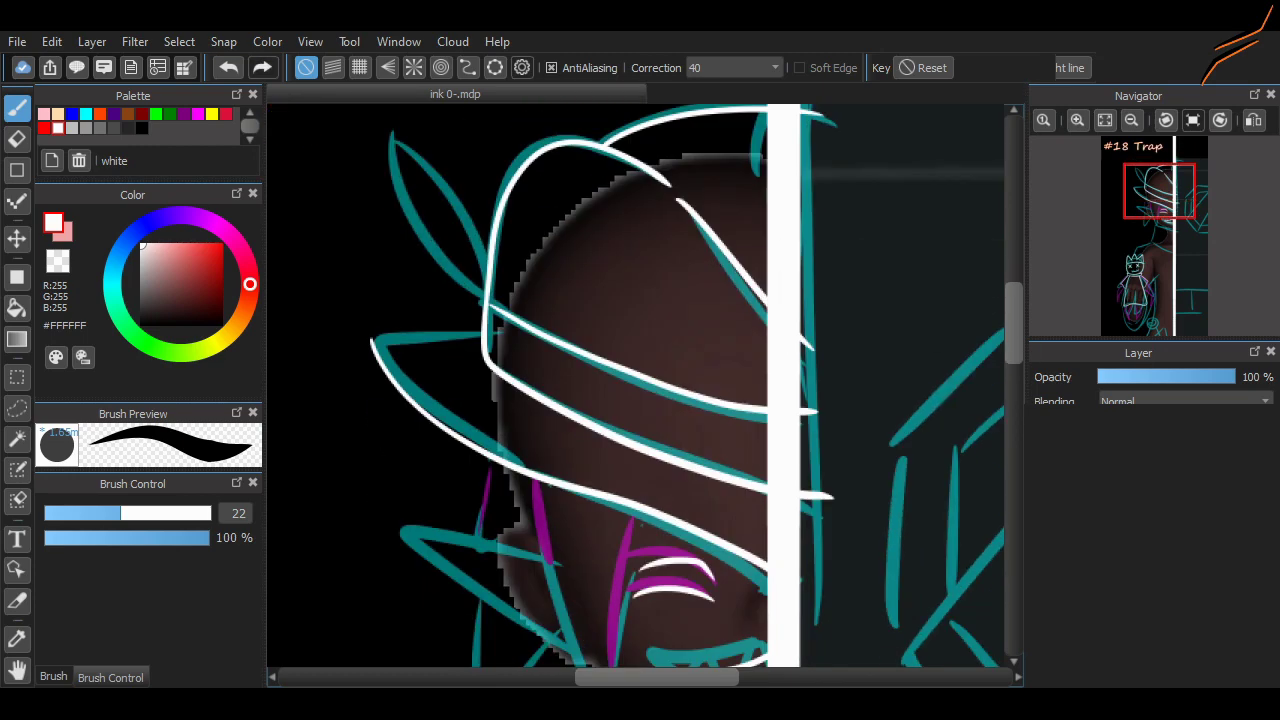
{"action": "scroll", "coordinate": [857, 584], "scroll_direction": "up", "scroll_amount": 1}
{"action": "key", "text": "m"}
{"action": "left_click_drag", "start_coordinate": [857, 584], "coordinate": [790, 134]}
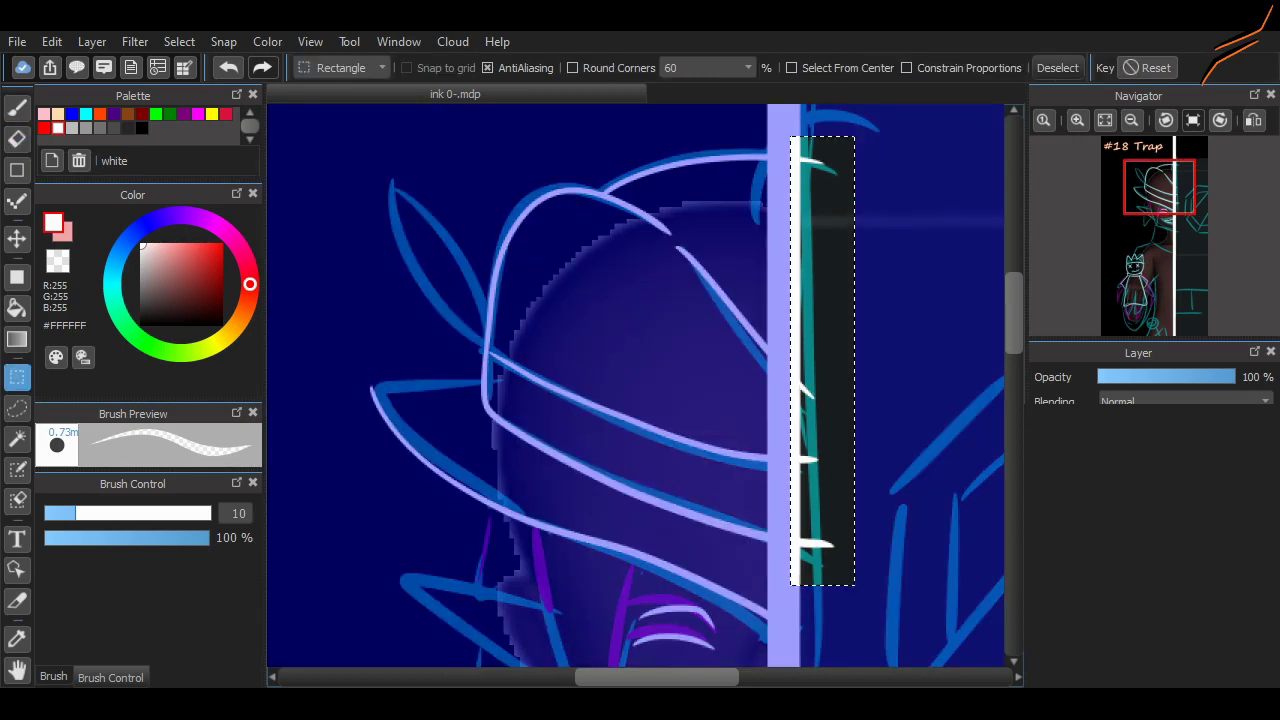
{"action": "key", "text": "ctrl+minus"}
{"action": "key", "text": "v"}
Ink the long front hair lock as a white V running from the hat brim down to the jaw
{"action": "key", "text": "b"}
{"action": "key", "text": "ctrl+plus"}
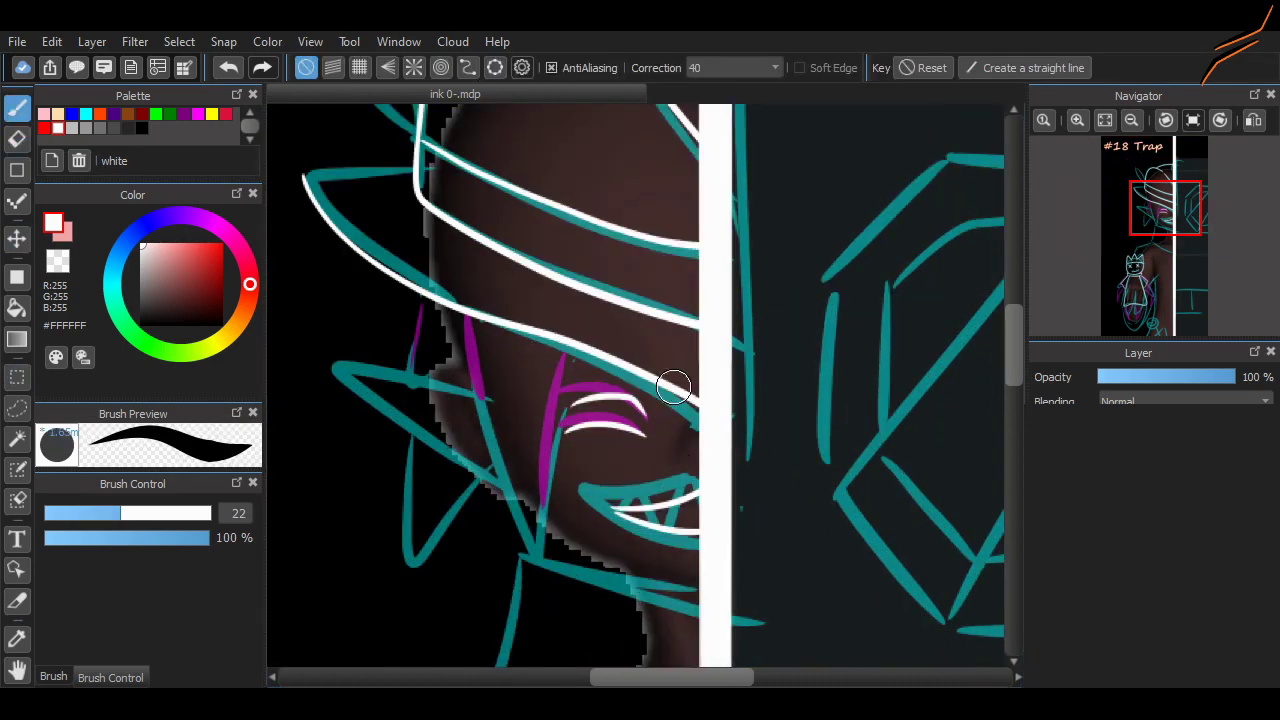
{"action": "key", "text": "ctrl+plus"}
{"action": "left_click_drag", "start_coordinate": [450, 270], "coordinate": [580, 305]}
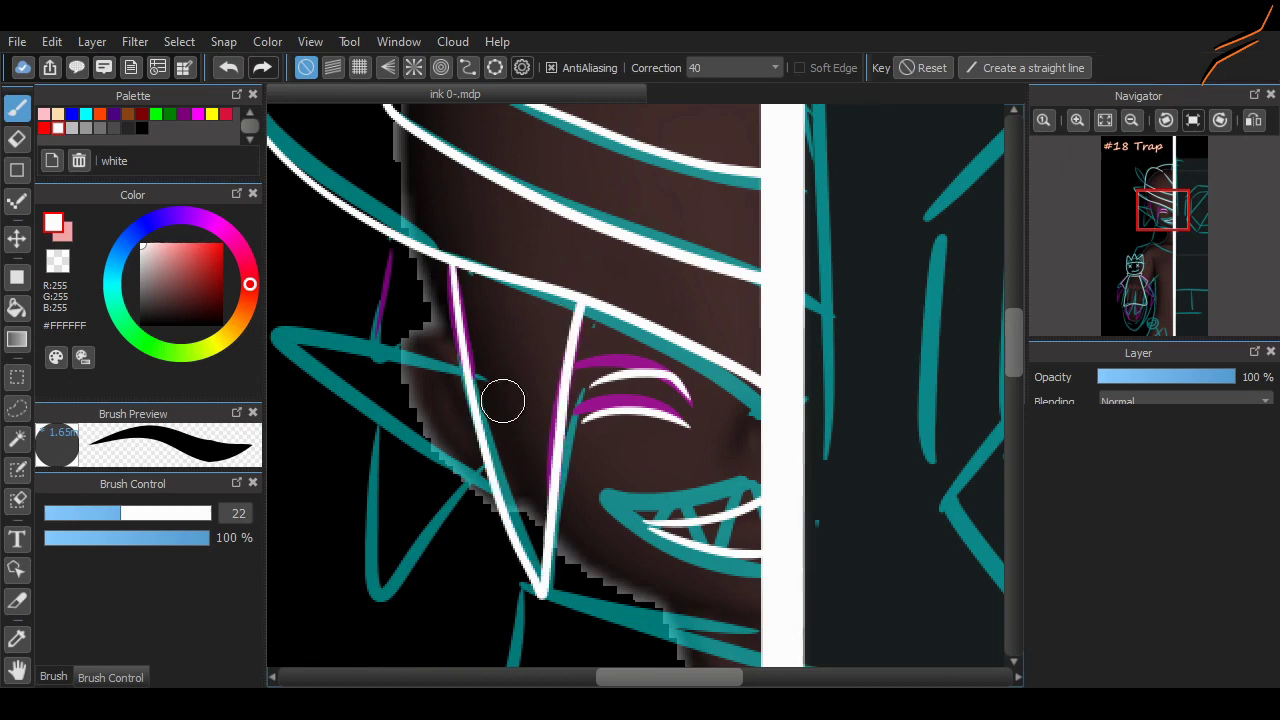
Try inking the character's ear as a sharp triangle pointing away from the face
{"action": "scroll", "coordinate": [515, 347], "scroll_direction": "left", "scroll_amount": 3}
{"action": "key", "text": "ctrl+y"}
{"action": "key", "text": "ctrl+z"}
{"action": "key", "text": "ctrl+y"}
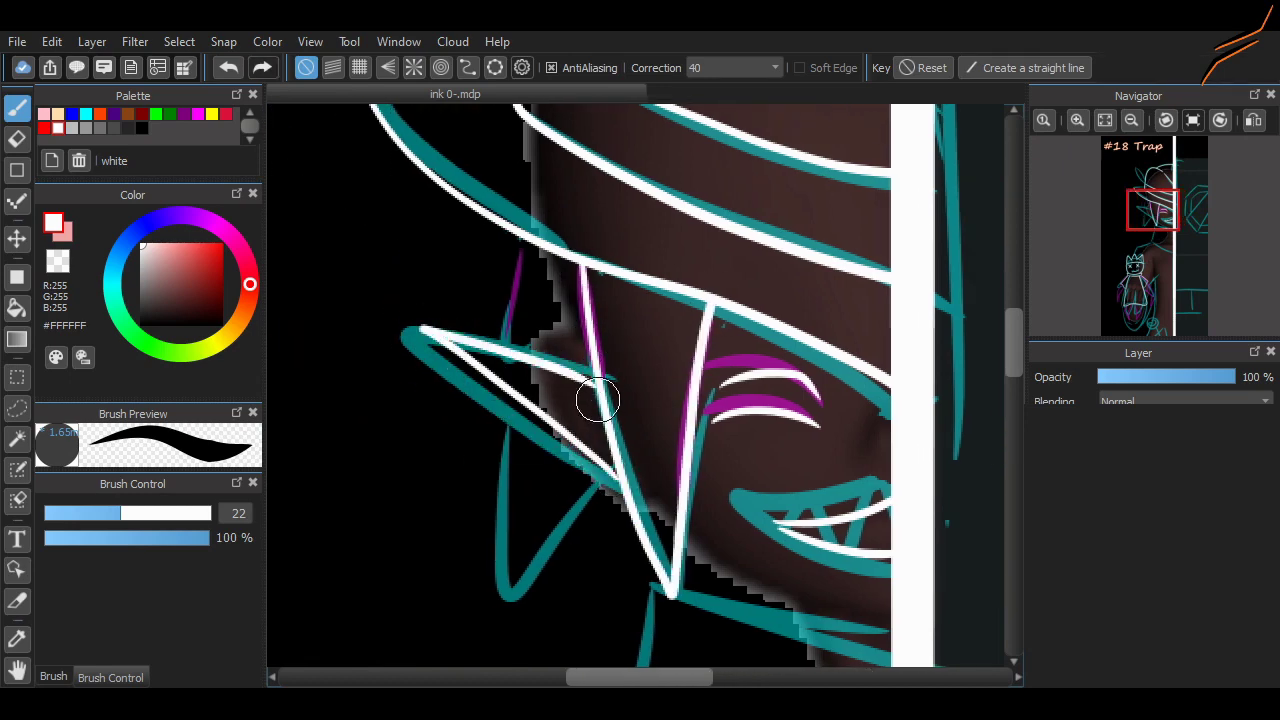
{"action": "key", "text": "ctrl+z"}
{"action": "key", "text": "ctrl+y"}
{"action": "key", "text": "ctrl+z"}
Try a wider, flared ear shape with a blunt outer end
{"action": "mouse_move", "coordinate": [594, 373]}
{"action": "left_mouse_down"}
{"action": "mouse_move", "coordinate": [374, 317]}
{"action": "mouse_move", "coordinate": [348, 420]}
{"action": "left_mouse_up"}
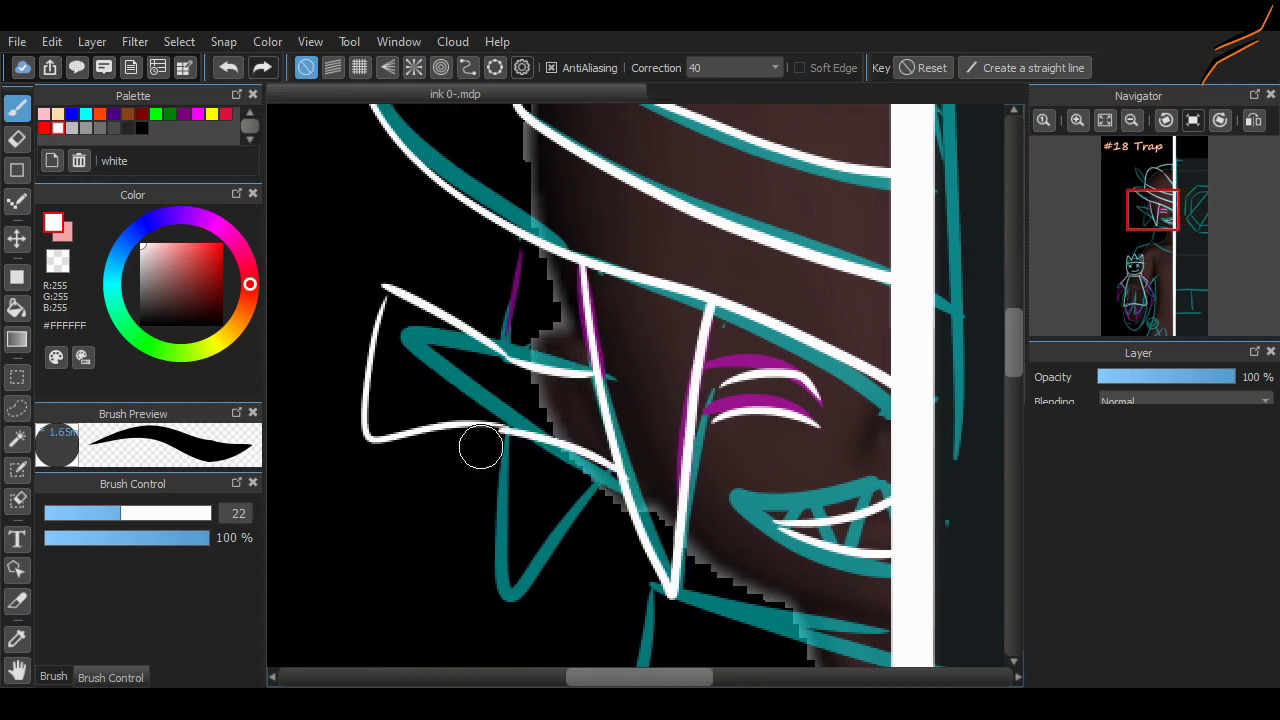
{"action": "key", "text": "ctrl+z"}
{"action": "key", "text": "ctrl+y"}
{"action": "key", "text": "ctrl+z"}
{"action": "key", "text": "ctrl+y"}
{"action": "key", "text": "ctrl+z"}
{"action": "key", "text": "ctrl+z"}
Ink the narrow pointed ear along the sketch, with the thin strand above it and the pointed lock below it
{"action": "key", "text": "ctrl+y"}
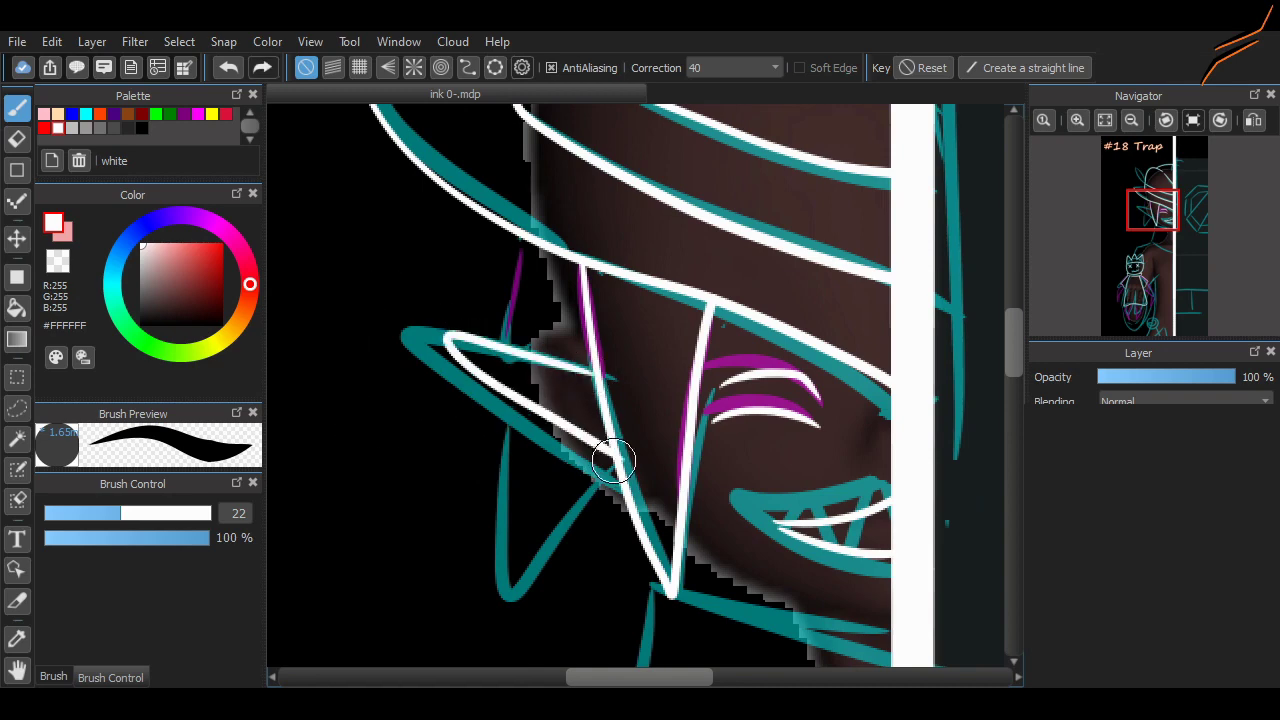
{"action": "key", "text": "ctrl+z"}
{"action": "key", "text": "ctrl+y"}
{"action": "key", "text": "e"}
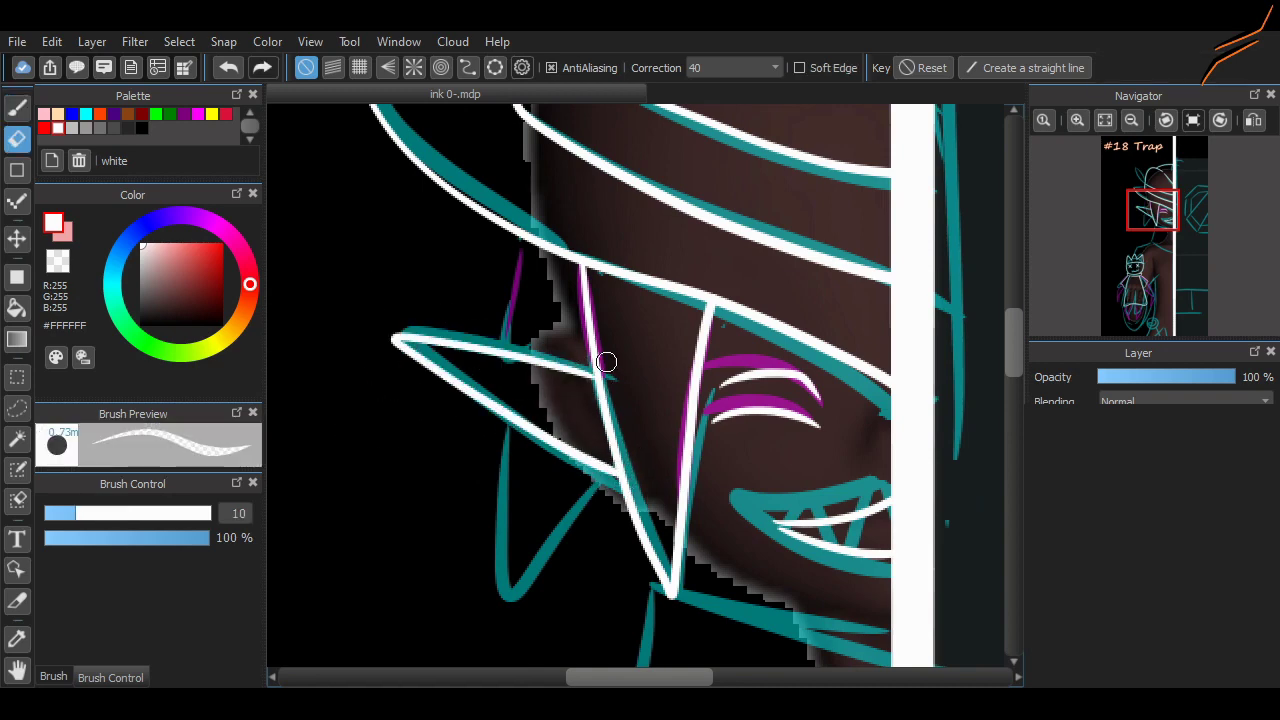
{"action": "mouse_move", "coordinate": [521, 245]}
{"action": "left_mouse_down"}
{"action": "mouse_move", "coordinate": [500, 549]}
{"action": "mouse_move", "coordinate": [612, 496]}
{"action": "left_mouse_up"}
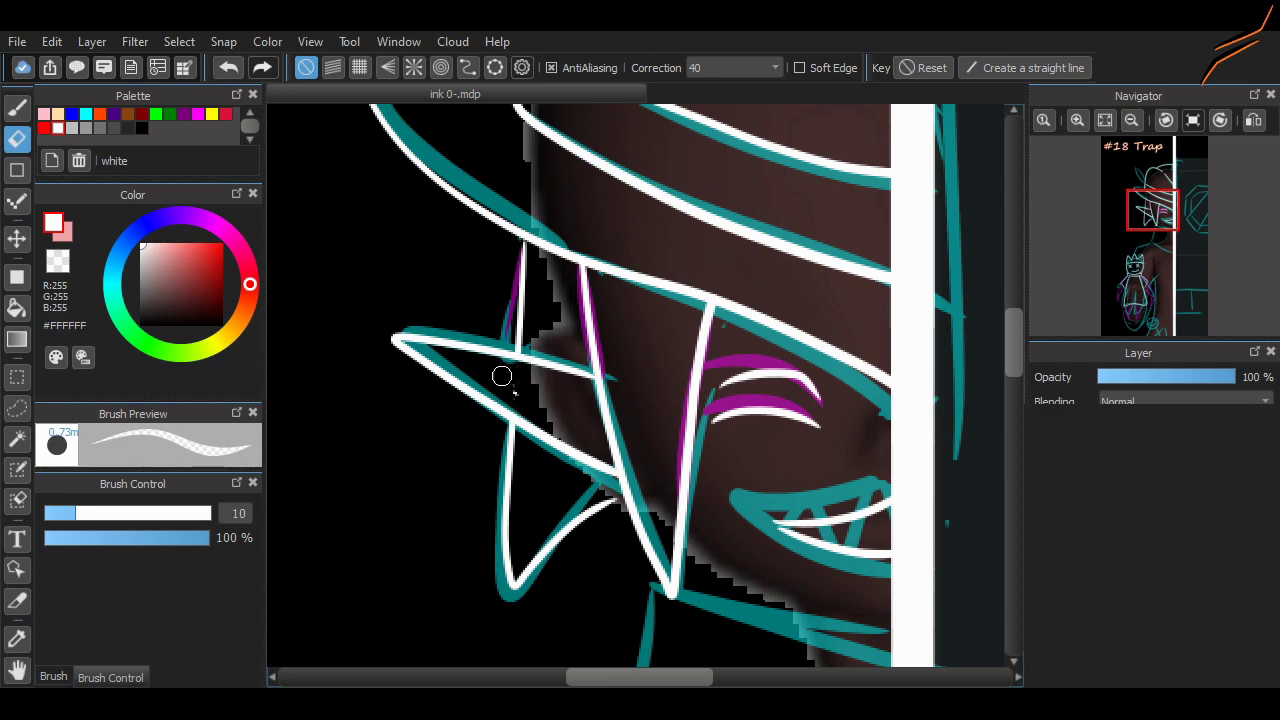
{"action": "key", "text": "b"}
Ink the jawline and the collar's upper edge beneath the chin, joined by a short connecting line
{"action": "scroll", "coordinate": [986, 351], "scroll_direction": "down", "scroll_amount": 5}
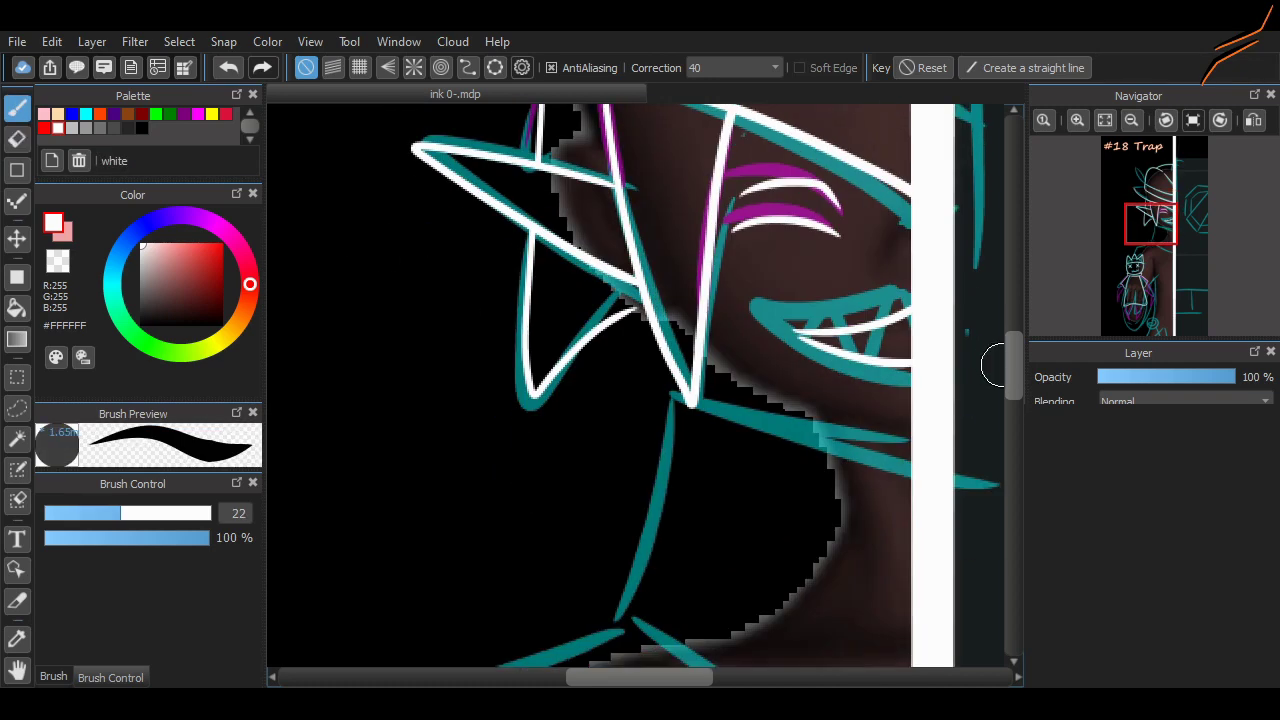
{"action": "mouse_move", "coordinate": [674, 345]}
{"action": "left_mouse_down"}
{"action": "mouse_move", "coordinate": [936, 440]}
{"action": "mouse_move", "coordinate": [912, 450]}
{"action": "left_mouse_up"}
{"action": "key", "text": "ctrl+z"}
{"action": "key", "text": "ctrl+z"}
{"action": "key", "text": "ctrl+z"}
{"action": "left_click_drag", "start_coordinate": [698, 315], "coordinate": [907, 392]}
{"action": "key", "text": "ctrl+z"}
{"action": "left_click_drag", "start_coordinate": [700, 352], "coordinate": [910, 390]}
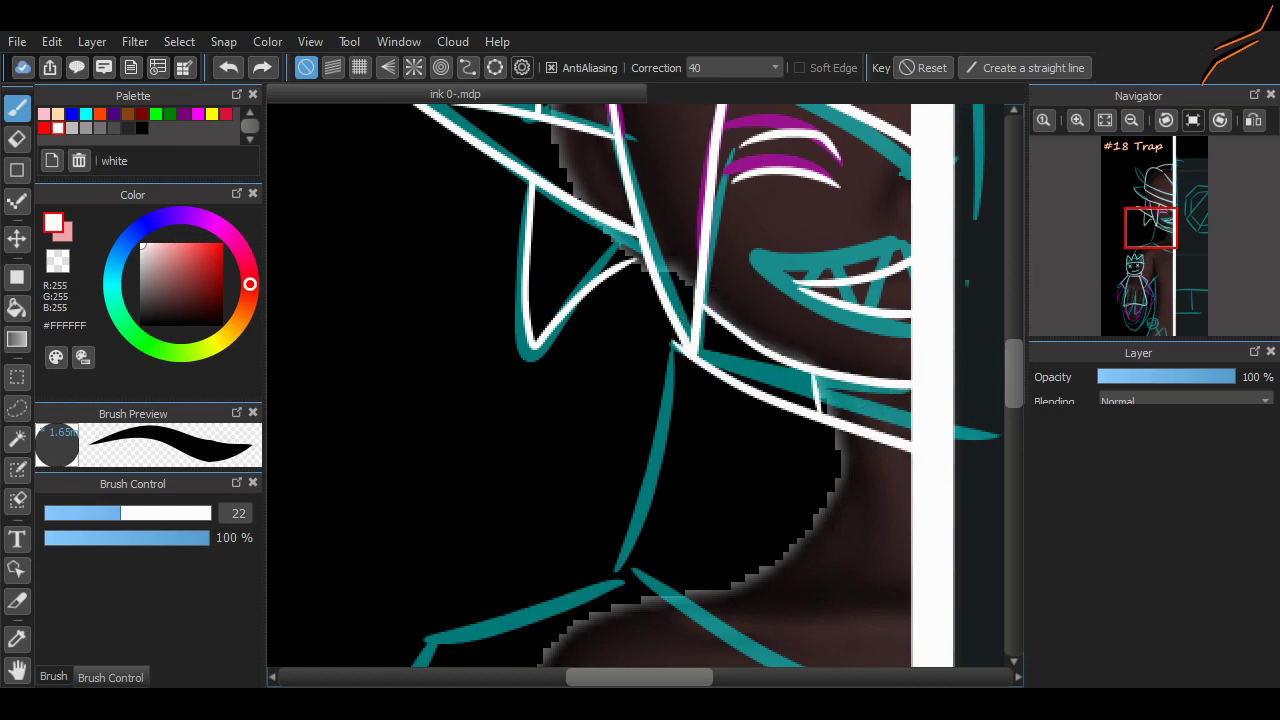
Ink the collar's side and lower edge over the shoulder, and erase the overshoot past the white vertical line
{"action": "scroll", "coordinate": [857, 343], "scroll_direction": "down", "scroll_amount": 5}
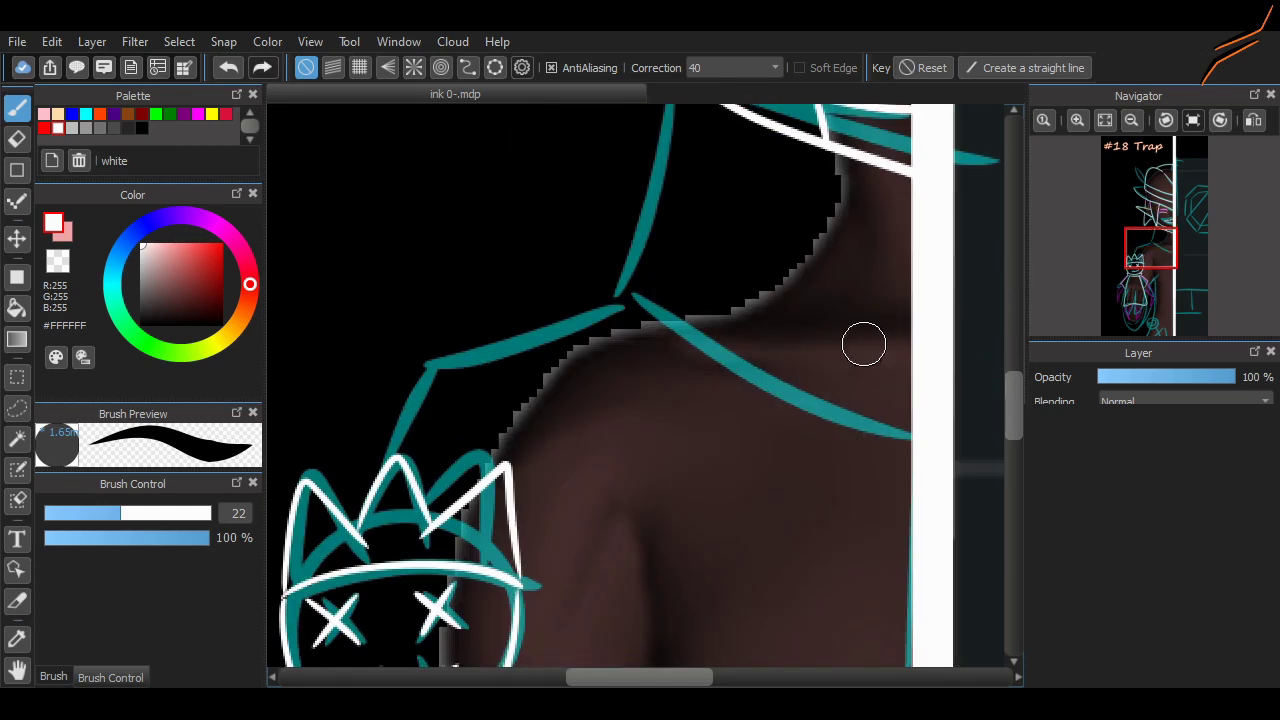
{"action": "left_click_drag", "start_coordinate": [686, 400], "coordinate": [940, 530]}
{"action": "key", "text": "ctrl+z"}
{"action": "left_click_drag", "start_coordinate": [615, 395], "coordinate": [940, 525]}
{"action": "scroll", "coordinate": [940, 520], "scroll_direction": "up", "scroll_amount": 1}
{"action": "left_click_drag", "start_coordinate": [675, 170], "coordinate": [617, 392]}
{"action": "key", "text": "ctrl+z"}
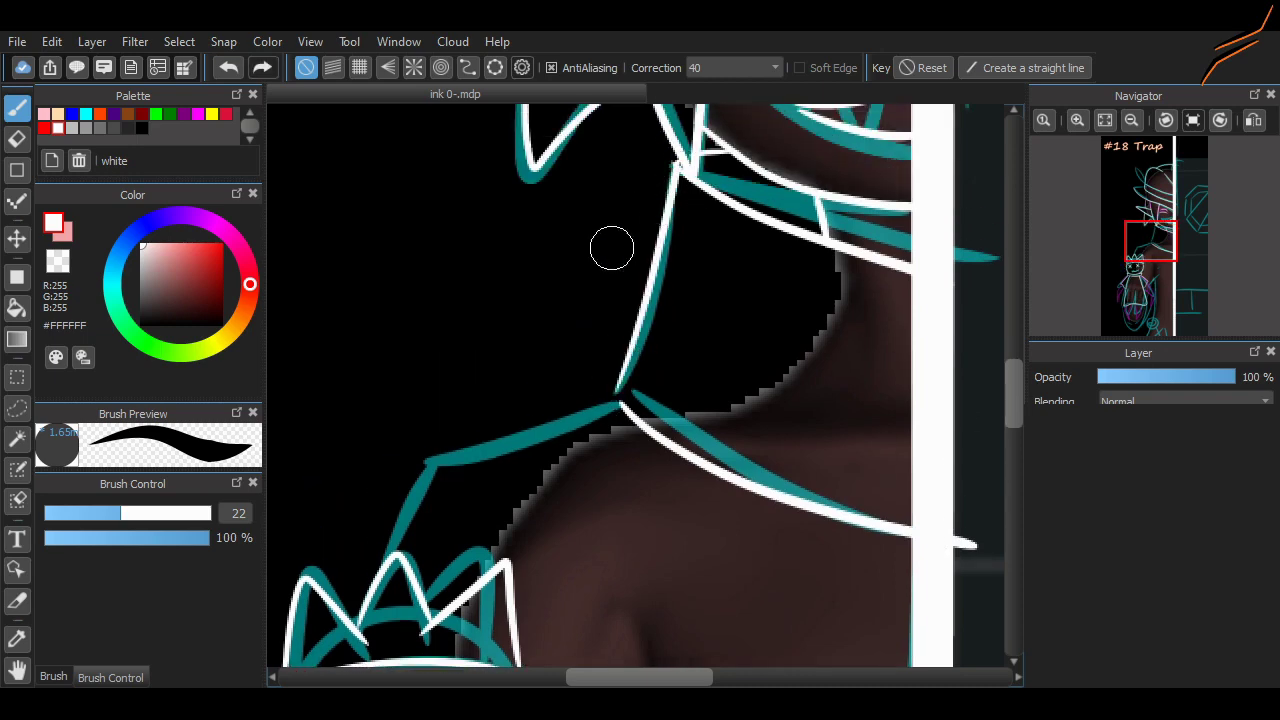
{"action": "key", "text": "e"}
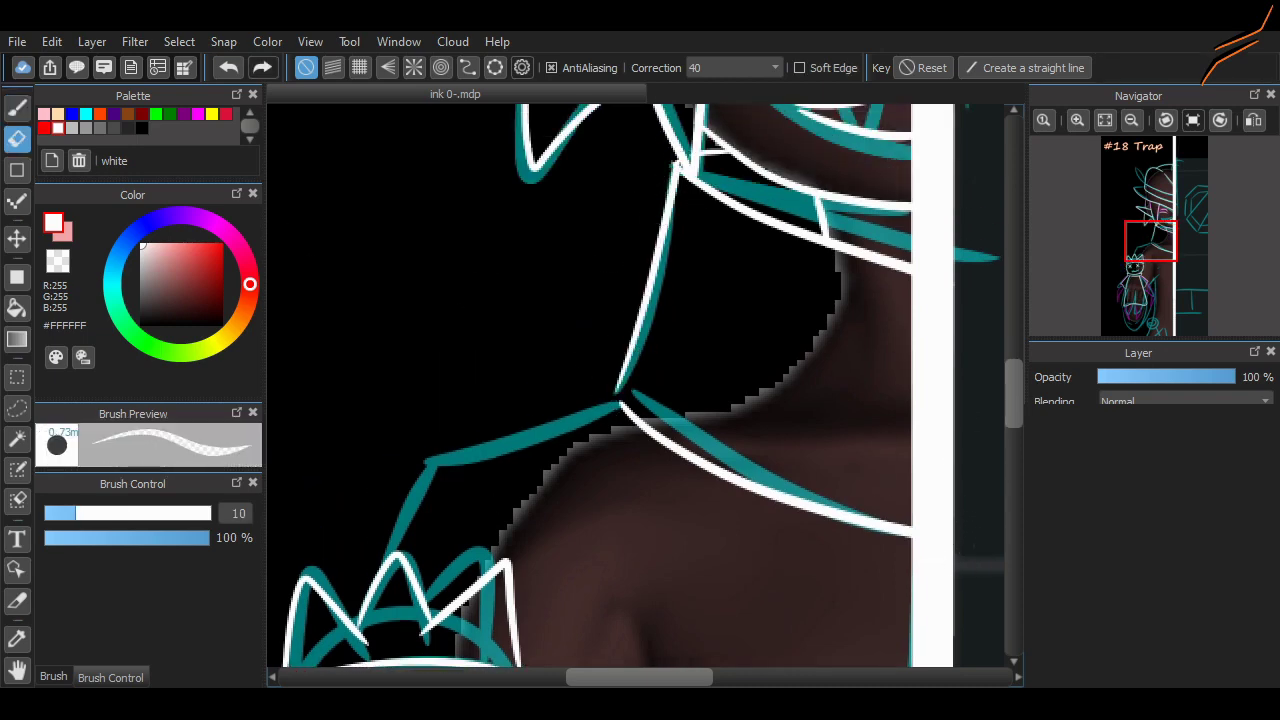
{"action": "key", "text": "b"}
Try inking the long diagonal of the octagonal wall emblem in white
{"action": "scroll", "coordinate": [931, 389], "scroll_direction": "down", "scroll_amount": 5}
{"action": "scroll", "coordinate": [700, 300], "scroll_direction": "up", "scroll_amount": 5}
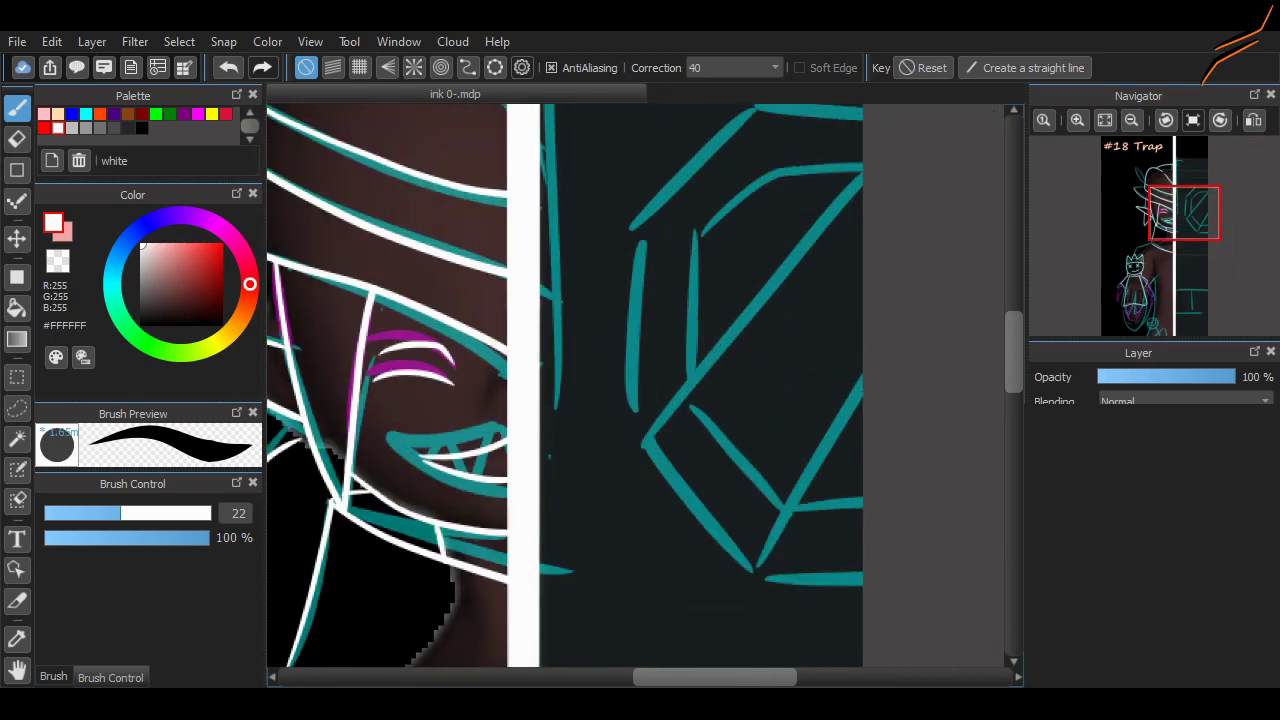
{"action": "mouse_move", "coordinate": [693, 425]}
{"action": "left_mouse_down"}
{"action": "mouse_move", "coordinate": [810, 302]}
{"action": "mouse_move", "coordinate": [864, 212]}
{"action": "left_mouse_up"}
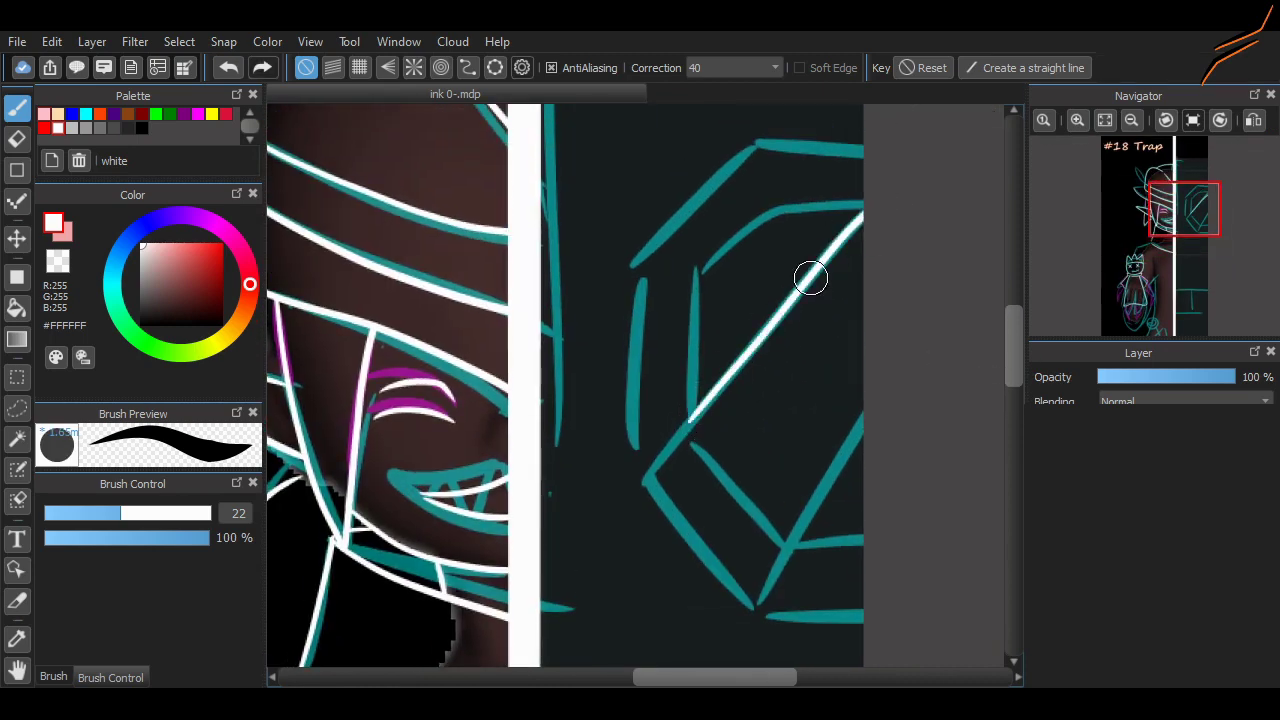
{"action": "key", "text": "ctrl+z"}
{"action": "mouse_move", "coordinate": [696, 418]}
{"action": "left_mouse_down"}
{"action": "mouse_move", "coordinate": [791, 294]}
{"action": "mouse_move", "coordinate": [708, 286]}
{"action": "mouse_move", "coordinate": [712, 267]}
{"action": "mouse_move", "coordinate": [864, 212]}
{"action": "left_mouse_up"}
{"action": "key", "text": "ctrl+z"}
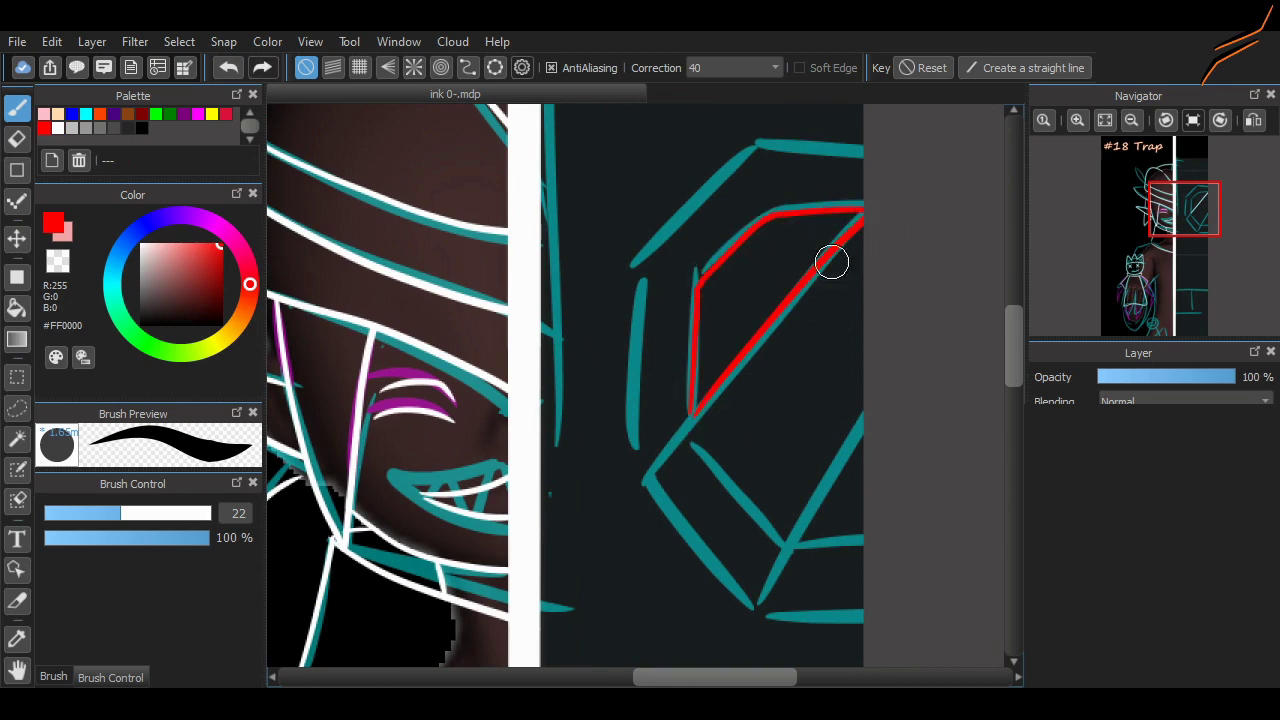
{"action": "left_click", "coordinate": [16, 277]}
{"action": "left_click", "coordinate": [16, 170]}
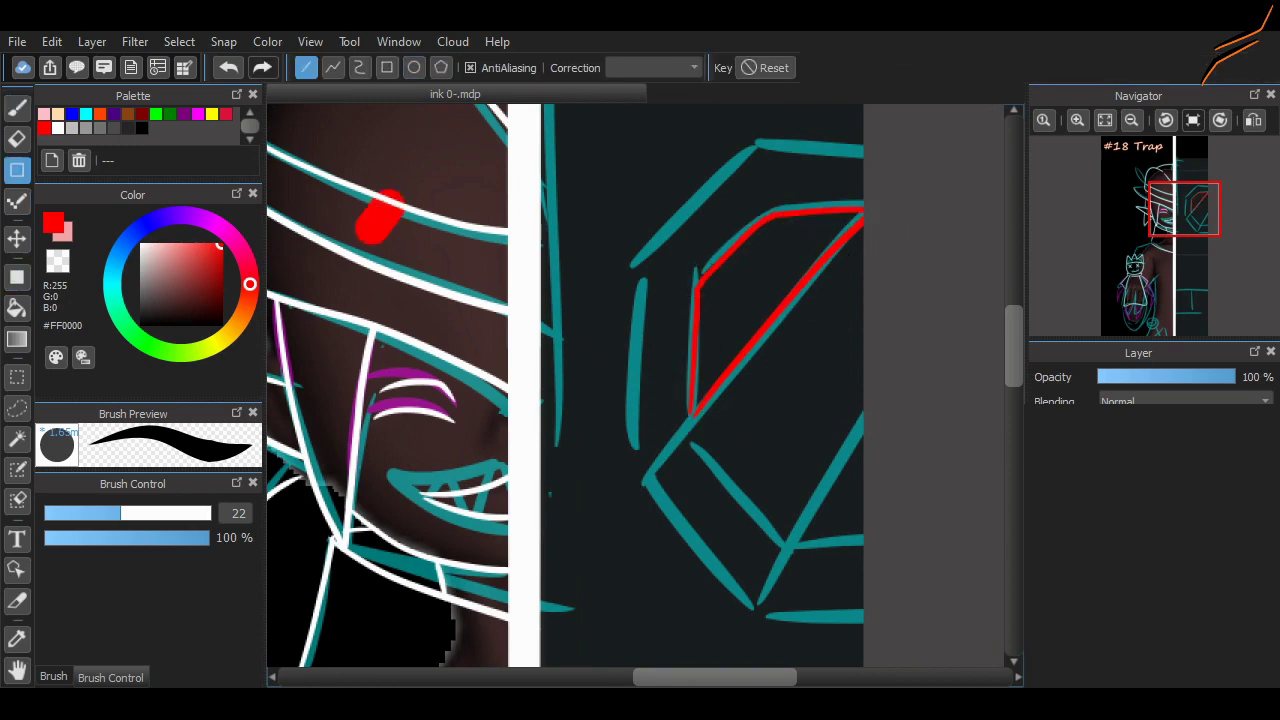
{"action": "left_click", "coordinate": [407, 156]}
{"action": "scroll", "coordinate": [407, 156], "scroll_direction": "down", "scroll_amount": 2}
{"action": "scroll", "coordinate": [525, 250], "scroll_direction": "up", "scroll_amount": 3}
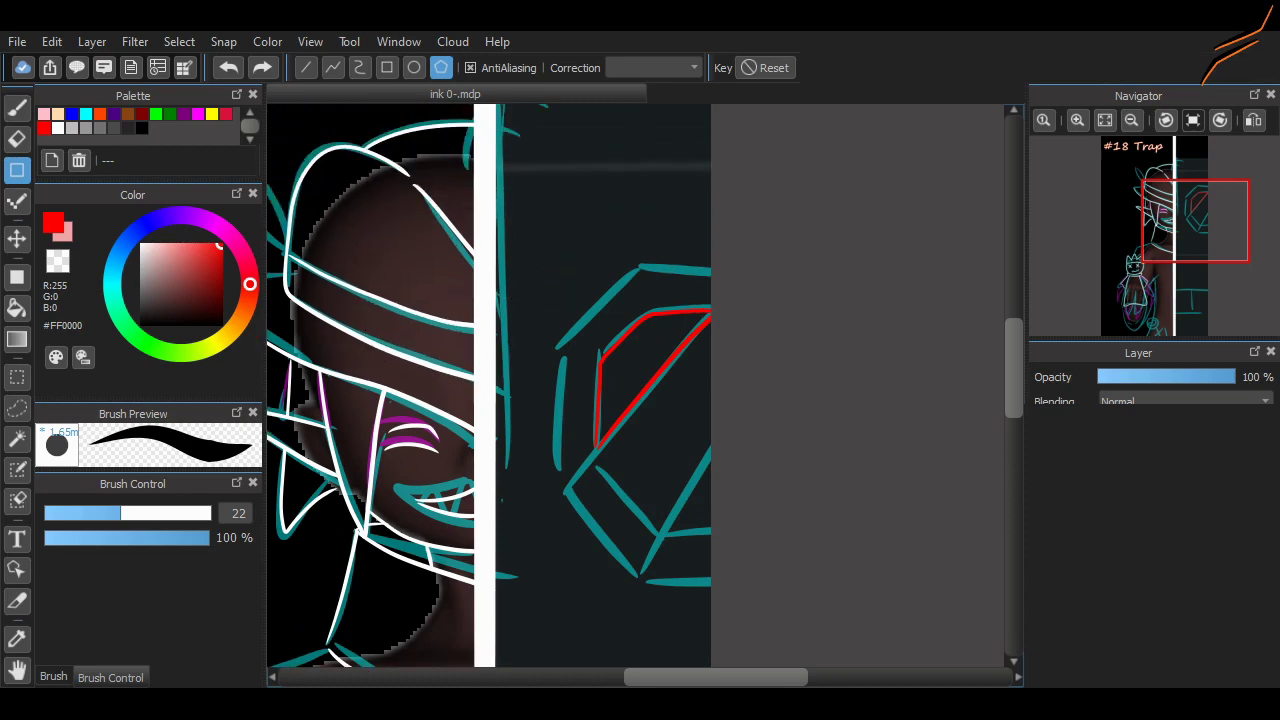
{"action": "key", "text": "ctrl+z"}
Undo the freehand red strokes on the octagonal wall emblem and choose the Pencil brush
{"action": "key", "text": "b"}
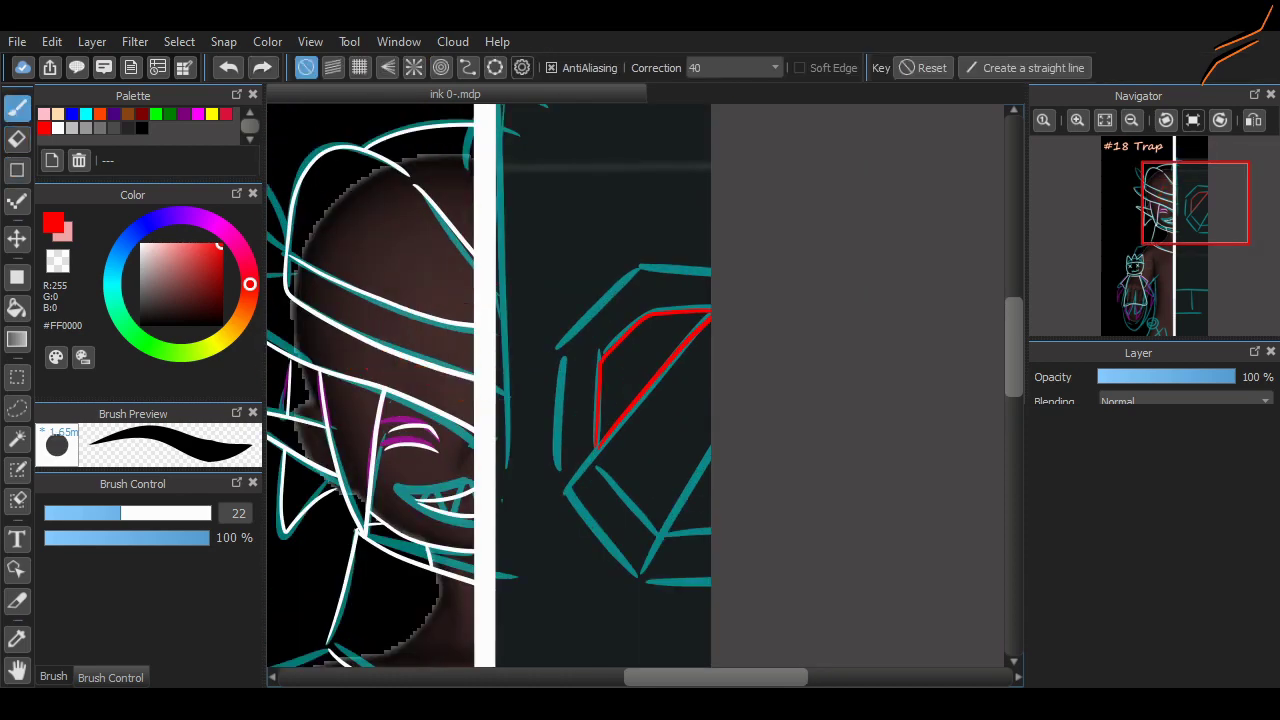
{"action": "key", "text": "ctrl+z"}
{"action": "left_click", "coordinate": [108, 505]}
{"action": "left_click_drag", "start_coordinate": [563, 309], "coordinate": [617, 349]}
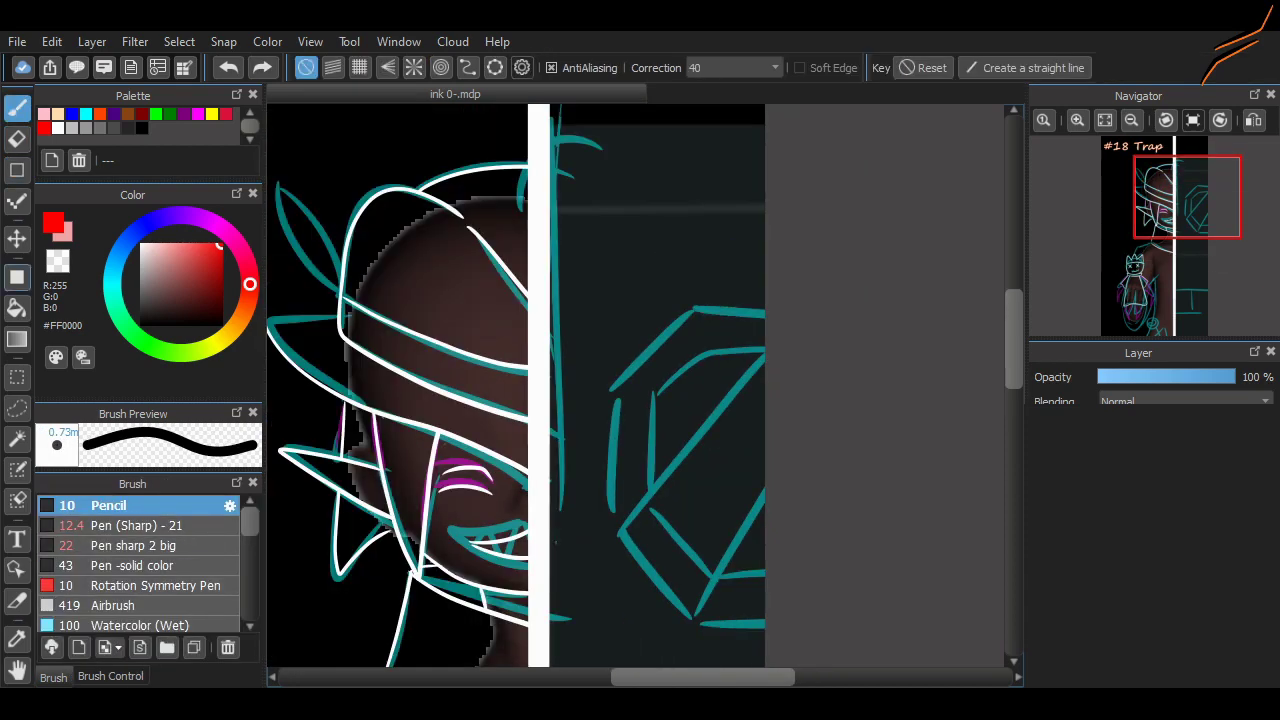
{"action": "key", "text": "u"}
{"action": "scroll", "coordinate": [785, 359], "scroll_direction": "up", "scroll_amount": 2}
{"action": "double_click", "coordinate": [656, 420]}
{"action": "key", "text": "ctrl+z"}
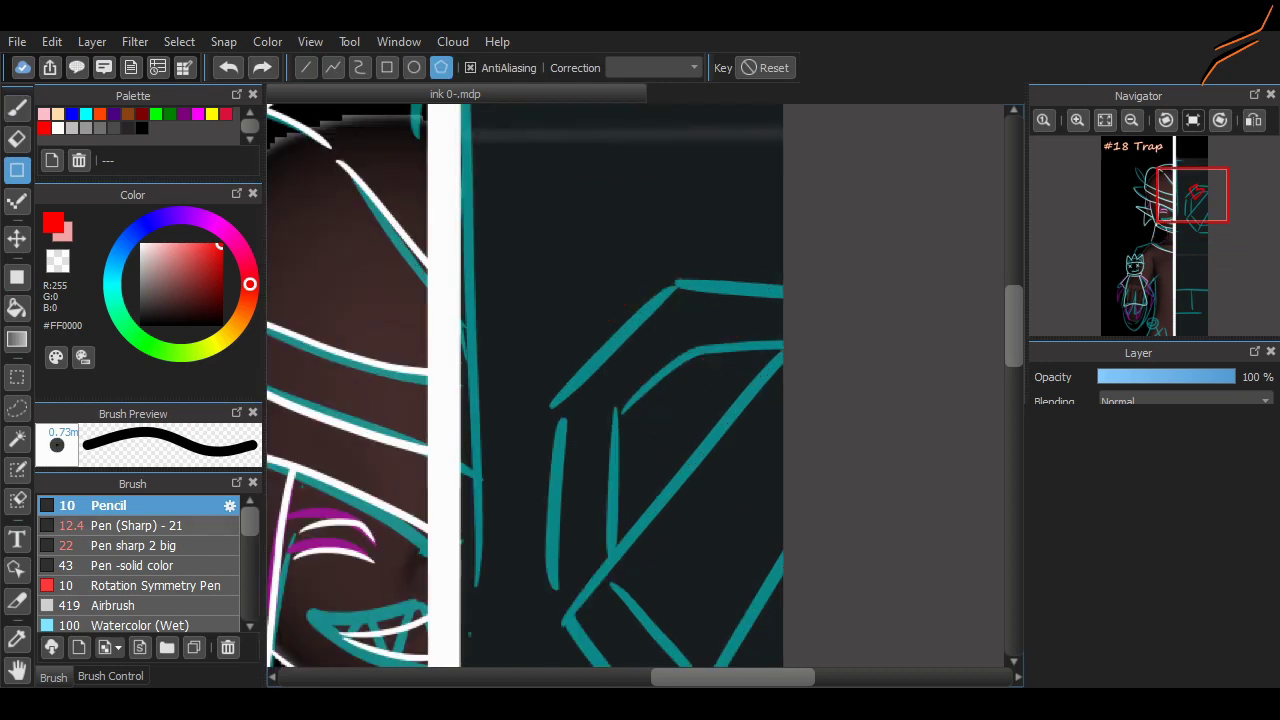
Try outlining the octagonal wall emblem and its inner segments as red polygons with the 7.6 Pencil
{"action": "left_click", "coordinate": [557, 405]}
{"action": "scroll", "coordinate": [557, 405], "scroll_direction": "down", "scroll_amount": 2}
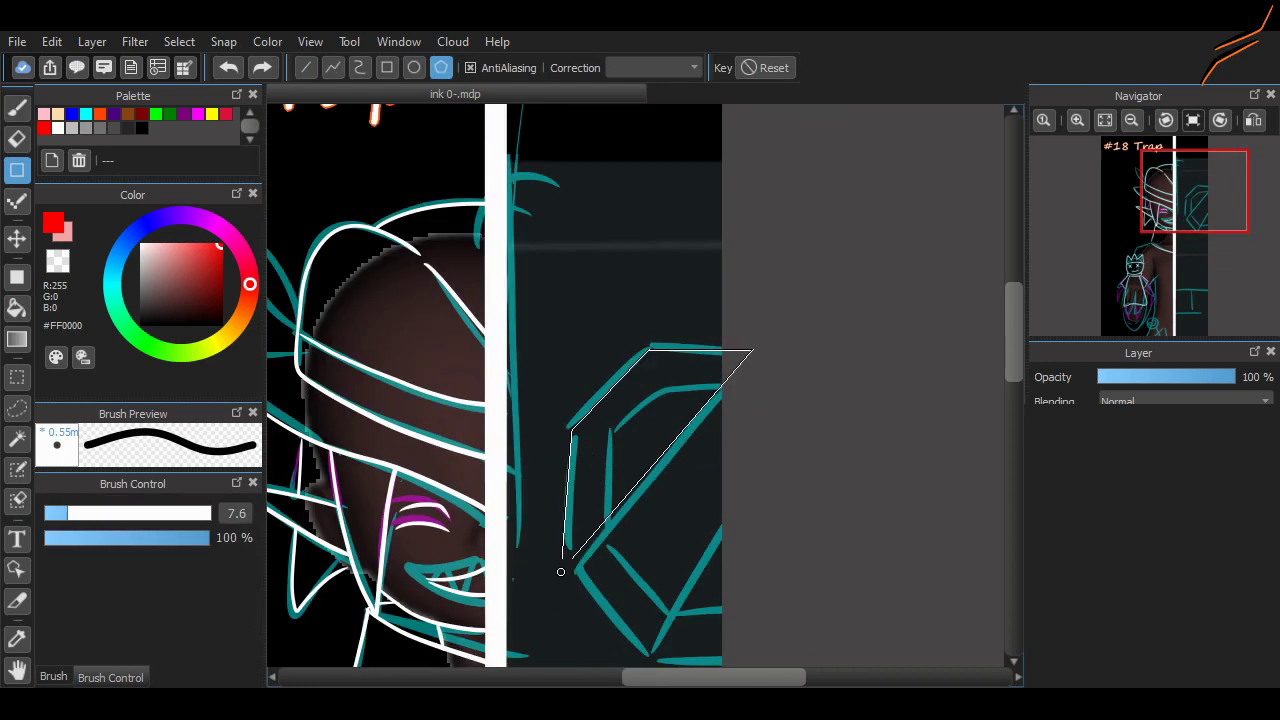
{"action": "left_click", "coordinate": [565, 555]}
{"action": "scroll", "coordinate": [565, 555], "scroll_direction": "down", "scroll_amount": 3}
{"action": "left_click", "coordinate": [650, 410]}
{"action": "left_click", "coordinate": [743, 415]}
{"action": "left_click", "coordinate": [737, 363]}
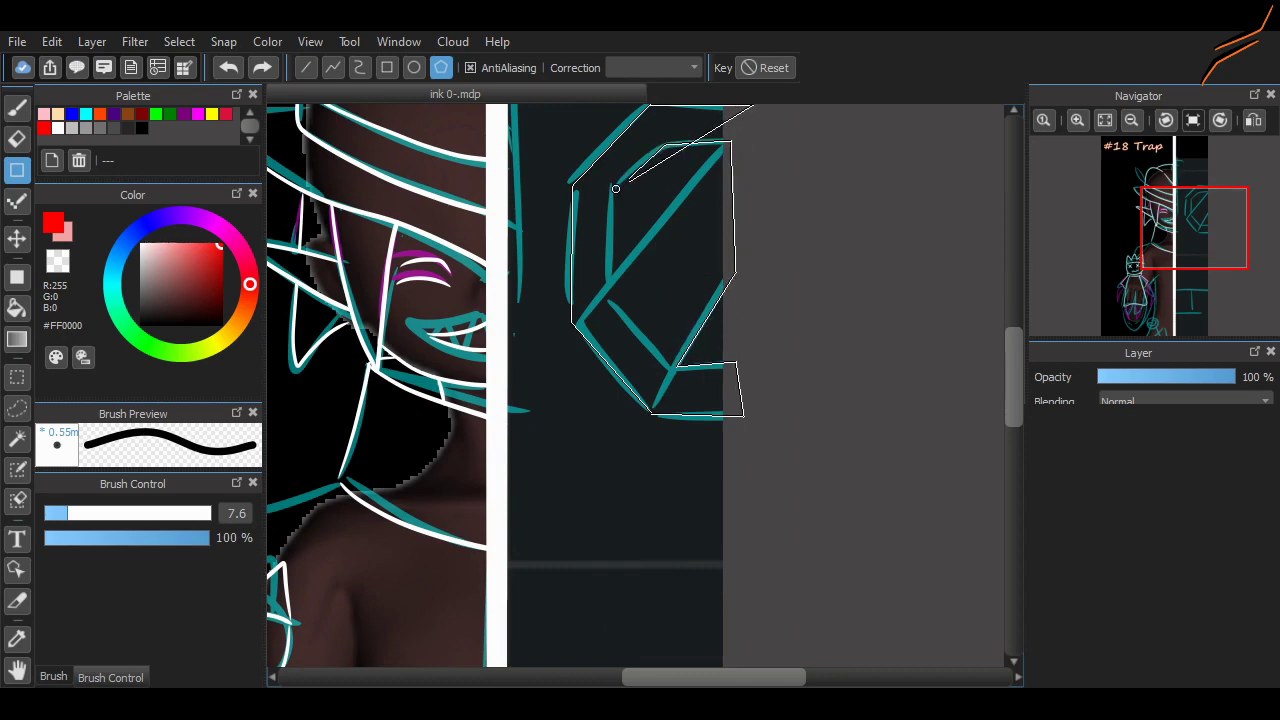
{"action": "double_click", "coordinate": [740, 119]}
{"action": "scroll", "coordinate": [894, 306], "scroll_direction": "up", "scroll_amount": 2}
{"action": "scroll", "coordinate": [794, 289], "scroll_direction": "down", "scroll_amount": 2}
{"action": "scroll", "coordinate": [813, 525], "scroll_direction": "up", "scroll_amount": 2}
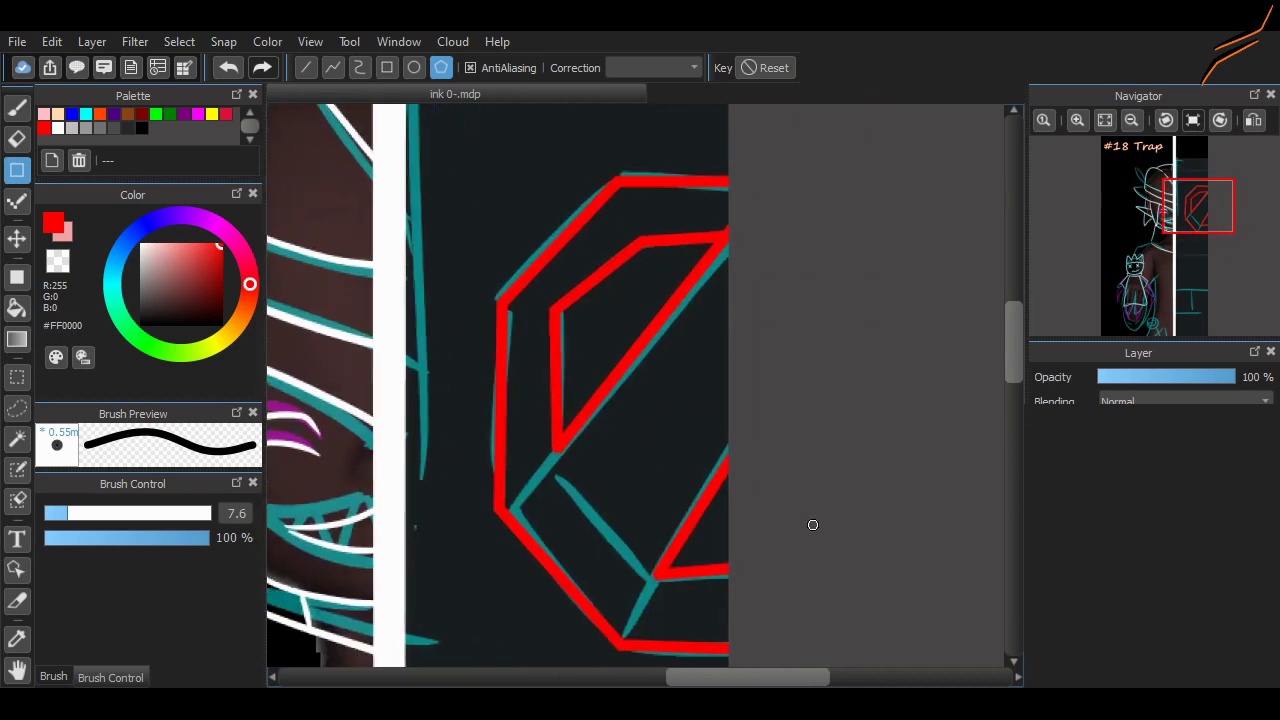
{"action": "scroll", "coordinate": [813, 525], "scroll_direction": "down", "scroll_amount": 1}
{"action": "key", "text": "ctrl+z"}
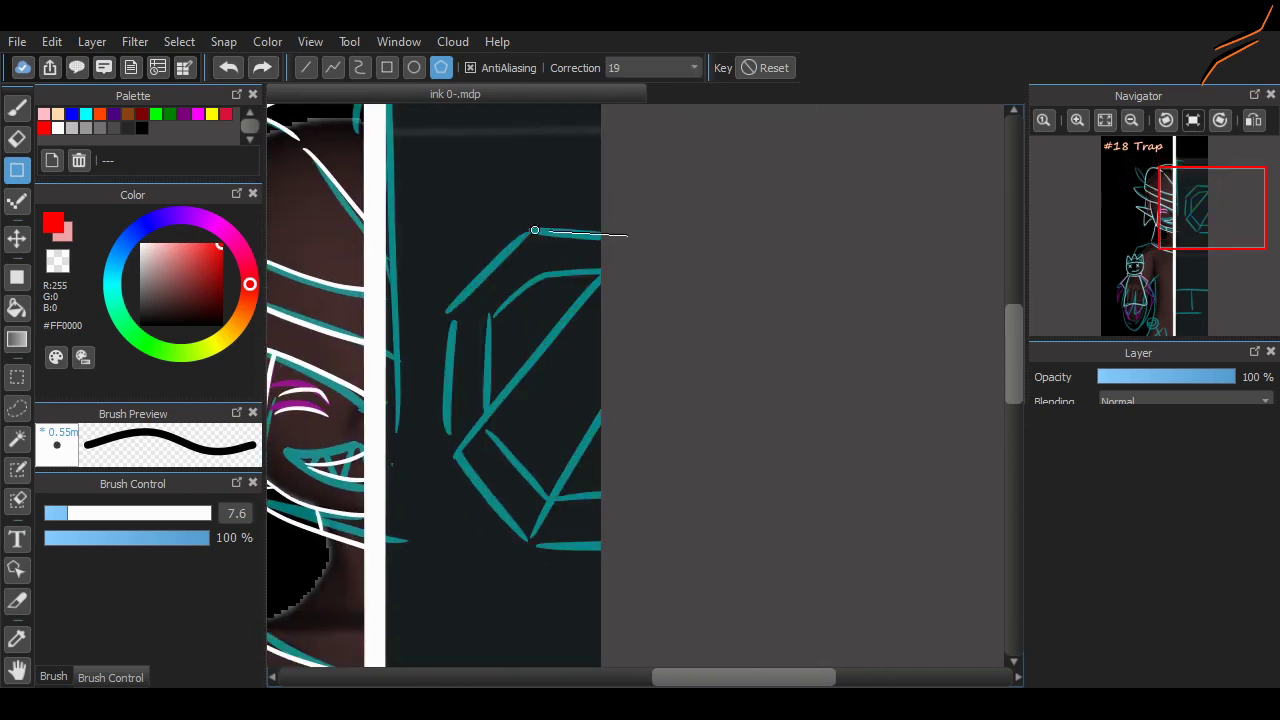
Draw the wall emblem's outer octagon as a red polygon over the sketch, running past the canvas edge
{"action": "left_click", "coordinate": [446, 451]}
{"action": "left_click", "coordinate": [527, 537]}
{"action": "double_click", "coordinate": [663, 543]}
{"action": "scroll", "coordinate": [500, 335], "scroll_direction": "up", "scroll_amount": 1}
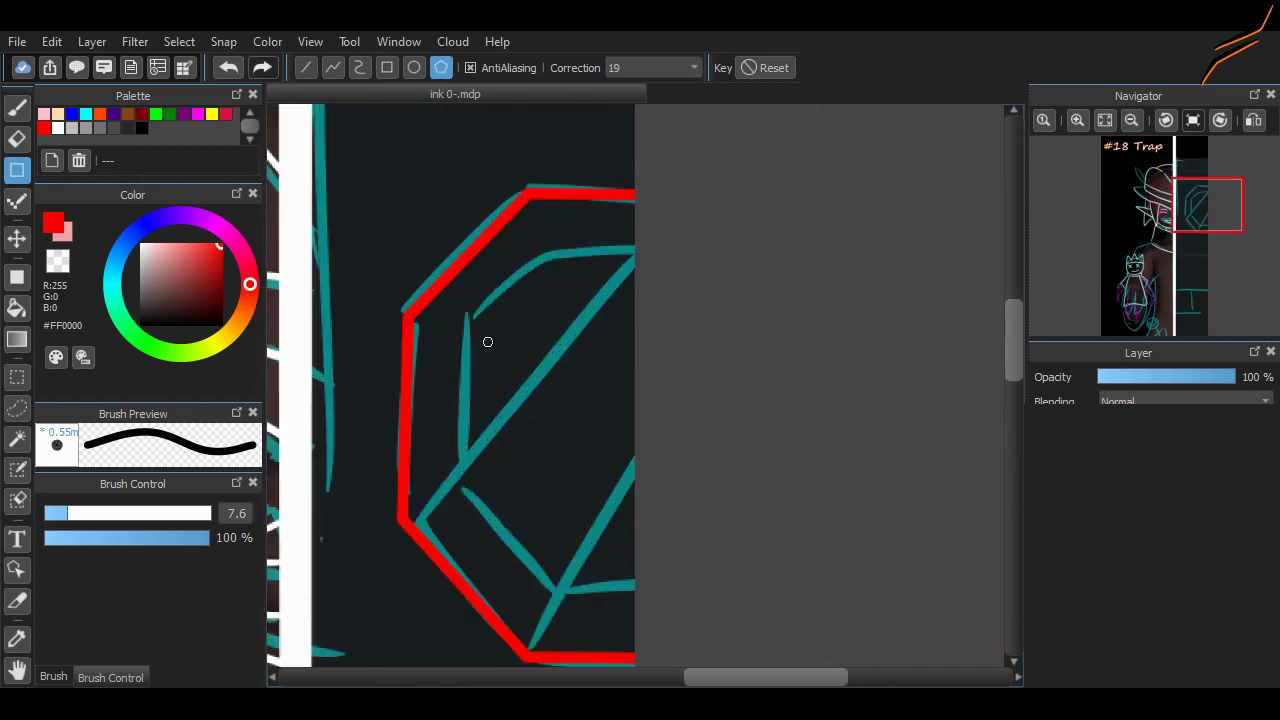
Draw the emblem's inner segments as a red polygon, with the upper segment closed by the long diagonal
{"action": "left_click", "coordinate": [467, 316]}
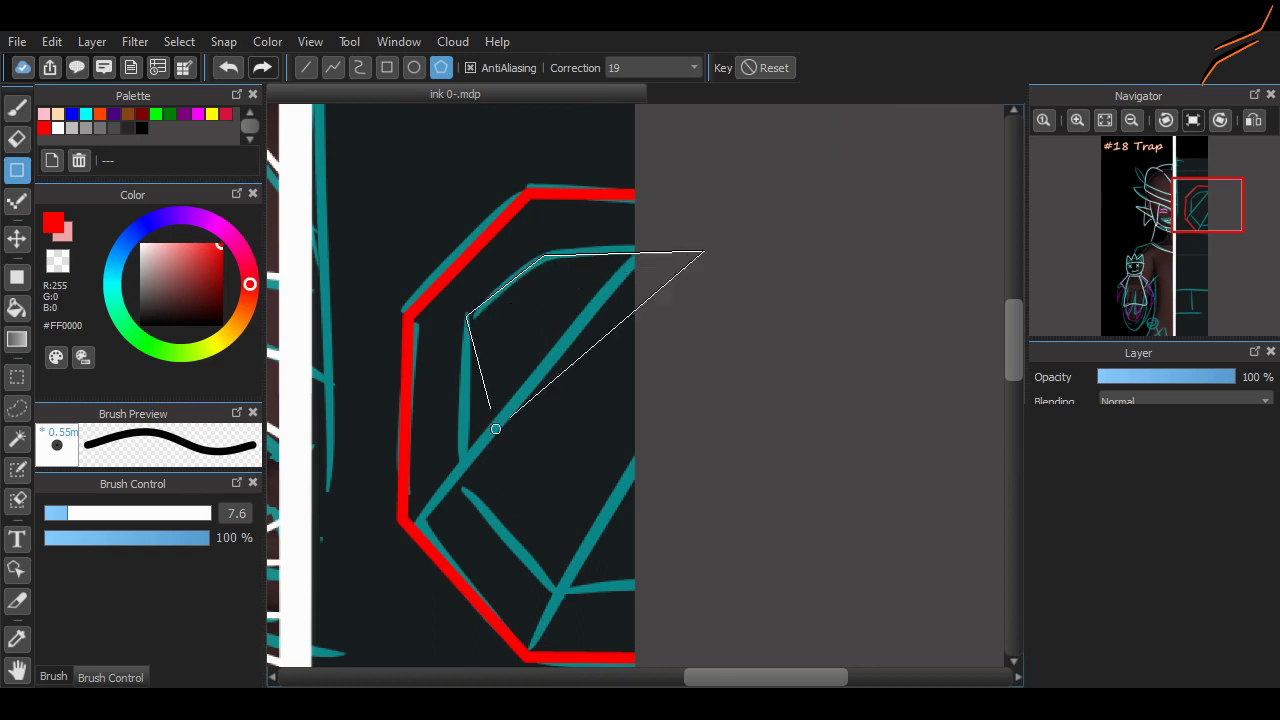
{"action": "left_click", "coordinate": [460, 492]}
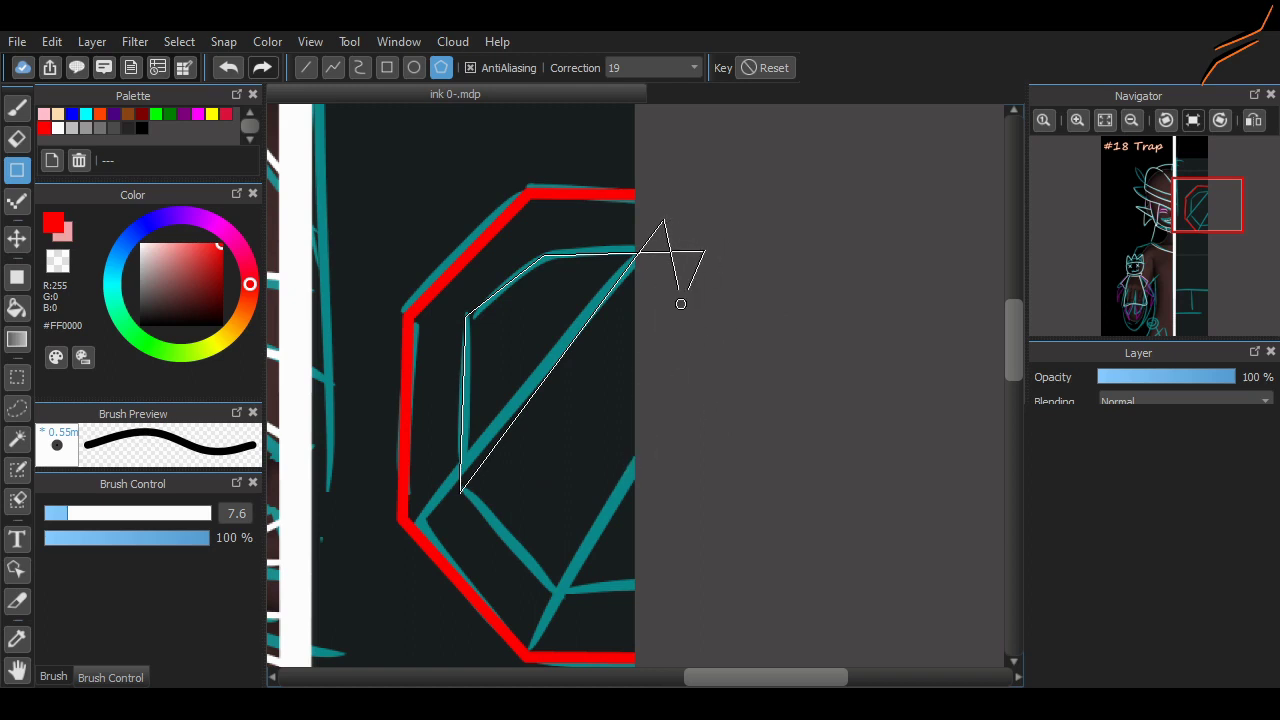
{"action": "double_click", "coordinate": [680, 588]}
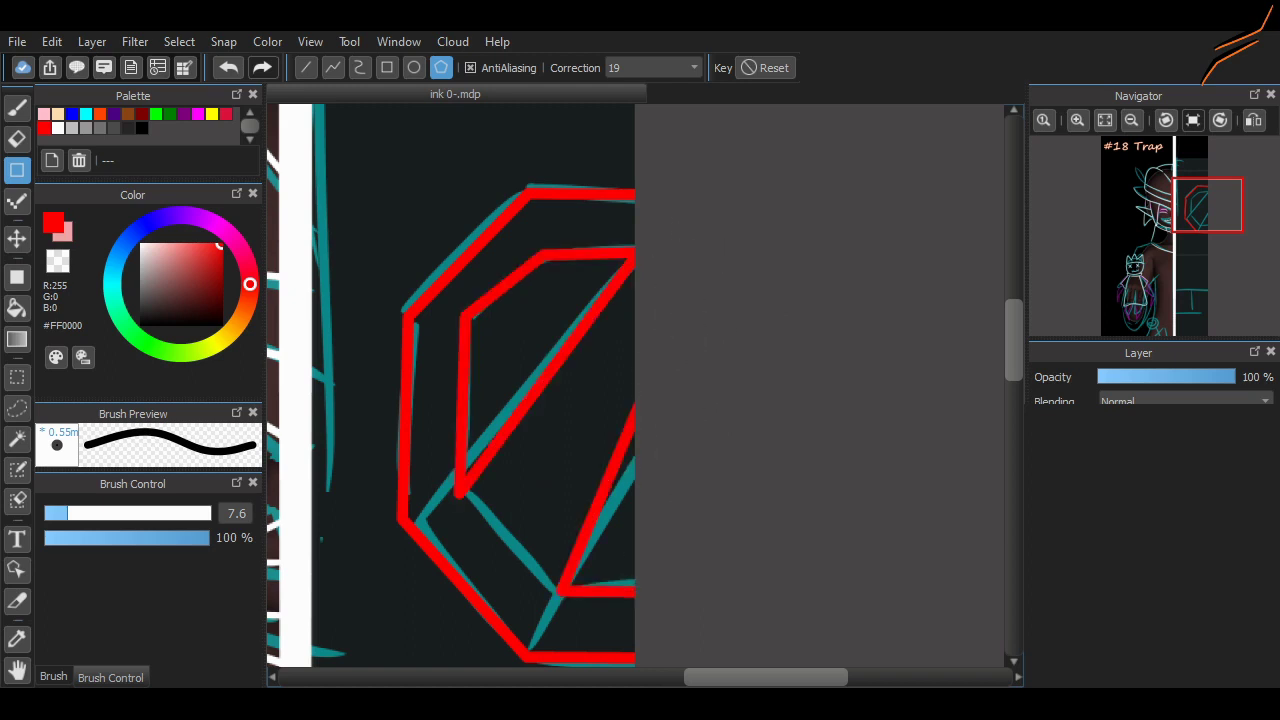
{"action": "scroll", "coordinate": [993, 335], "scroll_direction": "down", "scroll_amount": 2}
{"action": "scroll", "coordinate": [993, 335], "scroll_direction": "up", "scroll_amount": 2}
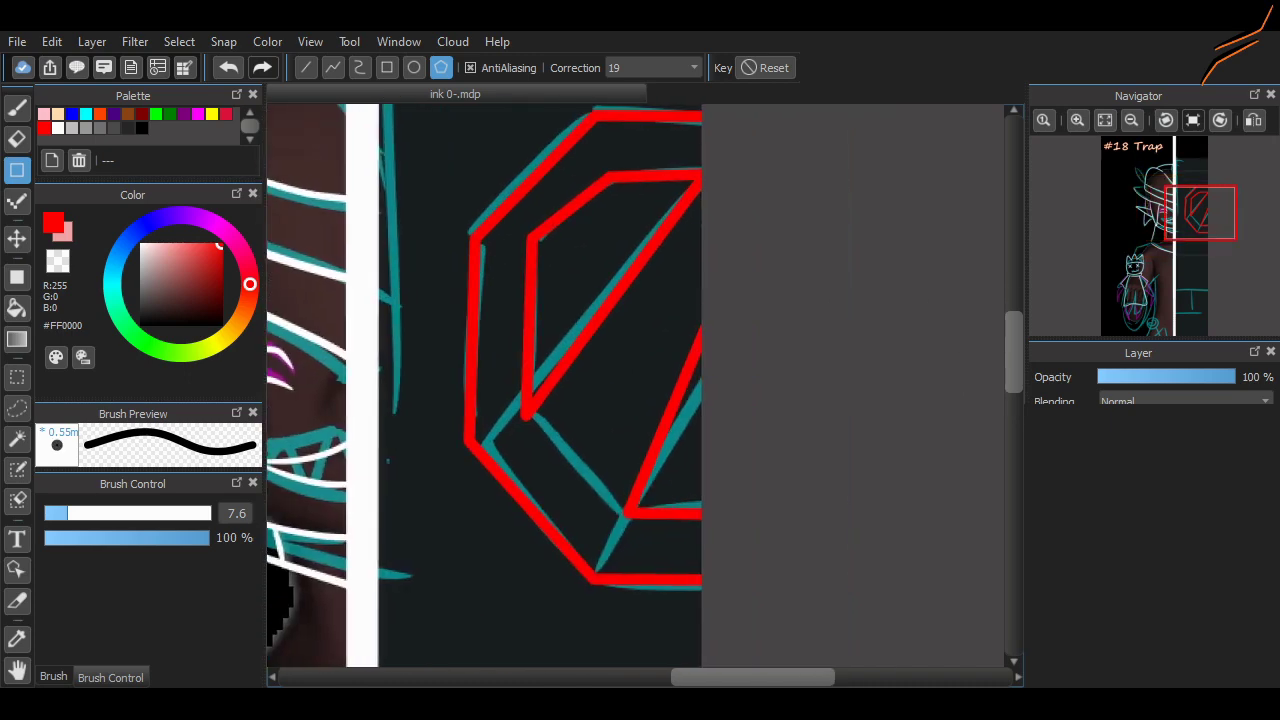
Select and delete the lower inner segment of the red emblem, leaving the upper one
{"action": "key", "text": "l"}
{"action": "mouse_move", "coordinate": [584, 392]}
{"action": "left_mouse_down"}
{"action": "mouse_move", "coordinate": [690, 288]}
{"action": "mouse_move", "coordinate": [588, 400]}
{"action": "left_mouse_up"}
{"action": "key", "text": "Delete"}
{"action": "key", "text": "ctrl+d"}
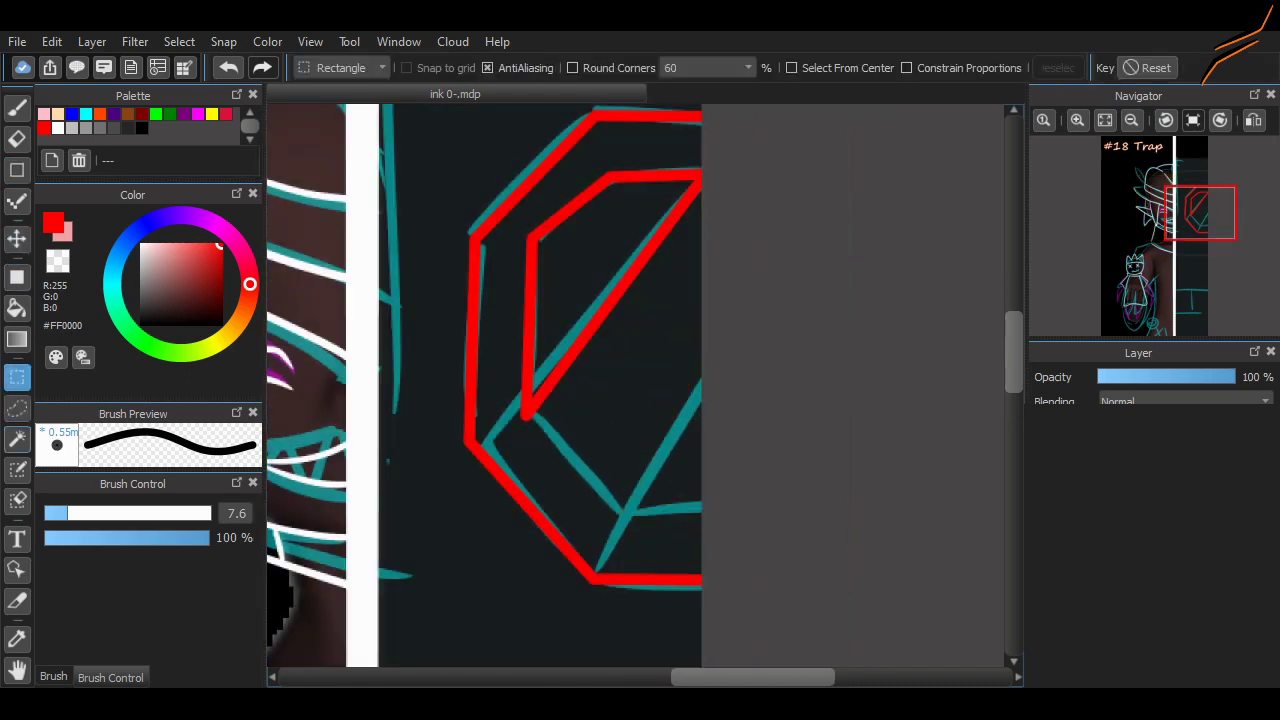
Duplicate the emblem's upper inner segment by selecting and transforming it, and place the flipped copy as the lower segment
{"action": "left_click_drag", "start_coordinate": [505, 405], "coordinate": [510, 425]}
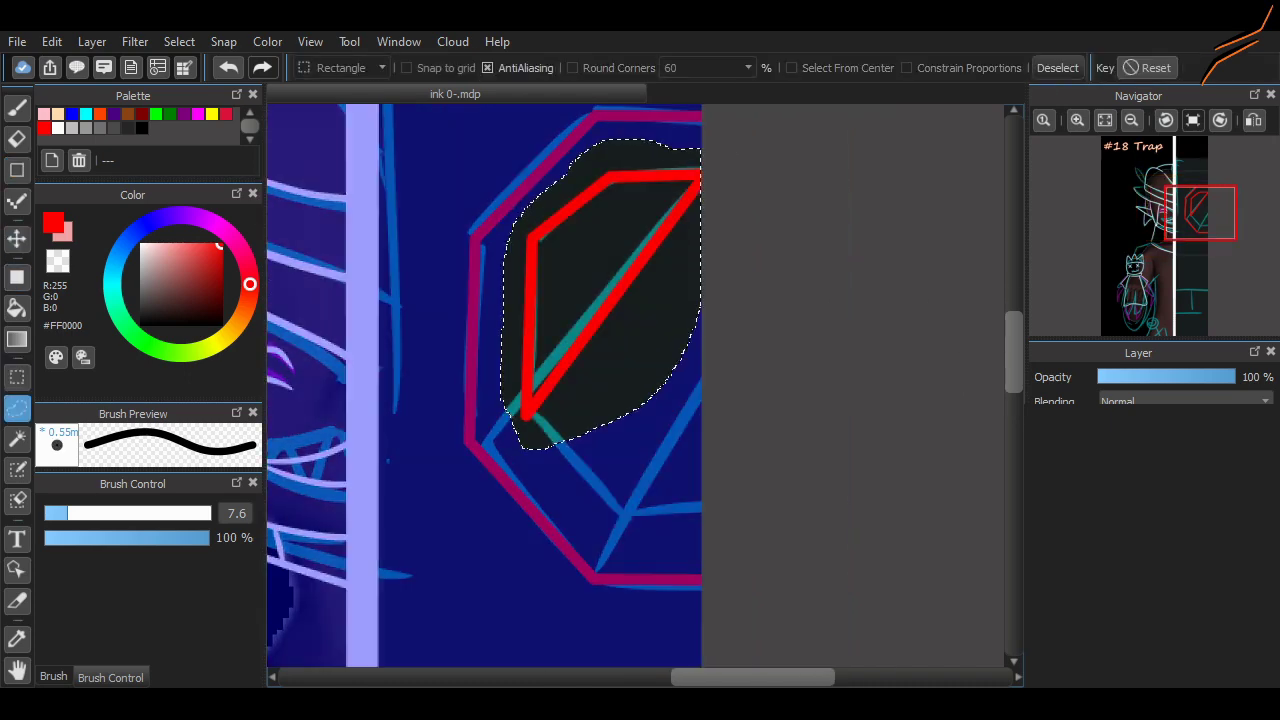
{"action": "key", "text": "ctrl+t"}
{"action": "left_click_drag", "start_coordinate": [600, 300], "coordinate": [714, 376]}
{"action": "mouse_move", "coordinate": [880, 400]}
{"action": "left_mouse_down"}
{"action": "mouse_move", "coordinate": [740, 560]}
{"action": "mouse_move", "coordinate": [560, 340]}
{"action": "left_mouse_up"}
{"action": "left_click", "coordinate": [627, 636]}
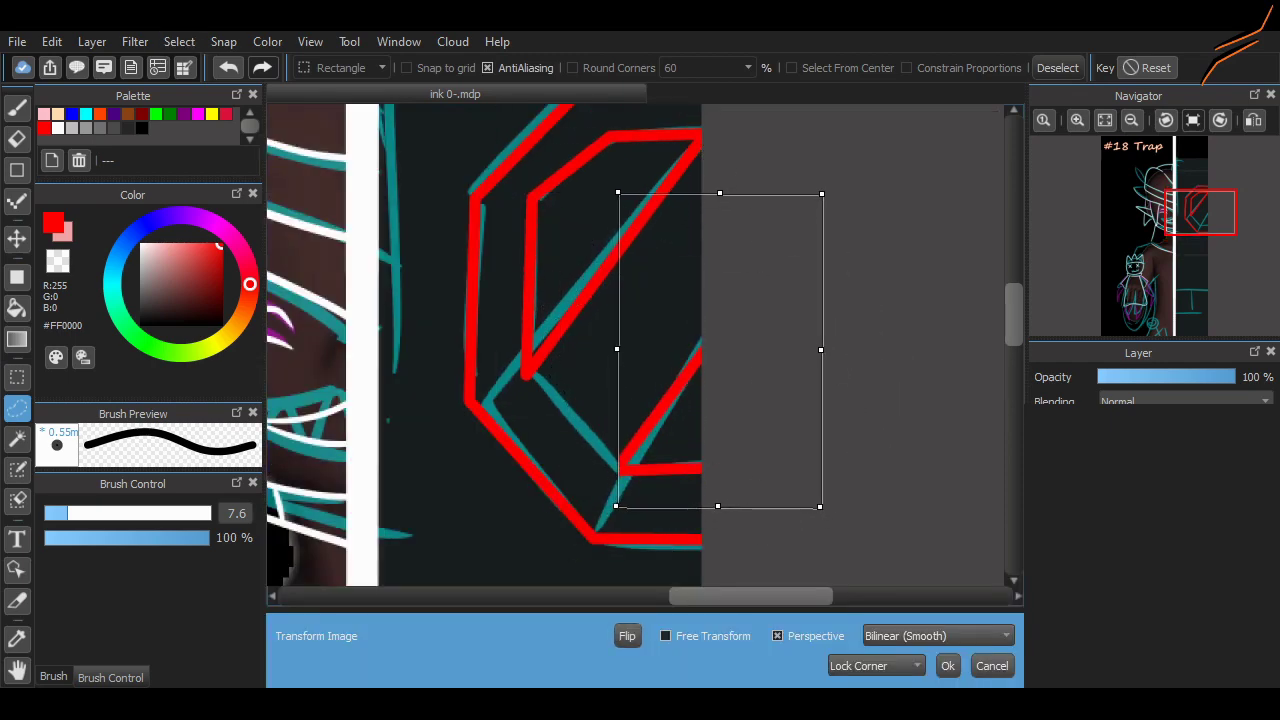
{"action": "left_click", "coordinate": [948, 666]}
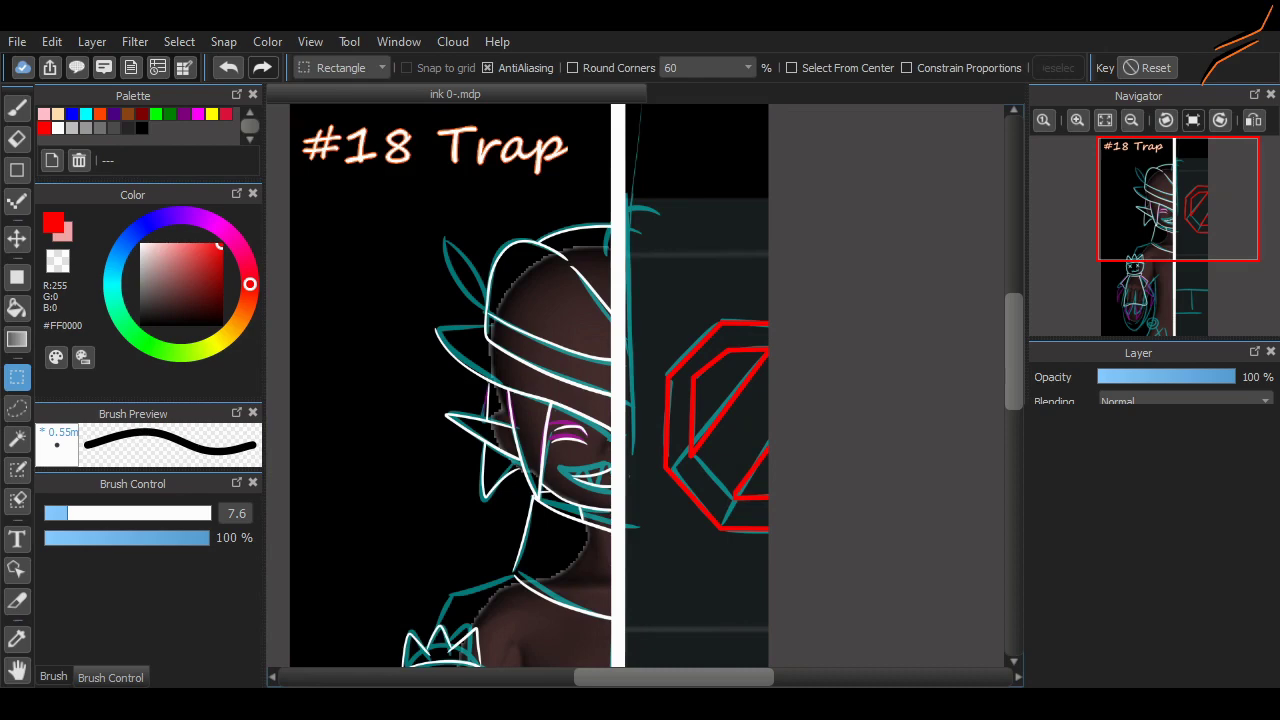
Ink the pointed shape and the short stem below the spiral at the canvas bottom in white with Pen sharp 2 big
{"action": "scroll", "coordinate": [530, 385], "scroll_direction": "down", "scroll_amount": 5}
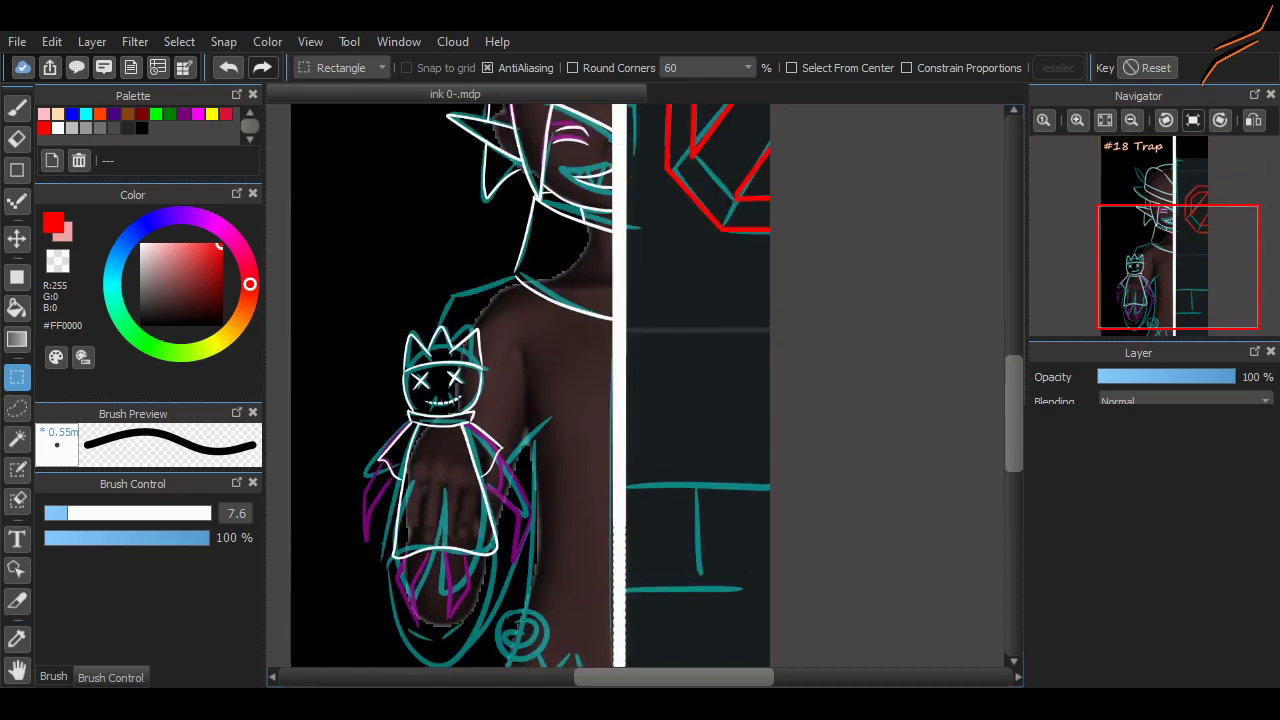
{"action": "left_click", "coordinate": [58, 128]}
{"action": "key", "text": "b"}
{"action": "left_click", "coordinate": [53, 677]}
{"action": "scroll", "coordinate": [569, 606], "scroll_direction": "up", "scroll_amount": 3}
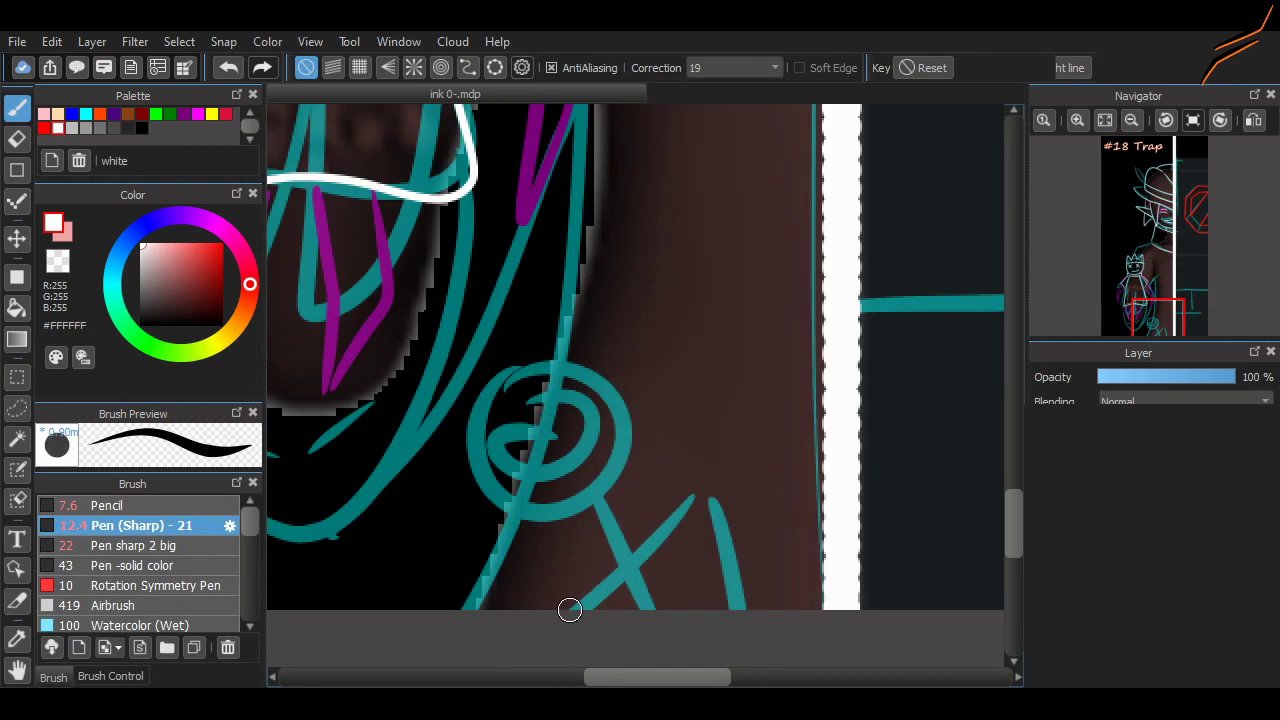
{"action": "mouse_move", "coordinate": [692, 483]}
{"action": "left_mouse_down"}
{"action": "mouse_move", "coordinate": [546, 640]}
{"action": "mouse_move", "coordinate": [705, 488]}
{"action": "mouse_move", "coordinate": [740, 606]}
{"action": "left_mouse_up"}
{"action": "key", "text": "ctrl+z"}
{"action": "key", "text": "Down"}
{"action": "key", "text": "Down"}
{"action": "key", "text": "Up"}
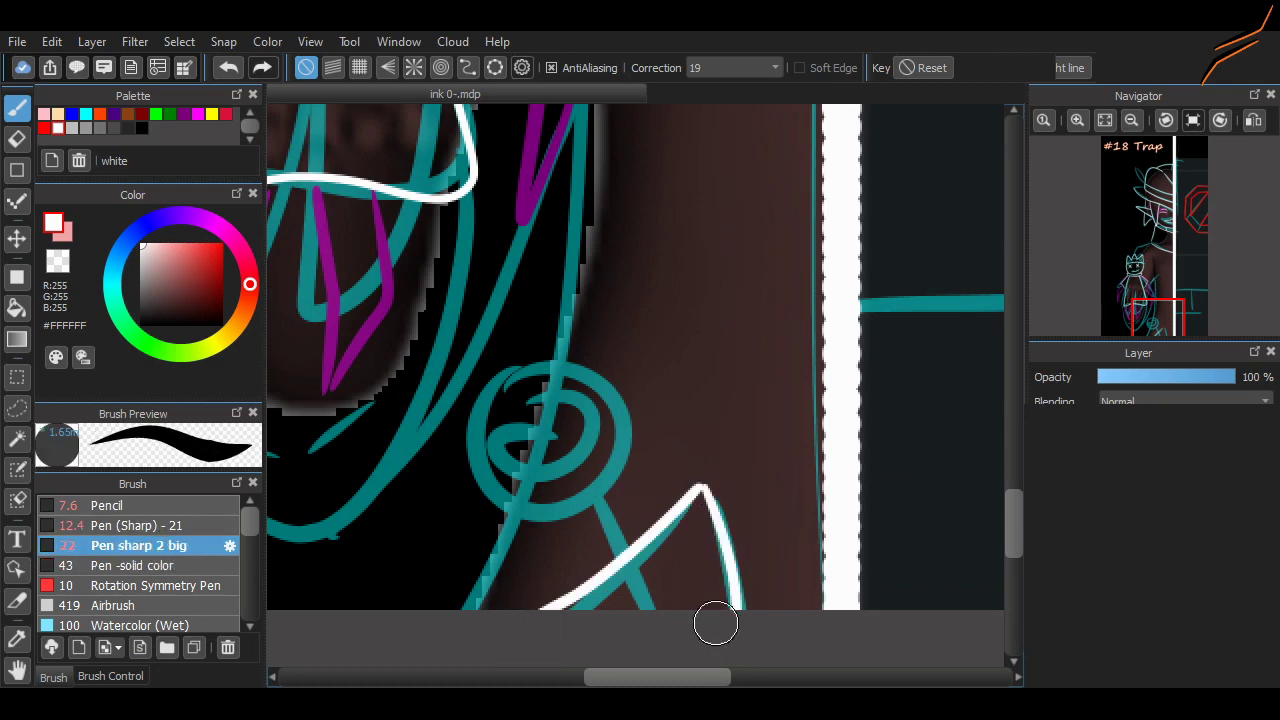
{"action": "left_click_drag", "start_coordinate": [586, 502], "coordinate": [624, 551]}
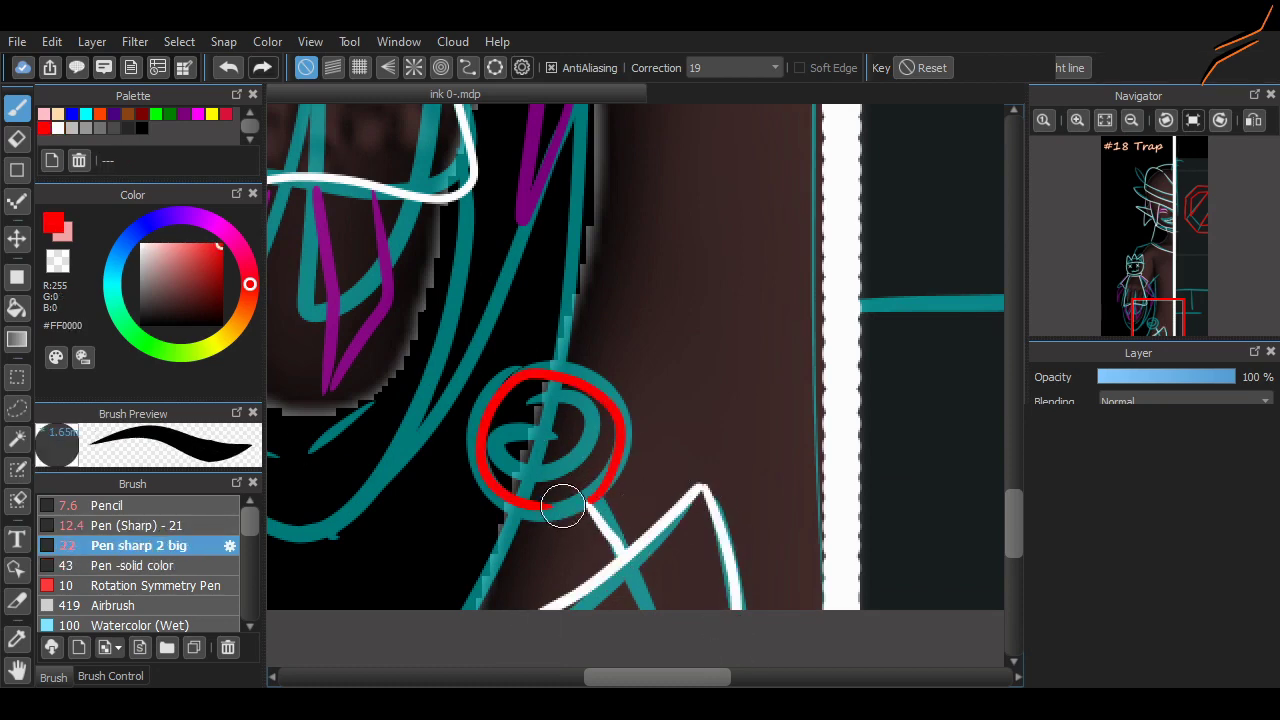
Ink zigzag teeth in red inside the character's grin and erase the parts overshooting the lower lip
{"action": "scroll", "coordinate": [813, 277], "scroll_direction": "down", "scroll_amount": 6}
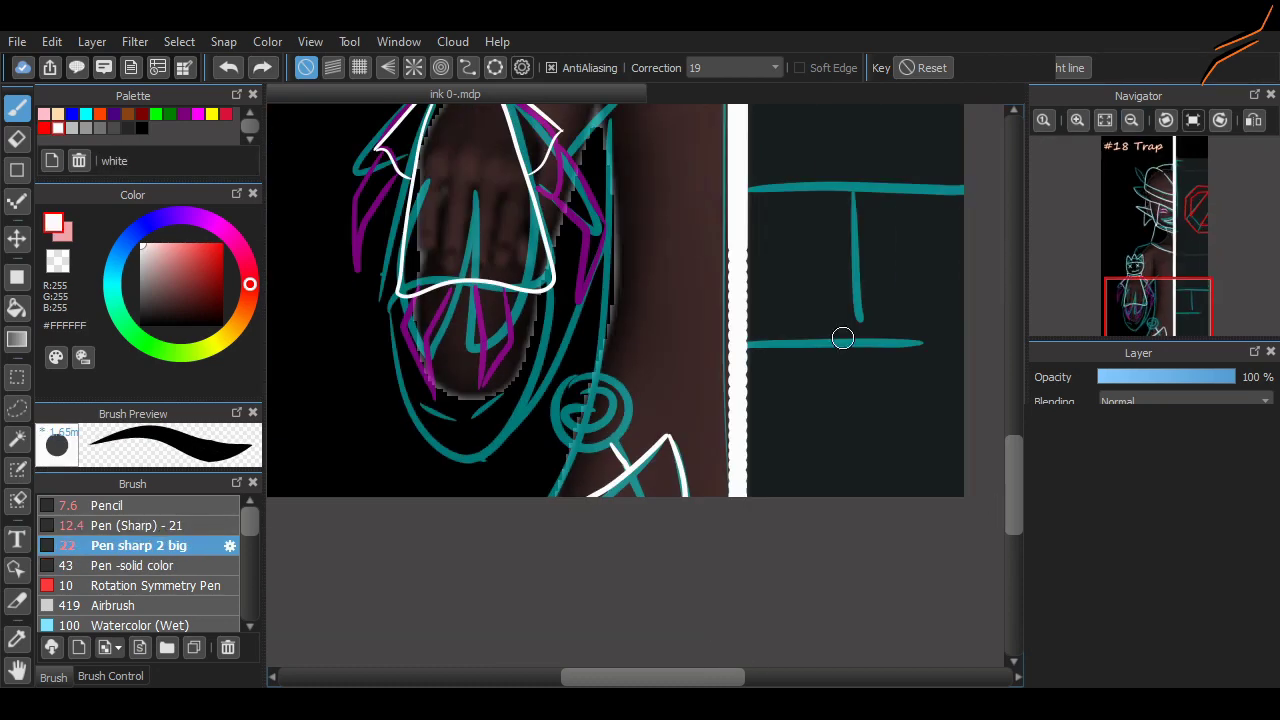
{"action": "scroll", "coordinate": [600, 400], "scroll_direction": "down", "scroll_amount": 1}
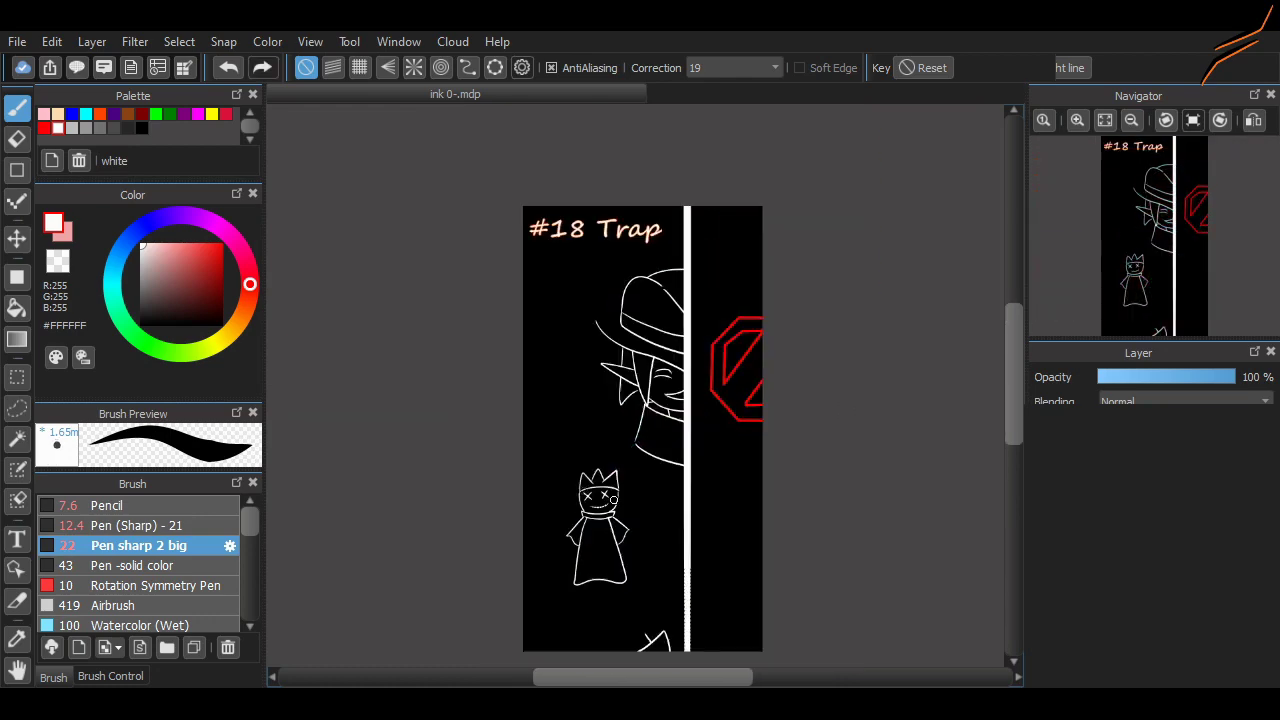
{"action": "scroll", "coordinate": [600, 400], "scroll_direction": "up", "scroll_amount": 1}
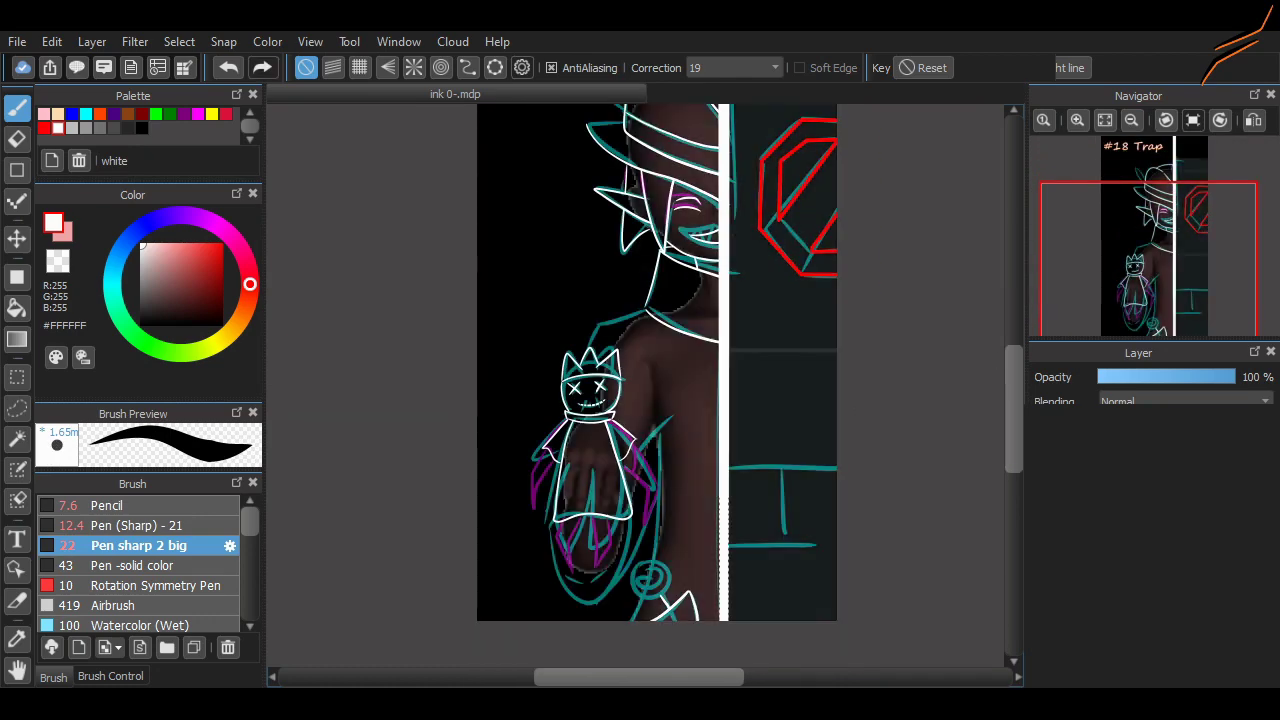
{"action": "scroll", "coordinate": [717, 238], "scroll_direction": "up", "scroll_amount": 4}
{"action": "mouse_move", "coordinate": [548, 272]}
{"action": "left_mouse_down"}
{"action": "mouse_move", "coordinate": [571, 251]}
{"action": "mouse_move", "coordinate": [571, 214]}
{"action": "mouse_move", "coordinate": [614, 229]}
{"action": "mouse_move", "coordinate": [587, 280]}
{"action": "left_mouse_up"}
{"action": "key", "text": "e"}
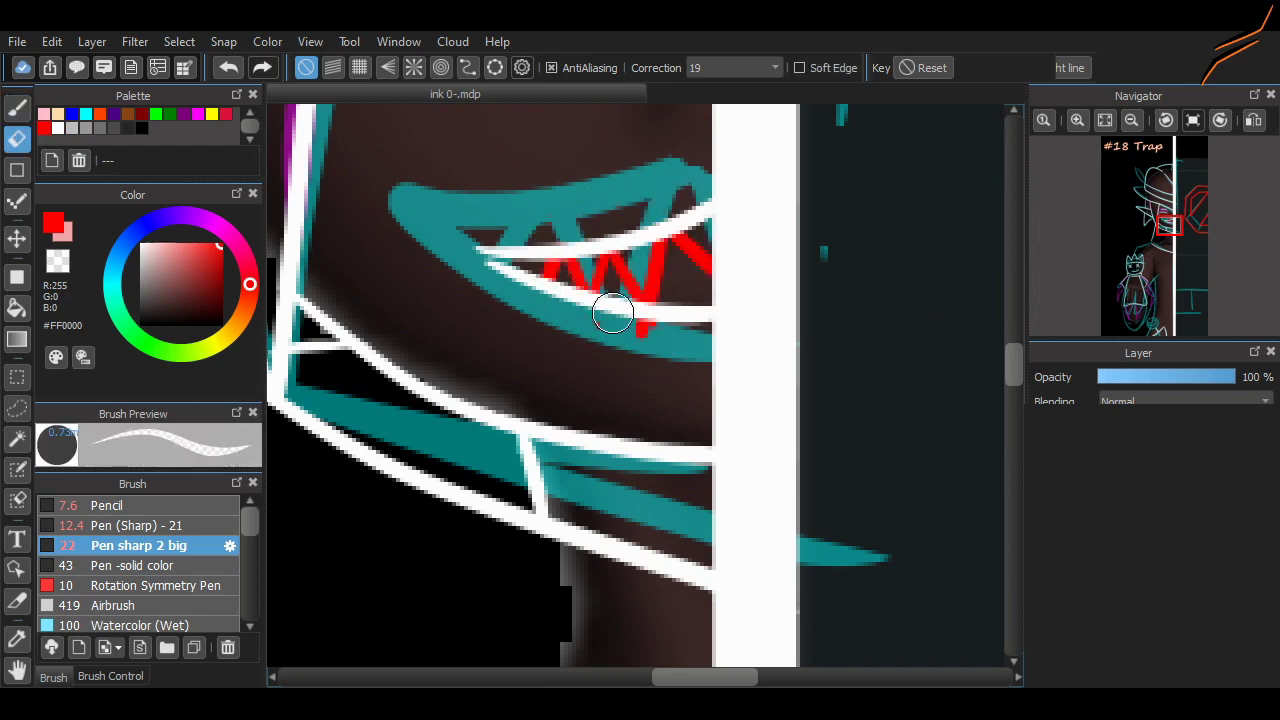
{"action": "scroll", "coordinate": [601, 392], "scroll_direction": "down", "scroll_amount": 4}
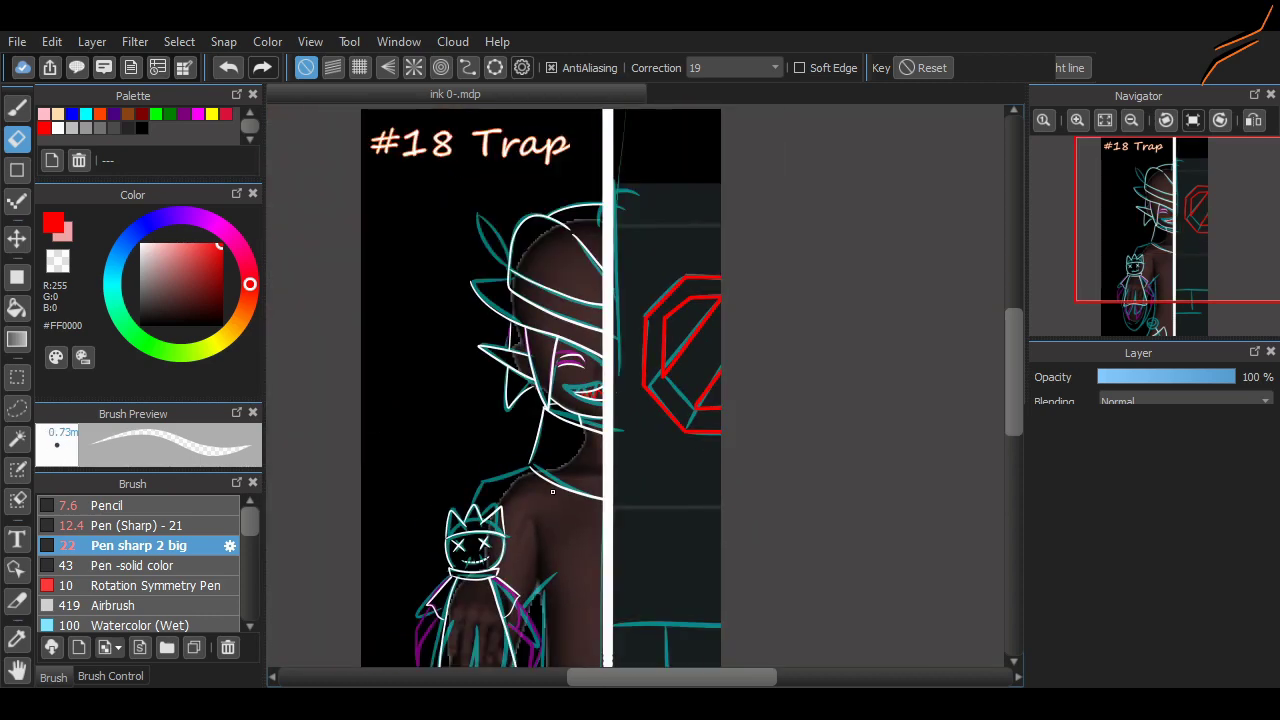
Ink the shoulder line in white from the collar's corner down to the doll's crown, redoing the stroke until it follows the sketch
{"action": "scroll", "coordinate": [552, 491], "scroll_direction": "up", "scroll_amount": 5}
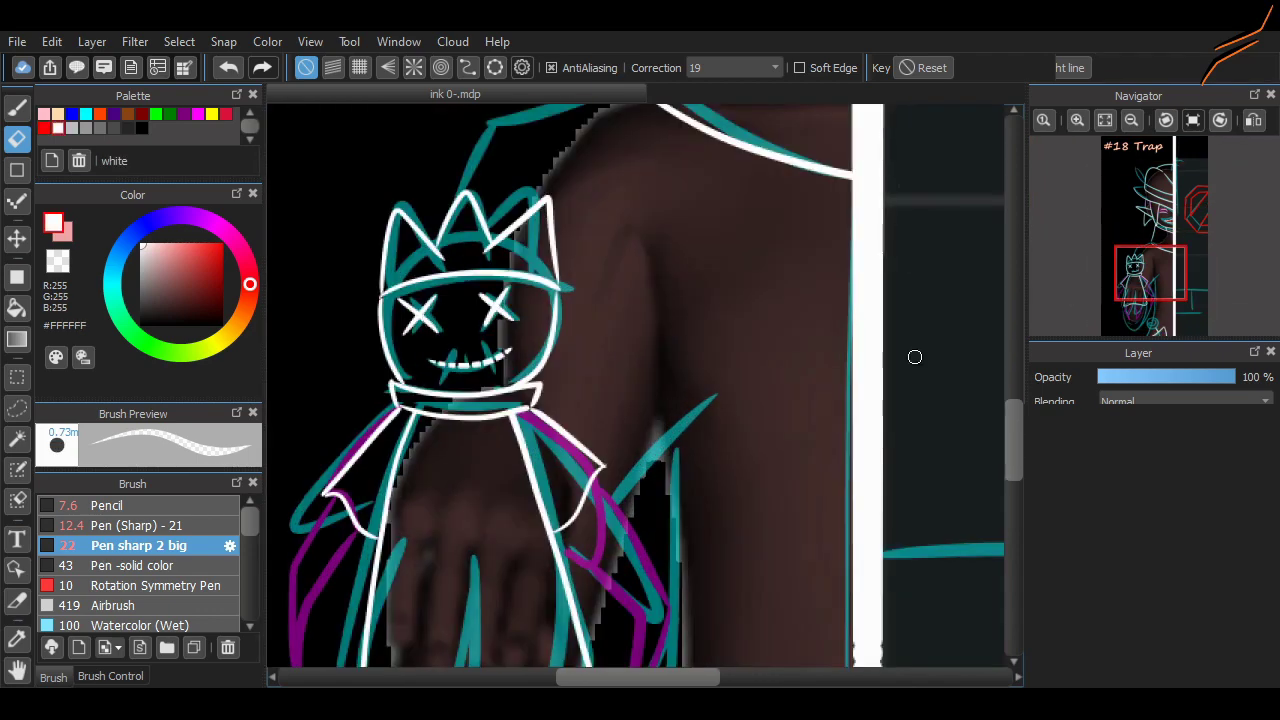
{"action": "scroll", "coordinate": [914, 357], "scroll_direction": "up", "scroll_amount": 3}
{"action": "key", "text": "b"}
{"action": "mouse_move", "coordinate": [466, 362]}
{"action": "left_mouse_down"}
{"action": "mouse_move", "coordinate": [495, 303]}
{"action": "mouse_move", "coordinate": [630, 245]}
{"action": "left_mouse_up"}
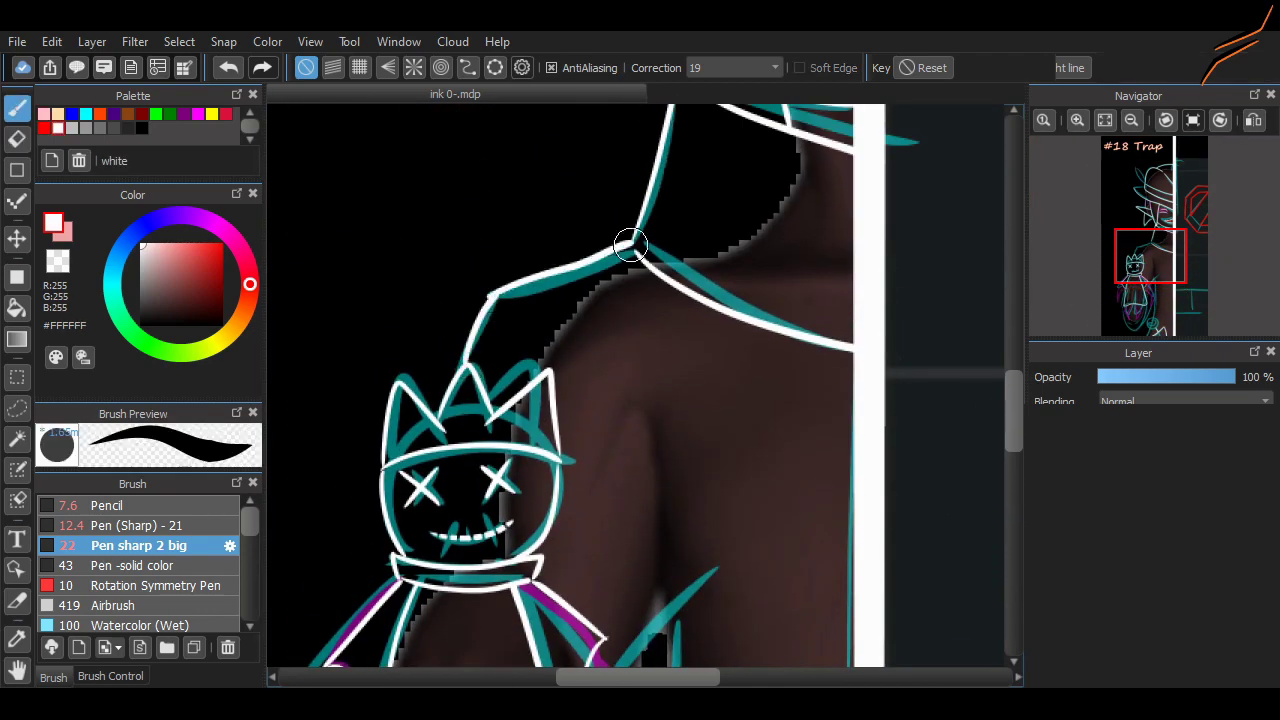
{"action": "key", "text": "ctrl+z"}
{"action": "key", "text": "ctrl+y"}
{"action": "key", "text": "ctrl+z"}
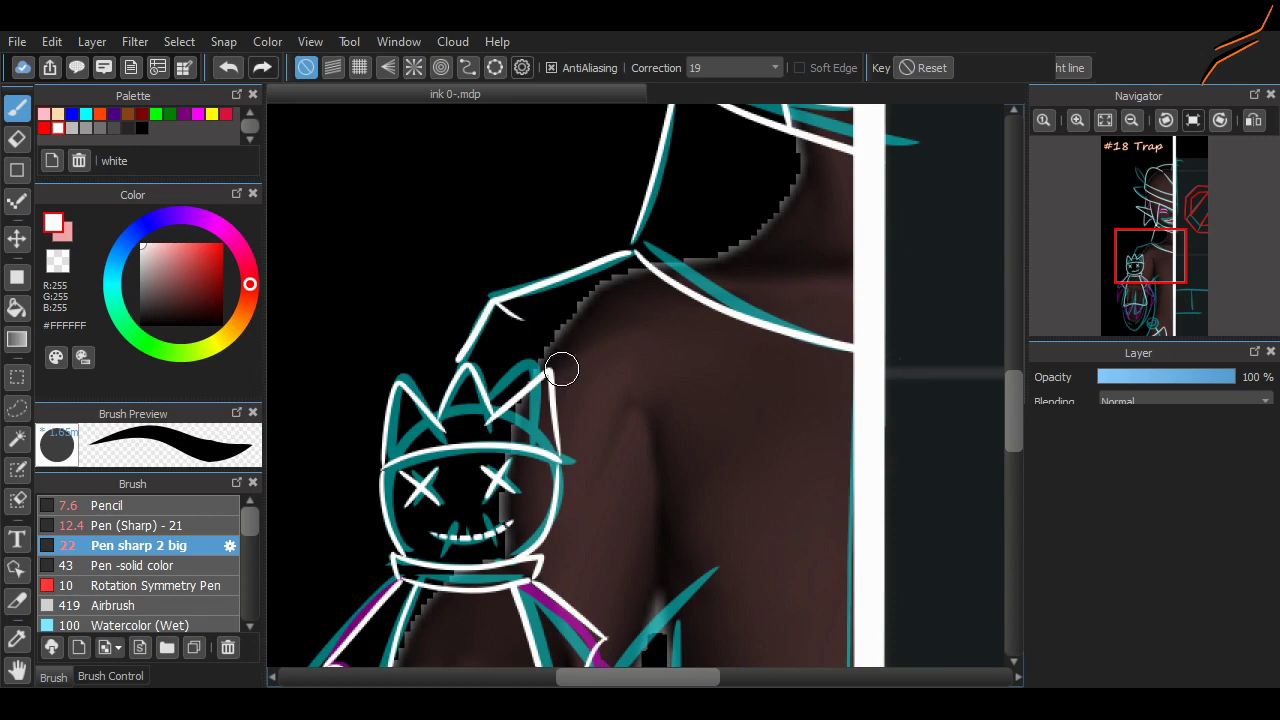
{"action": "key", "text": "ctrl+z"}
{"action": "key", "text": "ctrl+y"}
{"action": "key", "text": "ctrl+z"}
{"action": "key", "text": "ctrl+y"}
{"action": "key", "text": "ctrl+z"}
{"action": "key", "text": "ctrl+y"}
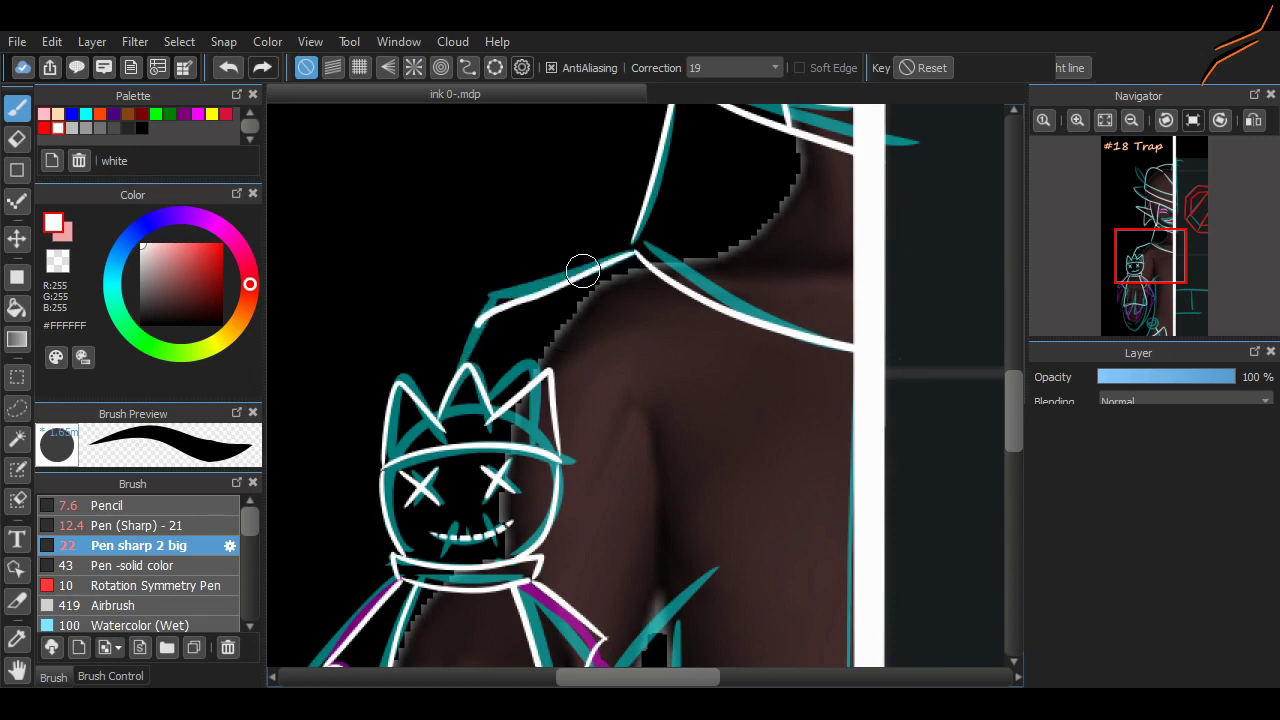
{"action": "key", "text": "ctrl+z"}
{"action": "left_click_drag", "start_coordinate": [460, 362], "coordinate": [497, 298]}
Ink the pointed claw hanging below the doll's left sleeve in red with the Pen (Sharp) - 21 brush
{"action": "scroll", "coordinate": [988, 374], "scroll_direction": "down", "scroll_amount": 8}
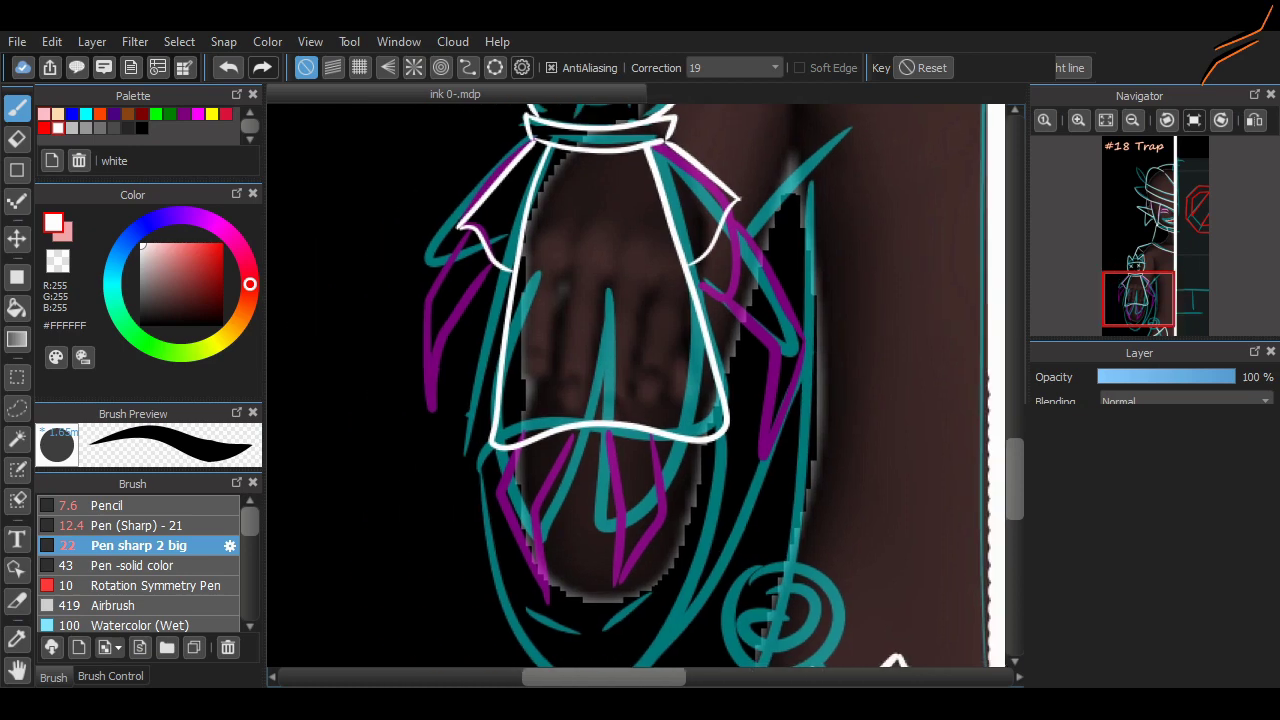
{"action": "scroll", "coordinate": [988, 374], "scroll_direction": "left", "scroll_amount": 1}
{"action": "left_click_drag", "start_coordinate": [498, 236], "coordinate": [436, 330]}
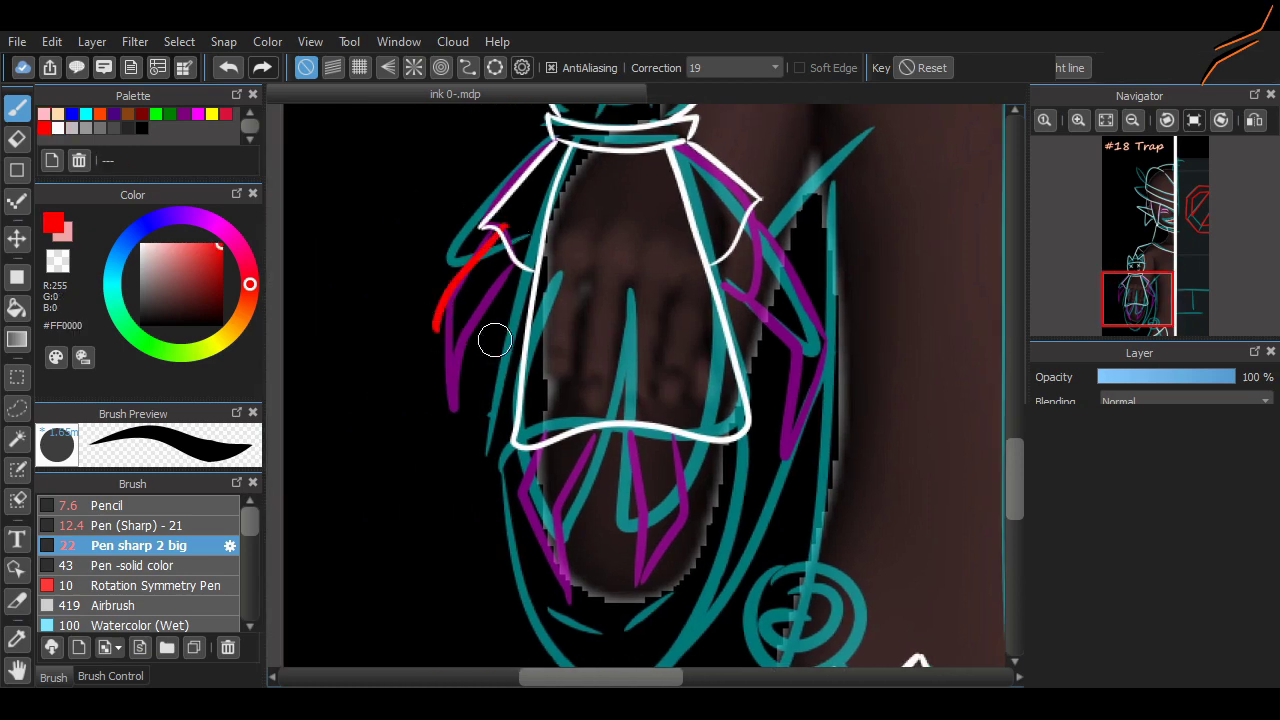
{"action": "left_click", "coordinate": [1078, 119]}
{"action": "left_click", "coordinate": [140, 525]}
{"action": "key", "text": "ctrl+z"}
{"action": "mouse_move", "coordinate": [453, 172]}
{"action": "left_mouse_down"}
{"action": "mouse_move", "coordinate": [394, 251]}
{"action": "mouse_move", "coordinate": [394, 412]}
{"action": "left_mouse_up"}
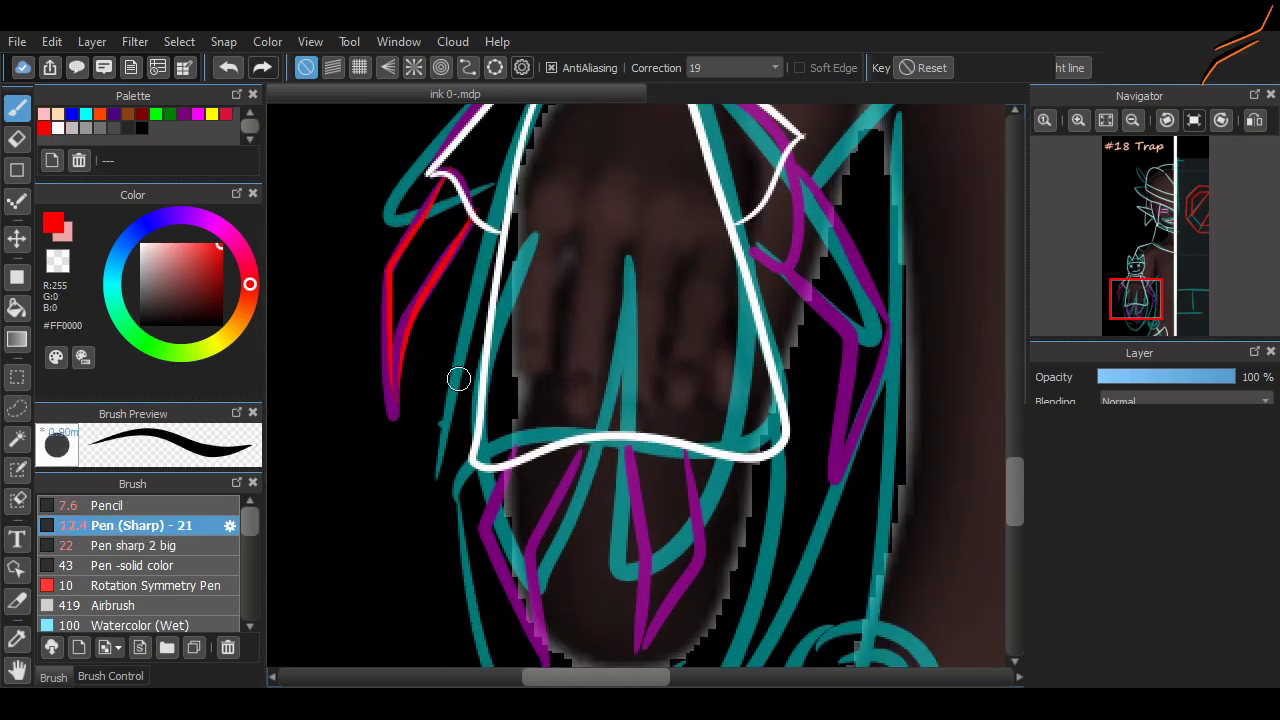
{"action": "scroll", "coordinate": [458, 378], "scroll_direction": "right", "scroll_amount": 2}
{"action": "left_click_drag", "start_coordinate": [663, 390], "coordinate": [720, 215]}
{"action": "scroll", "coordinate": [700, 300], "scroll_direction": "down", "scroll_amount": 5}
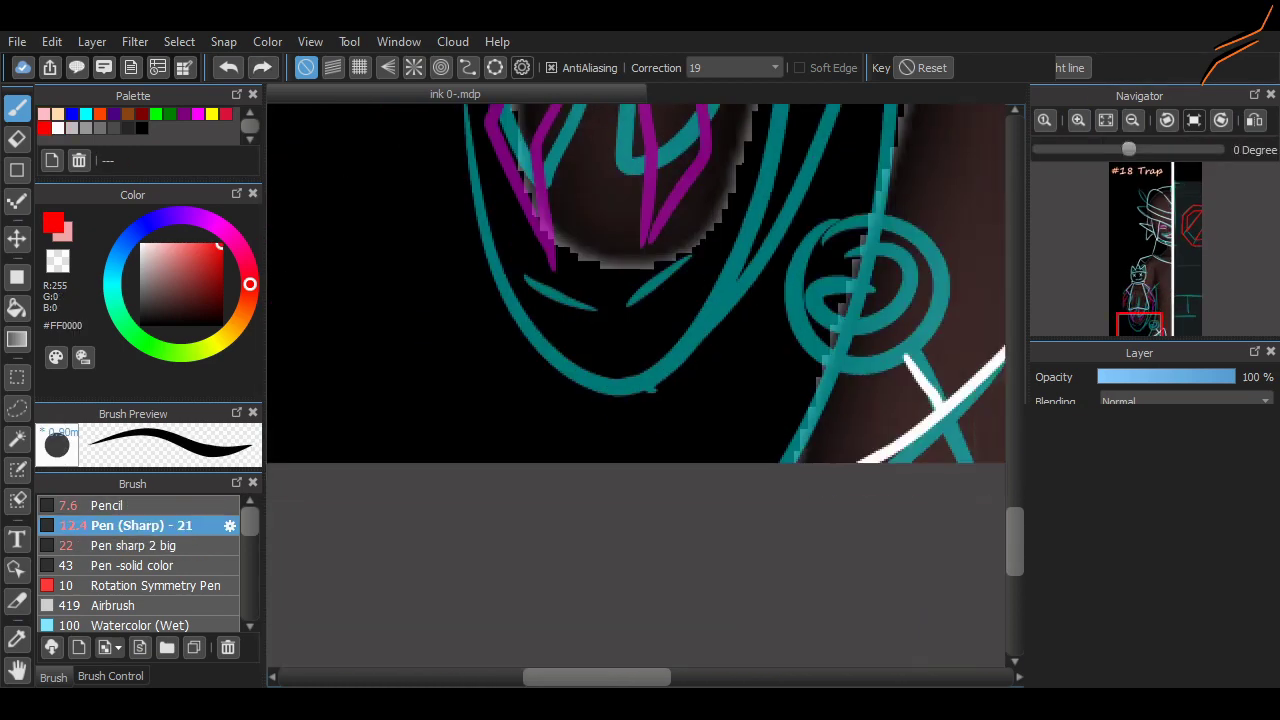
Ink the two pointed claws below the doll's hem in red with Pen (Sharp) - 21 and erase the overshoot above the hem
{"action": "scroll", "coordinate": [714, 391], "scroll_direction": "up", "scroll_amount": 5}
{"action": "left_click_drag", "start_coordinate": [714, 391], "coordinate": [757, 286]}
{"action": "left_click_drag", "start_coordinate": [749, 343], "coordinate": [700, 362]}
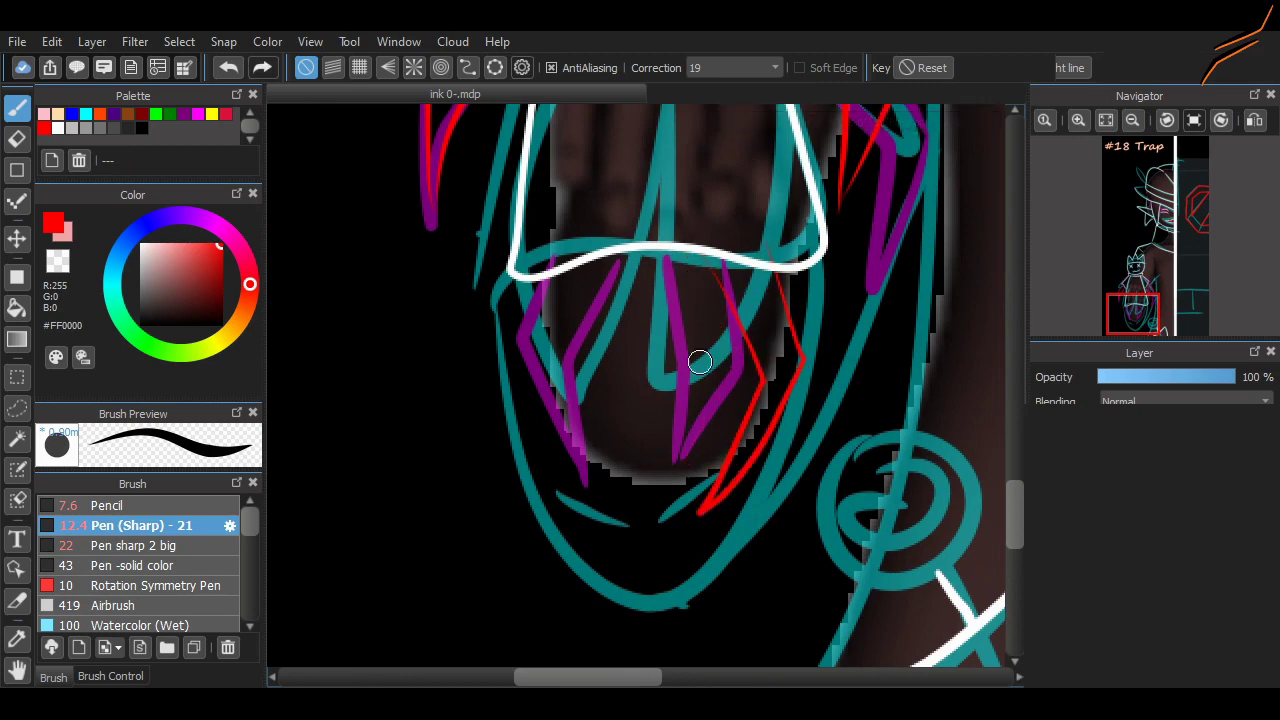
{"action": "left_click_drag", "start_coordinate": [603, 500], "coordinate": [567, 318]}
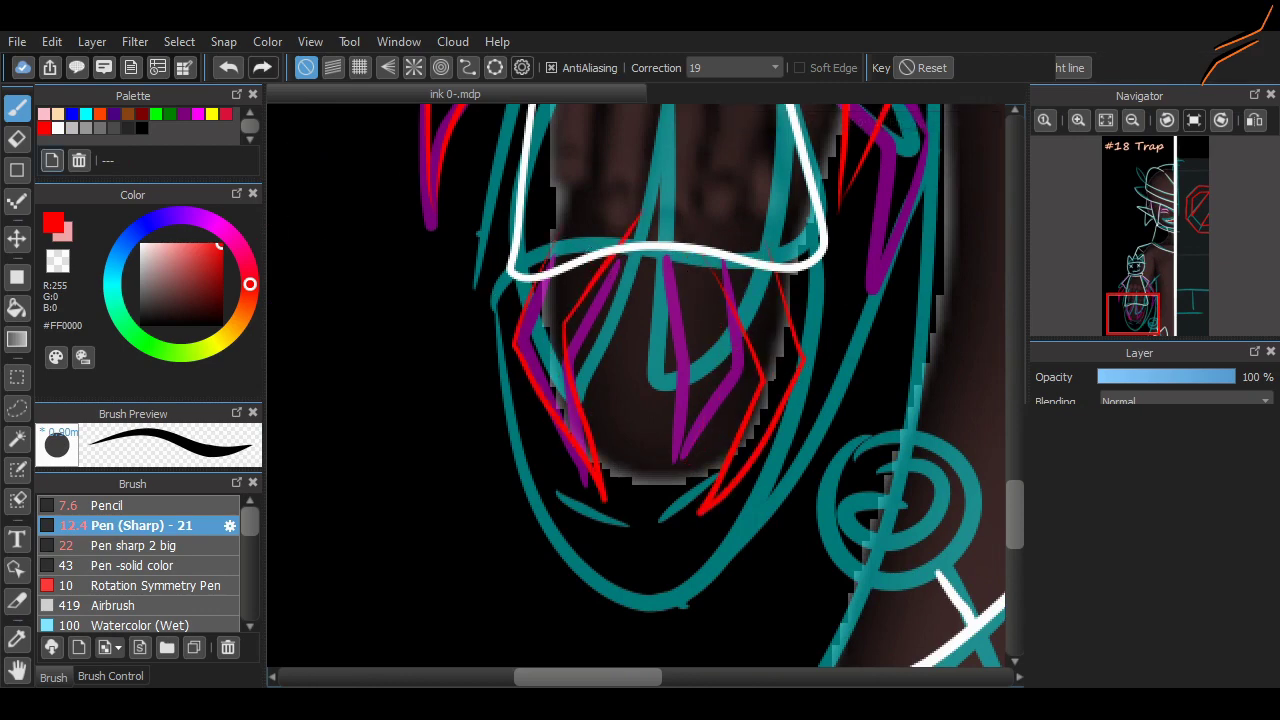
{"action": "key", "text": "e"}
{"action": "scroll", "coordinate": [780, 470], "scroll_direction": "up", "scroll_amount": 3}
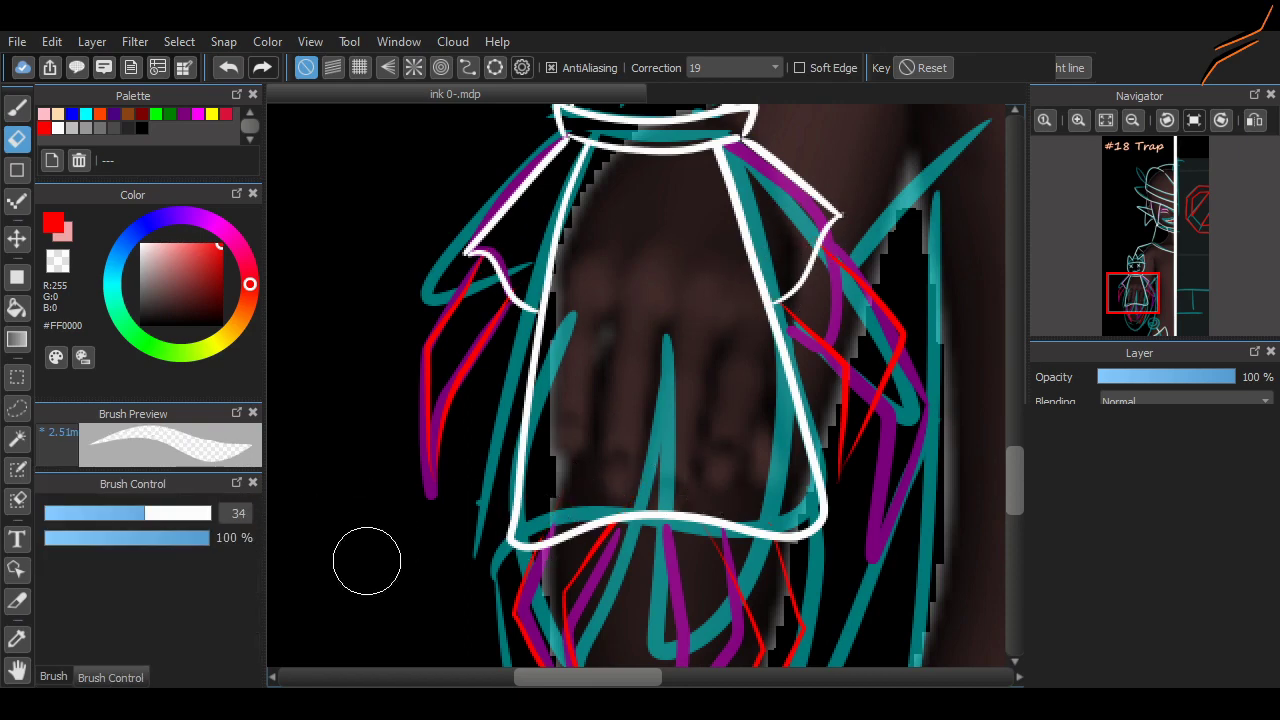
{"action": "key", "text": "b"}
{"action": "scroll", "coordinate": [777, 423], "scroll_direction": "up", "scroll_amount": 4}
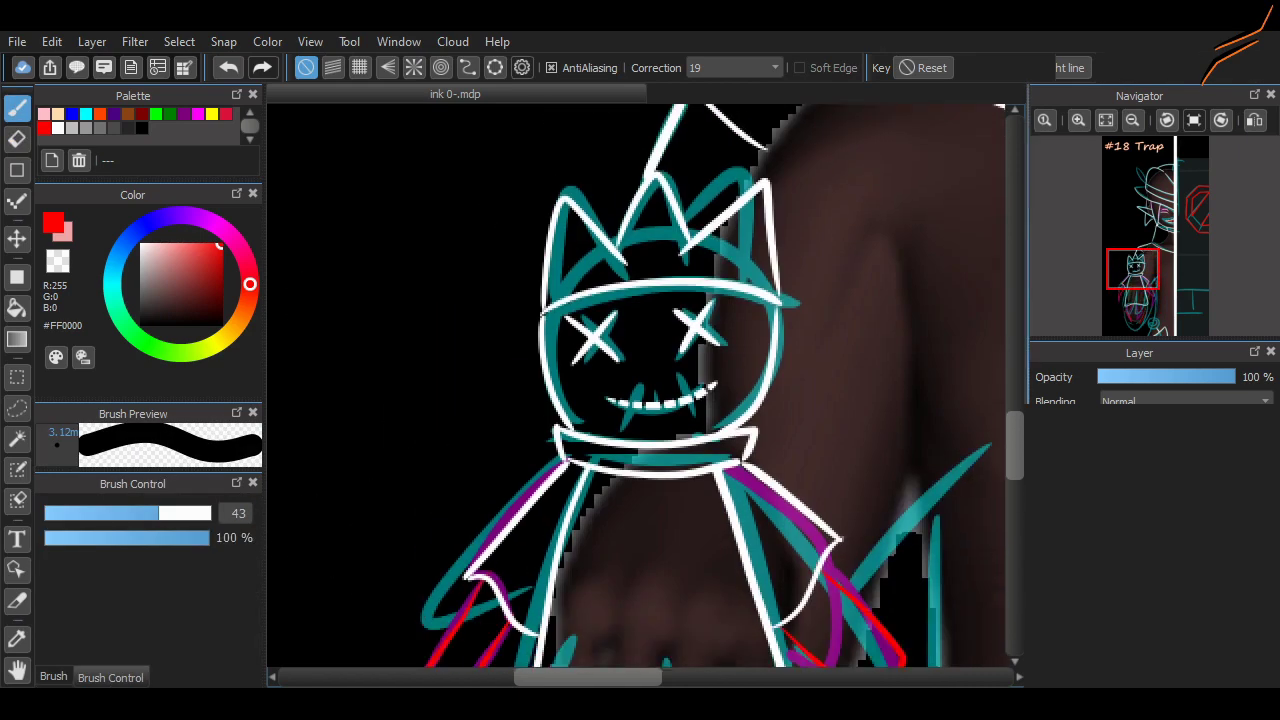
{"action": "scroll", "coordinate": [331, 327], "scroll_direction": "down", "scroll_amount": 3}
{"action": "left_click_drag", "start_coordinate": [700, 297], "coordinate": [630, 370]}
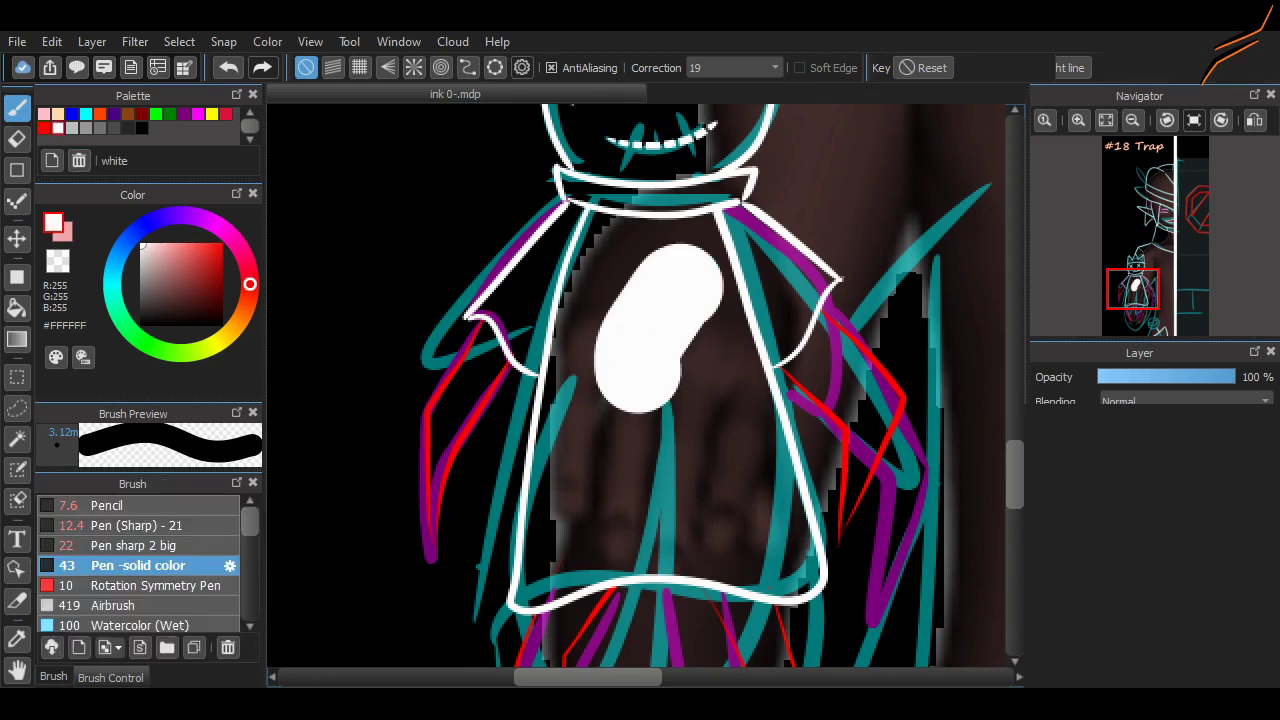
{"action": "key", "text": "ctrl+z"}
Examine the inked lines of the hatted character, doll and wall emblem with and without the sketch beneath
{"action": "scroll", "coordinate": [994, 451], "scroll_direction": "down", "scroll_amount": 5}
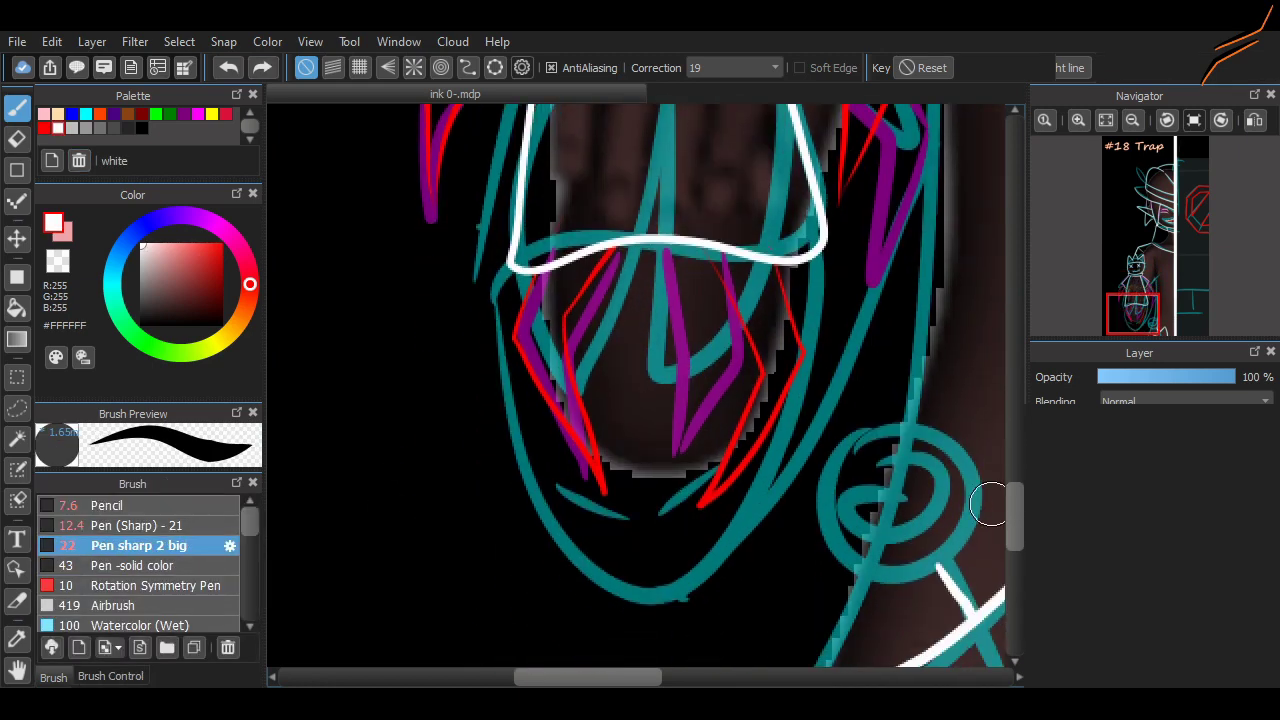
{"action": "scroll", "coordinate": [990, 503], "scroll_direction": "down", "scroll_amount": 3}
{"action": "left_click_drag", "start_coordinate": [990, 503], "coordinate": [700, 400]}
{"action": "scroll", "coordinate": [700, 400], "scroll_direction": "up", "scroll_amount": 3}
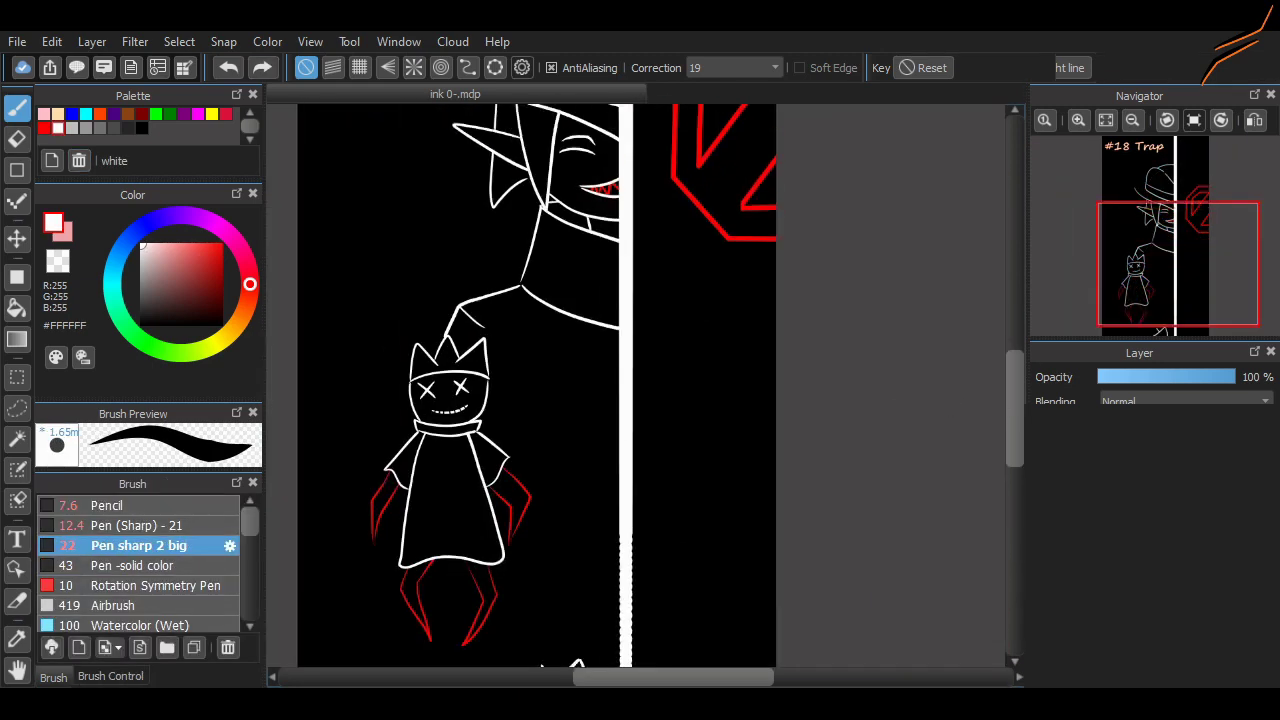
{"action": "scroll", "coordinate": [598, 398], "scroll_direction": "up", "scroll_amount": 3}
{"action": "scroll", "coordinate": [598, 398], "scroll_direction": "up", "scroll_amount": 3}
{"action": "scroll", "coordinate": [583, 471], "scroll_direction": "down", "scroll_amount": 3}
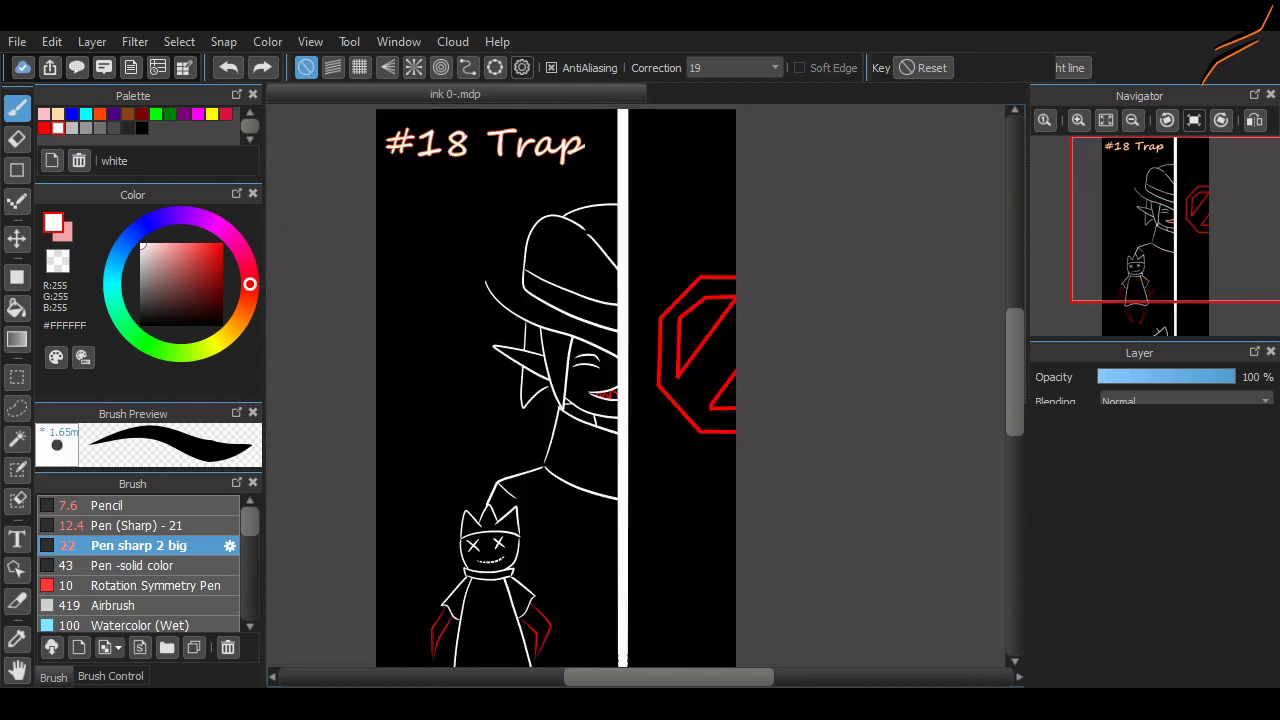
{"action": "scroll", "coordinate": [583, 471], "scroll_direction": "down", "scroll_amount": 5}
{"action": "scroll", "coordinate": [488, 451], "scroll_direction": "down", "scroll_amount": 1}
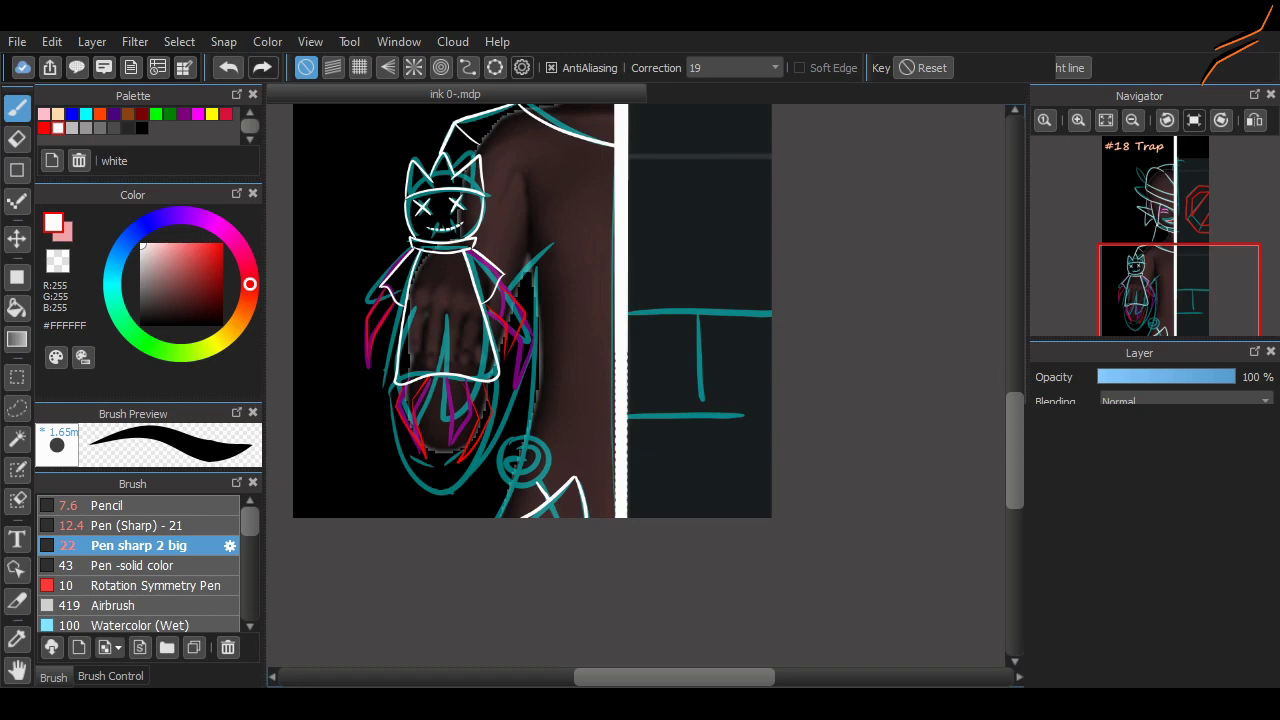
Ink the long oval outline below the doll's hem in white with Pen (Sharp) - 21, redoing the stroke until it follows the sketch
{"action": "scroll", "coordinate": [352, 363], "scroll_direction": "up", "scroll_amount": 2}
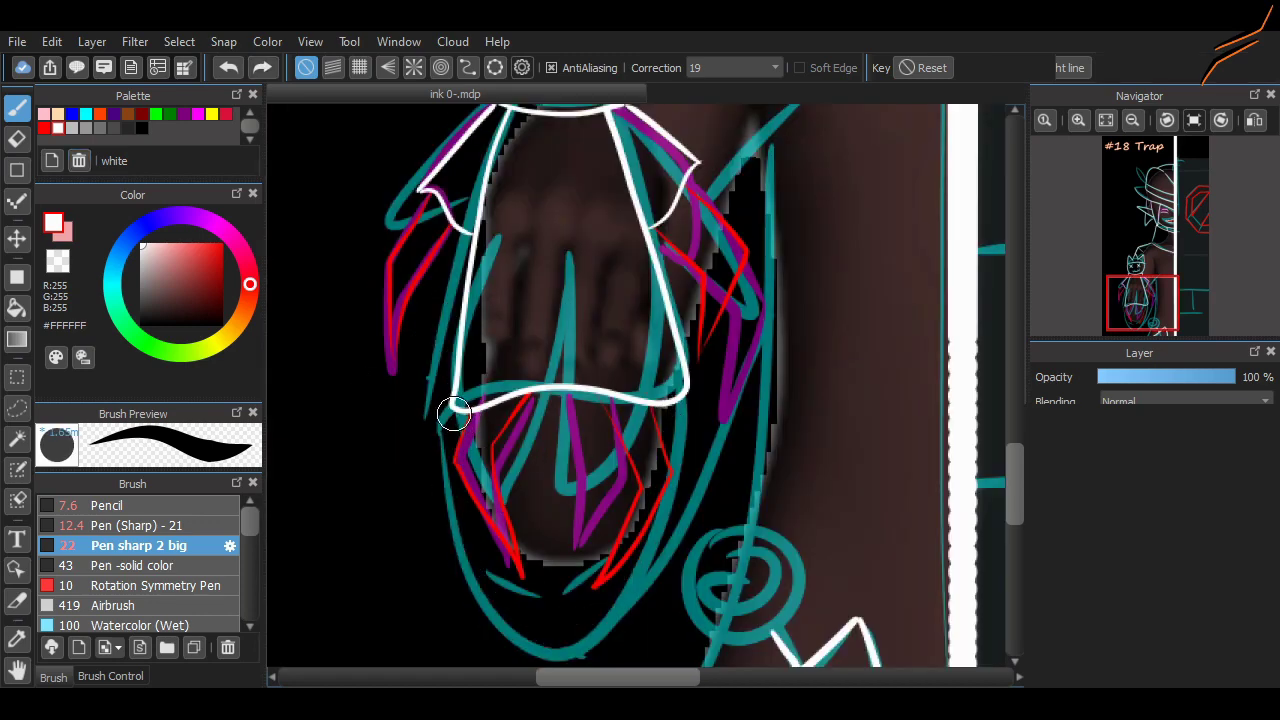
{"action": "key", "text": "ctrl+y"}
{"action": "key", "text": "ctrl+z"}
{"action": "key", "text": "ctrl+y"}
{"action": "key", "text": "ctrl+z"}
{"action": "key", "text": "ctrl+y"}
{"action": "key", "text": "ctrl+z"}
{"action": "left_click", "coordinate": [140, 525]}
{"action": "key", "text": "ctrl+y"}
{"action": "key", "text": "ctrl+z"}
{"action": "key", "text": "ctrl+y"}
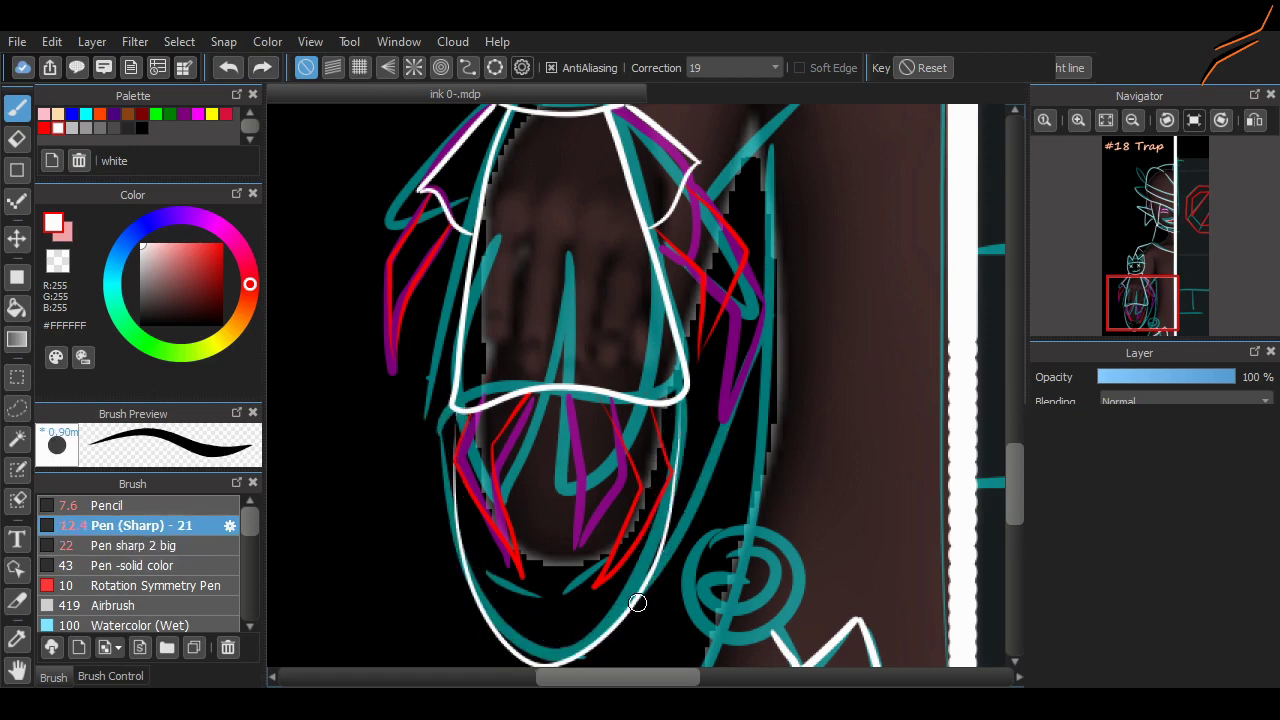
Ink the body's side line beside the doll down to the canvas bottom in white, redoing it with Pen sharp 2 big
{"action": "scroll", "coordinate": [723, 228], "scroll_direction": "down", "scroll_amount": 1}
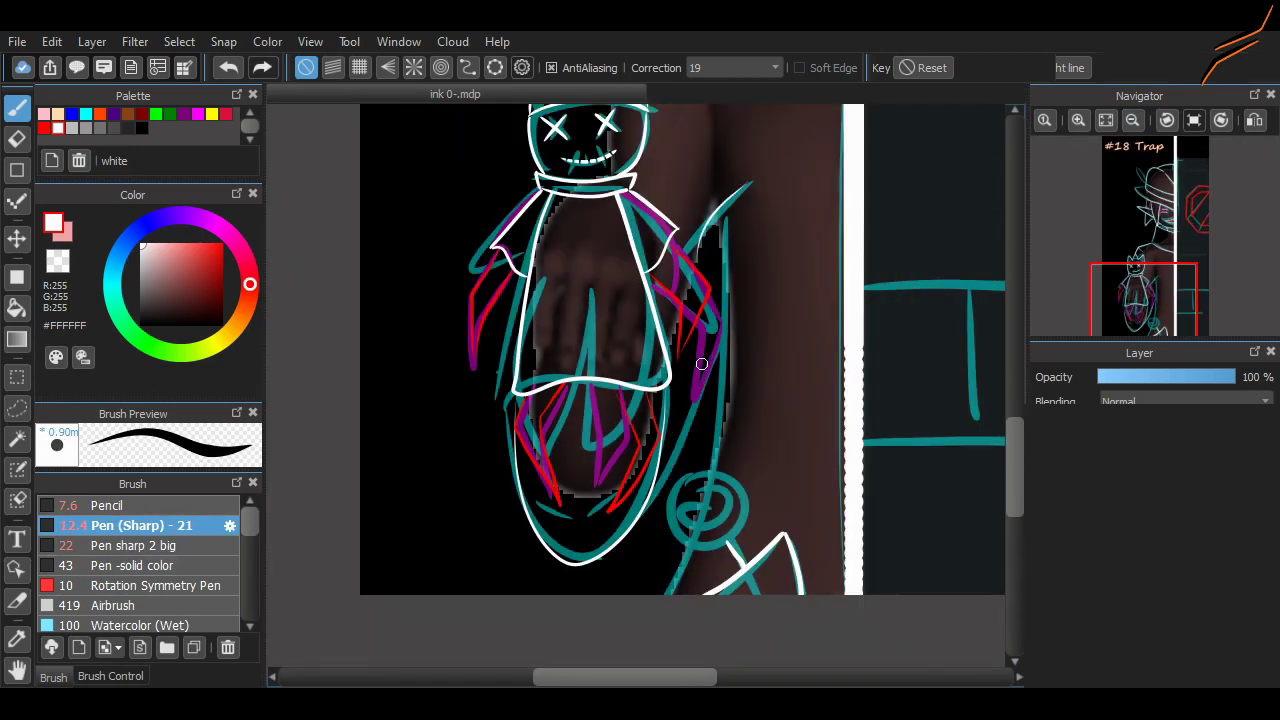
{"action": "key", "text": "ctrl+z"}
{"action": "key", "text": "ctrl+y"}
{"action": "key", "text": "ctrl+z"}
{"action": "key", "text": "ctrl+y"}
{"action": "key", "text": "ctrl+y"}
{"action": "key", "text": "ctrl+z"}
{"action": "key", "text": "ctrl+y"}
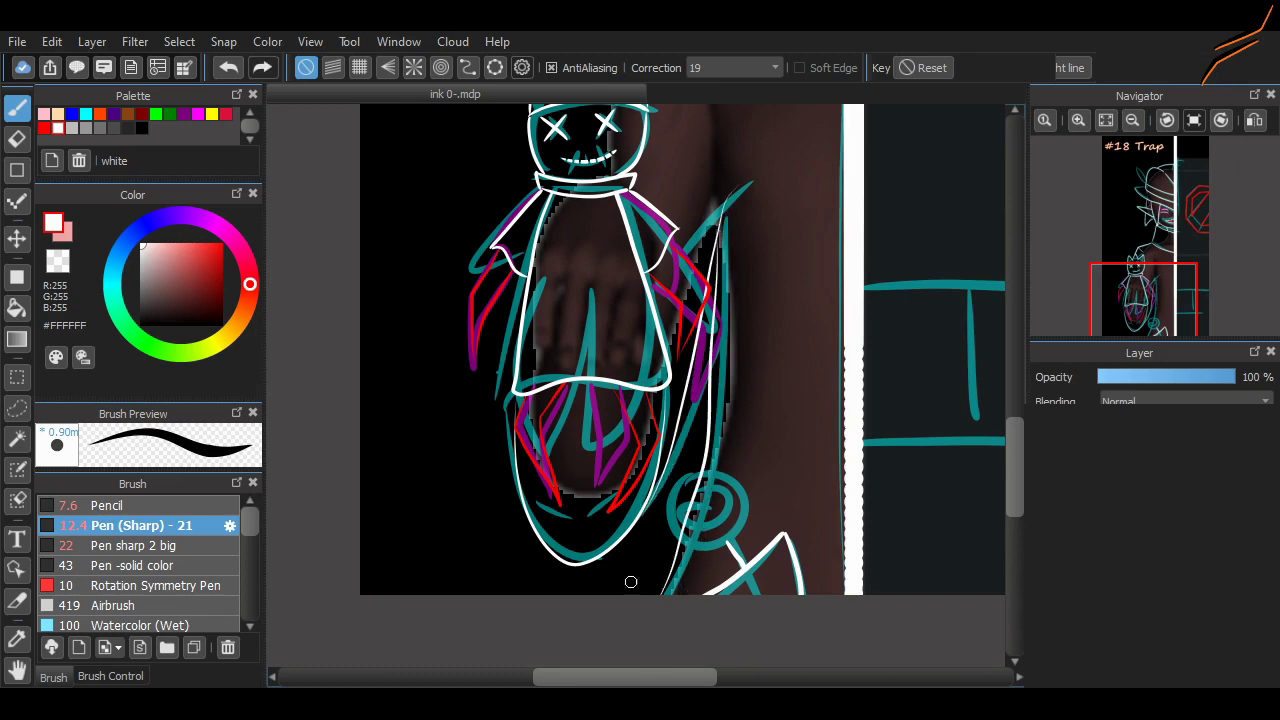
{"action": "key", "text": "ctrl+z"}
{"action": "key", "text": "ctrl+y"}
{"action": "key", "text": "ctrl+z"}
{"action": "mouse_move", "coordinate": [686, 385]}
{"action": "left_mouse_down"}
{"action": "mouse_move", "coordinate": [651, 509]}
{"action": "mouse_move", "coordinate": [663, 487]}
{"action": "left_mouse_up"}
{"action": "key", "text": "ctrl+z"}
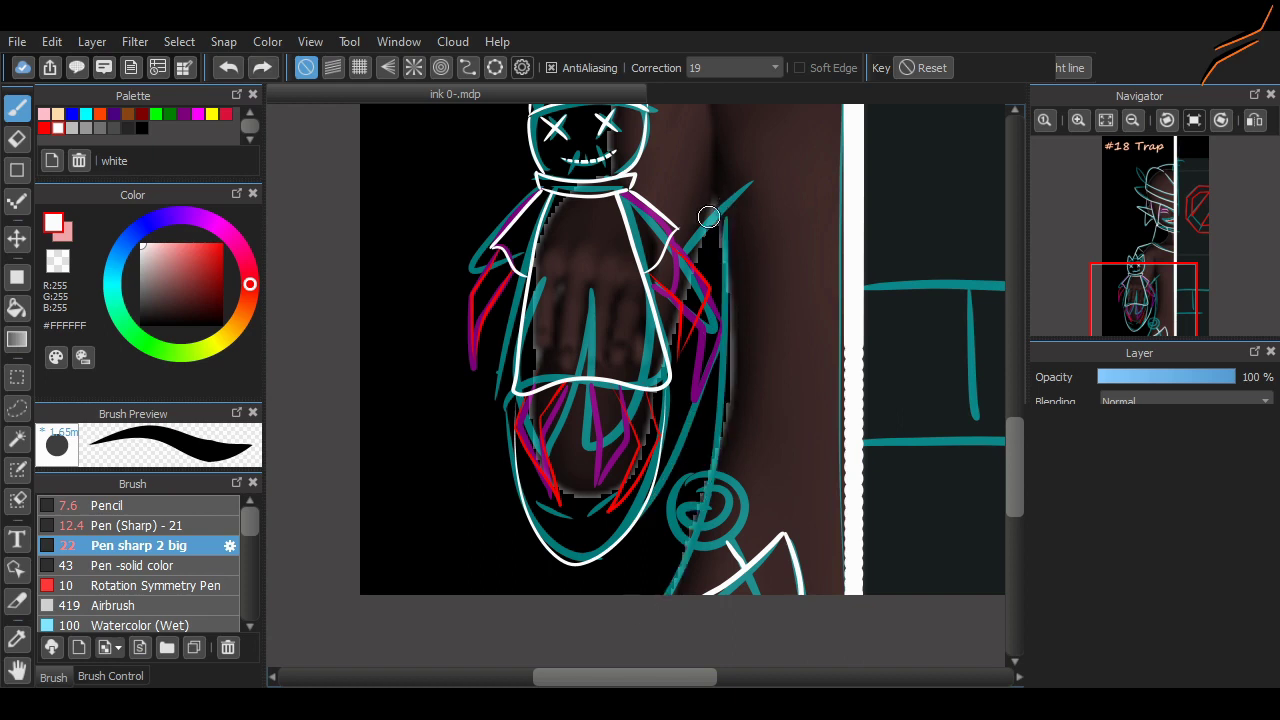
{"action": "mouse_move", "coordinate": [726, 200]}
{"action": "left_mouse_down"}
{"action": "mouse_move", "coordinate": [734, 337]}
{"action": "mouse_move", "coordinate": [662, 592]}
{"action": "left_mouse_up"}
Ink the short arc at the side of the doll's dress and the long curve from it down to the oval in white
{"action": "scroll", "coordinate": [1000, 472], "scroll_direction": "up", "scroll_amount": 3}
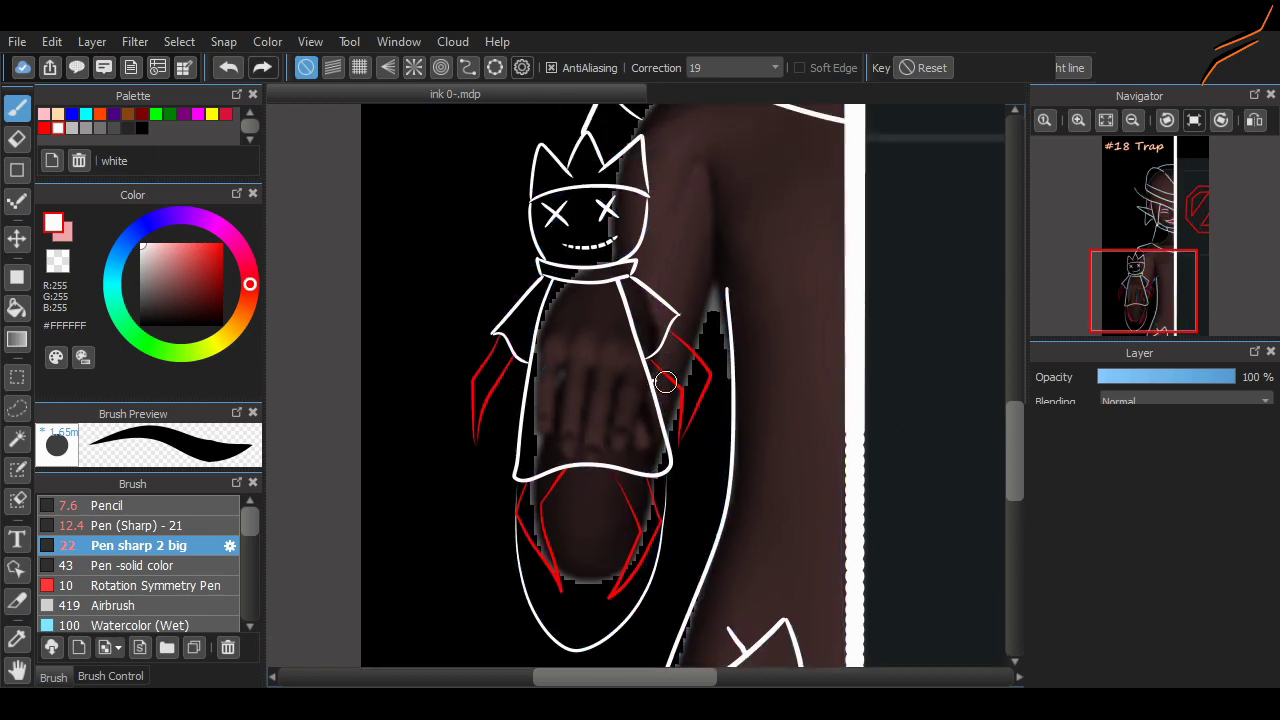
{"action": "key", "text": "ctrl+z"}
{"action": "mouse_move", "coordinate": [685, 419]}
{"action": "left_mouse_down"}
{"action": "mouse_move", "coordinate": [625, 606]}
{"action": "mouse_move", "coordinate": [682, 400]}
{"action": "left_mouse_up"}
{"action": "key", "text": "ctrl+z"}
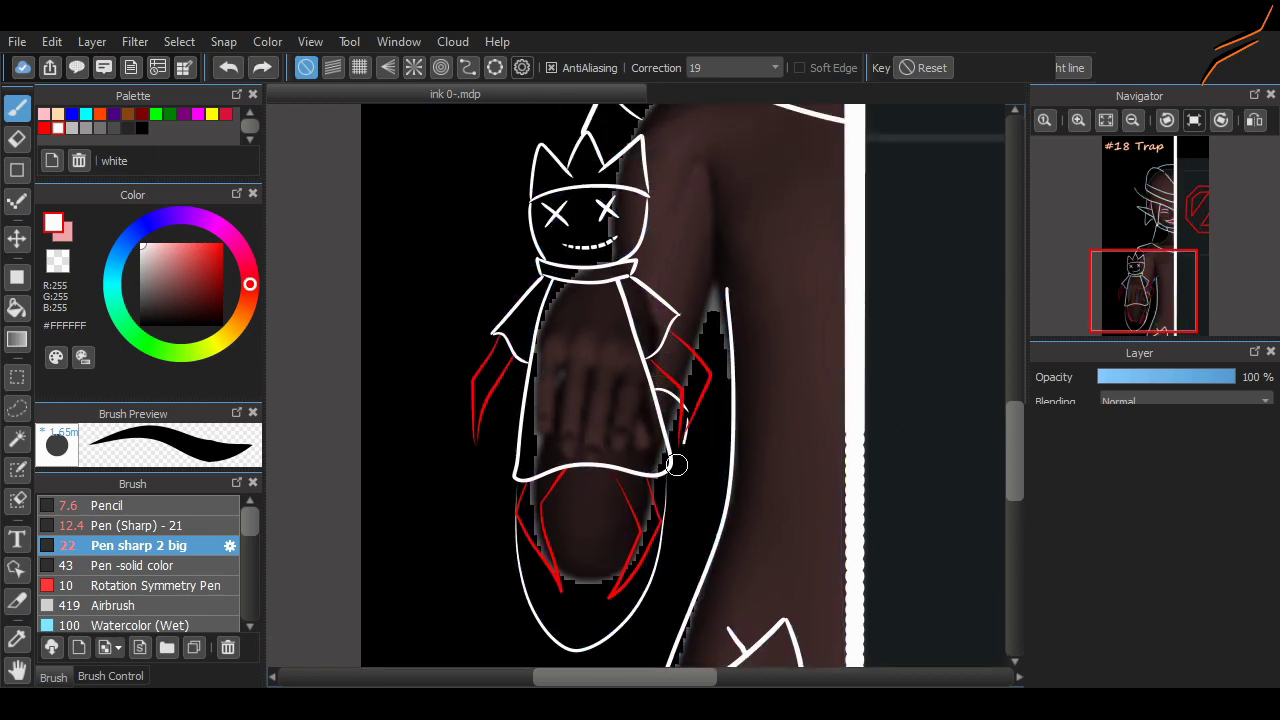
{"action": "left_click_drag", "start_coordinate": [640, 605], "coordinate": [678, 390]}
{"action": "key", "text": "ctrl+z"}
{"action": "left_click_drag", "start_coordinate": [648, 605], "coordinate": [686, 400]}
{"action": "key", "text": "ctrl+z"}
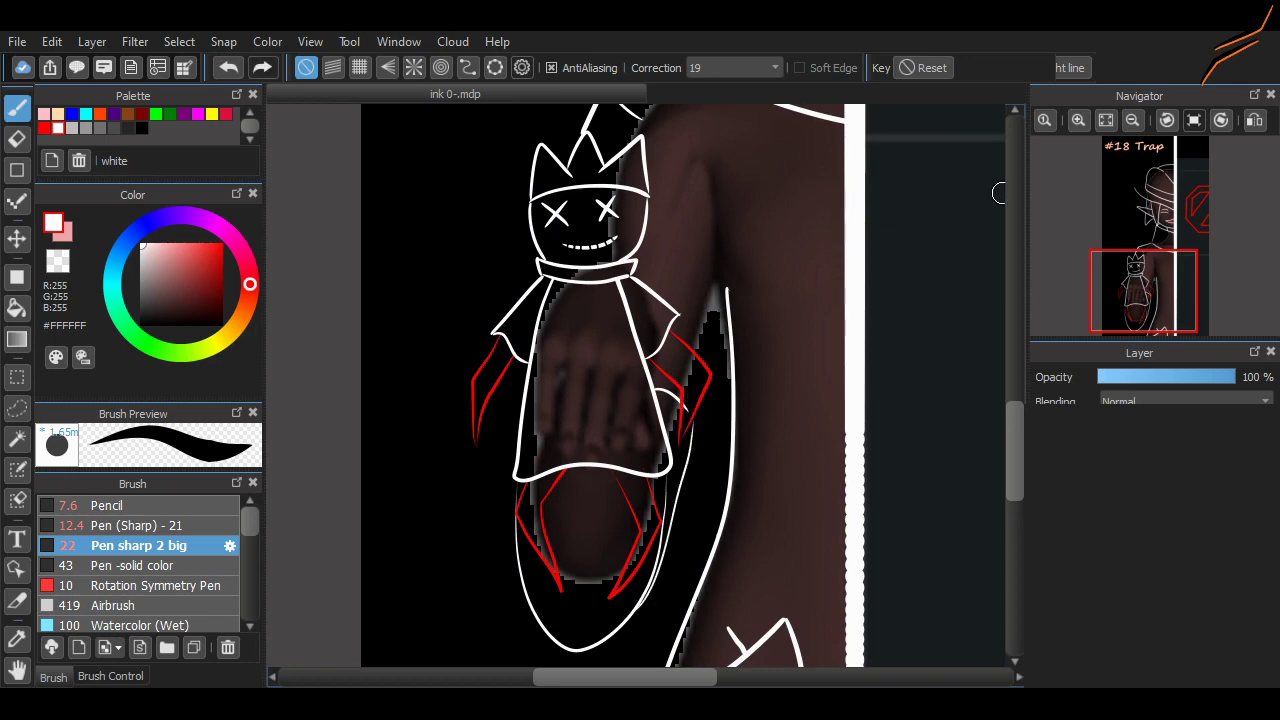
Ink the arm's inner line in white from the doll's claw up to the top of the body's side line
{"action": "scroll", "coordinate": [650, 600], "scroll_direction": "up", "scroll_amount": 2}
{"action": "key", "text": "ctrl+z"}
{"action": "mouse_move", "coordinate": [575, 340]}
{"action": "left_mouse_down"}
{"action": "mouse_move", "coordinate": [535, 610]}
{"action": "mouse_move", "coordinate": [597, 434]}
{"action": "mouse_move", "coordinate": [613, 192]}
{"action": "left_mouse_up"}
{"action": "key", "text": "ctrl+z"}
{"action": "key", "text": "ctrl+z"}
Ink short slanted marks in red inside the lower end of the oval below the doll with Pen sharp 2 big
{"action": "scroll", "coordinate": [613, 192], "scroll_direction": "up", "scroll_amount": 3}
{"action": "scroll", "coordinate": [450, 350], "scroll_direction": "down", "scroll_amount": 4}
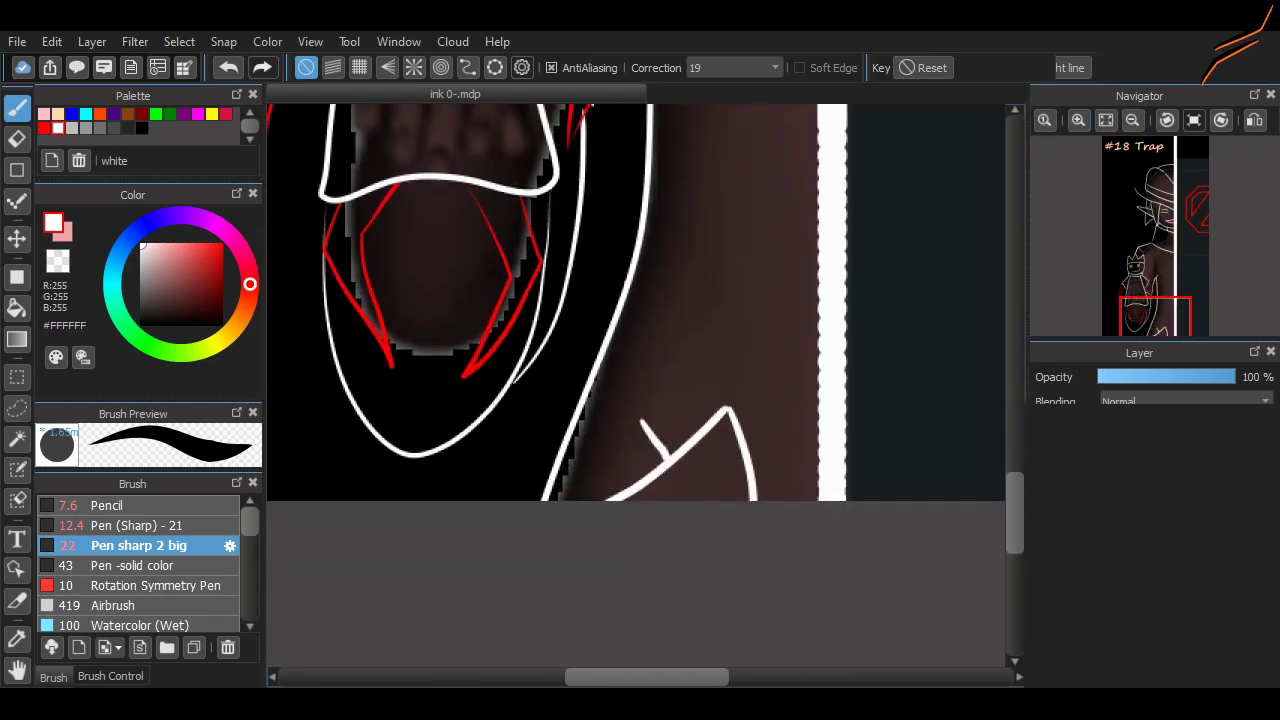
{"action": "scroll", "coordinate": [280, 392], "scroll_direction": "up", "scroll_amount": 1}
{"action": "key", "text": "x"}
{"action": "mouse_move", "coordinate": [389, 537]}
{"action": "left_mouse_down"}
{"action": "mouse_move", "coordinate": [429, 563]}
{"action": "mouse_move", "coordinate": [414, 549]}
{"action": "left_mouse_up"}
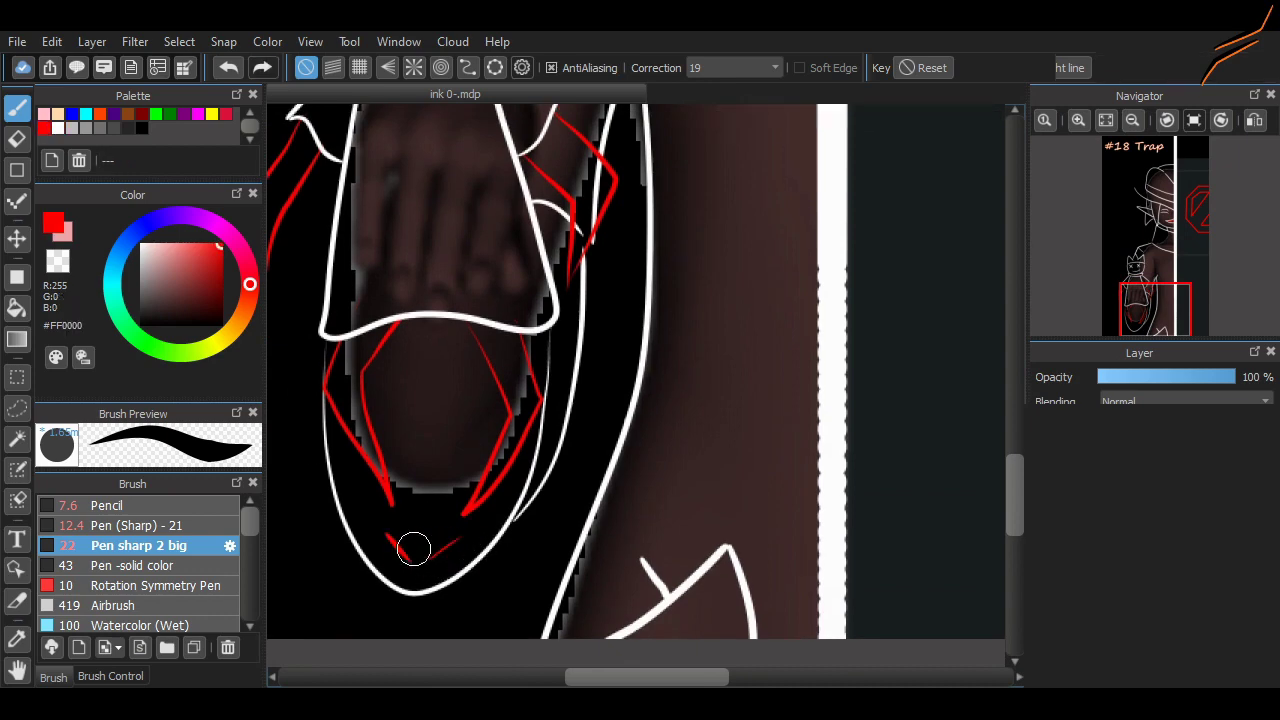
{"action": "scroll", "coordinate": [446, 555], "scroll_direction": "up", "scroll_amount": 5}
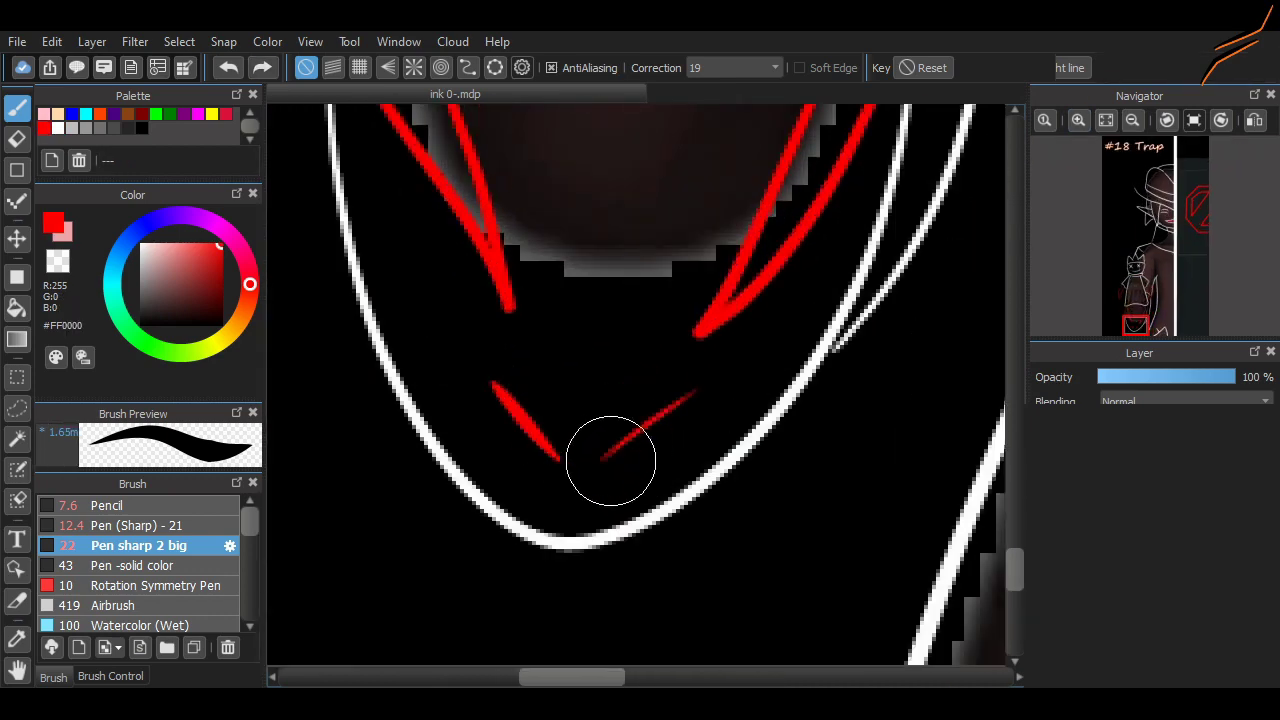
{"action": "key", "text": "ctrl+z"}
{"action": "mouse_move", "coordinate": [608, 450]}
{"action": "left_mouse_down"}
{"action": "mouse_move", "coordinate": [680, 408]}
{"action": "mouse_move", "coordinate": [617, 421]}
{"action": "mouse_move", "coordinate": [602, 468]}
{"action": "left_mouse_up"}
{"action": "left_click_drag", "start_coordinate": [540, 452], "coordinate": [522, 462]}
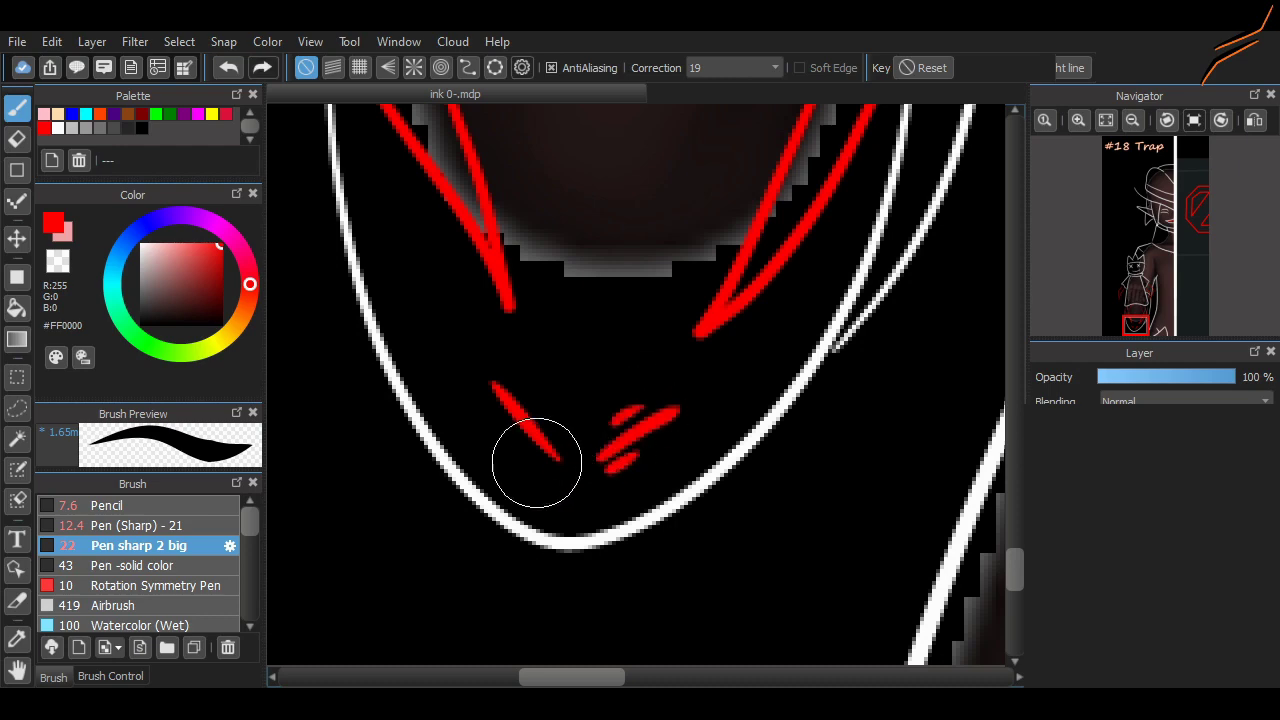
{"action": "left_click_drag", "start_coordinate": [545, 398], "coordinate": [528, 412]}
Ink the spiral above the short stem in red and erase the white body line crossing it
{"action": "scroll", "coordinate": [640, 600], "scroll_direction": "down", "scroll_amount": 6}
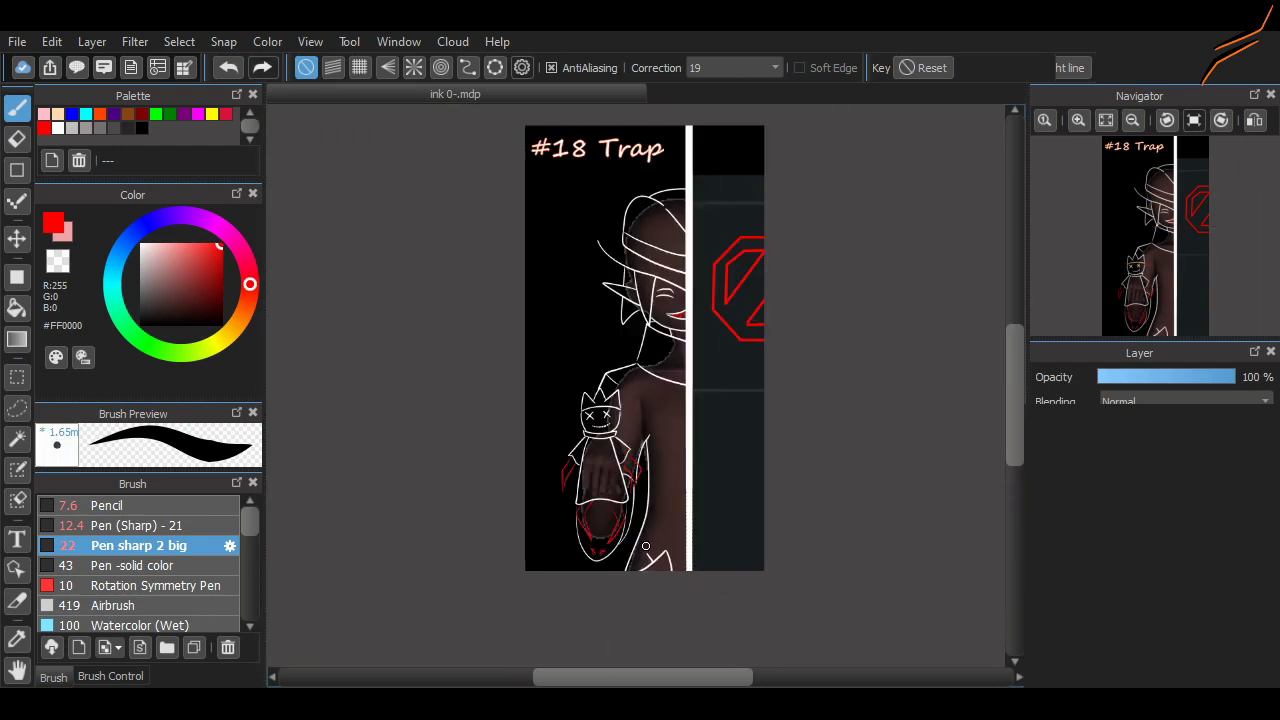
{"action": "scroll", "coordinate": [600, 340], "scroll_direction": "up", "scroll_amount": 5}
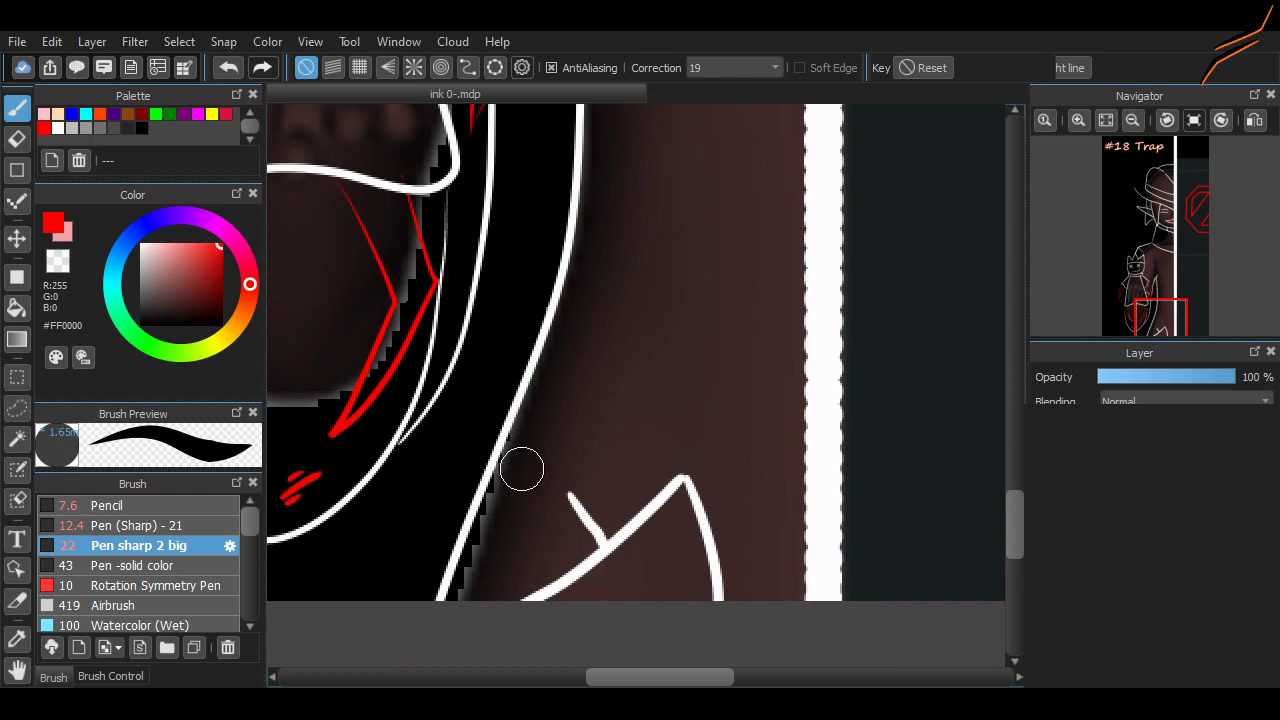
{"action": "mouse_move", "coordinate": [521, 469]}
{"action": "left_mouse_down"}
{"action": "mouse_move", "coordinate": [520, 521]}
{"action": "mouse_move", "coordinate": [583, 494]}
{"action": "mouse_move", "coordinate": [569, 486]}
{"action": "mouse_move", "coordinate": [575, 424]}
{"action": "mouse_move", "coordinate": [524, 503]}
{"action": "left_mouse_up"}
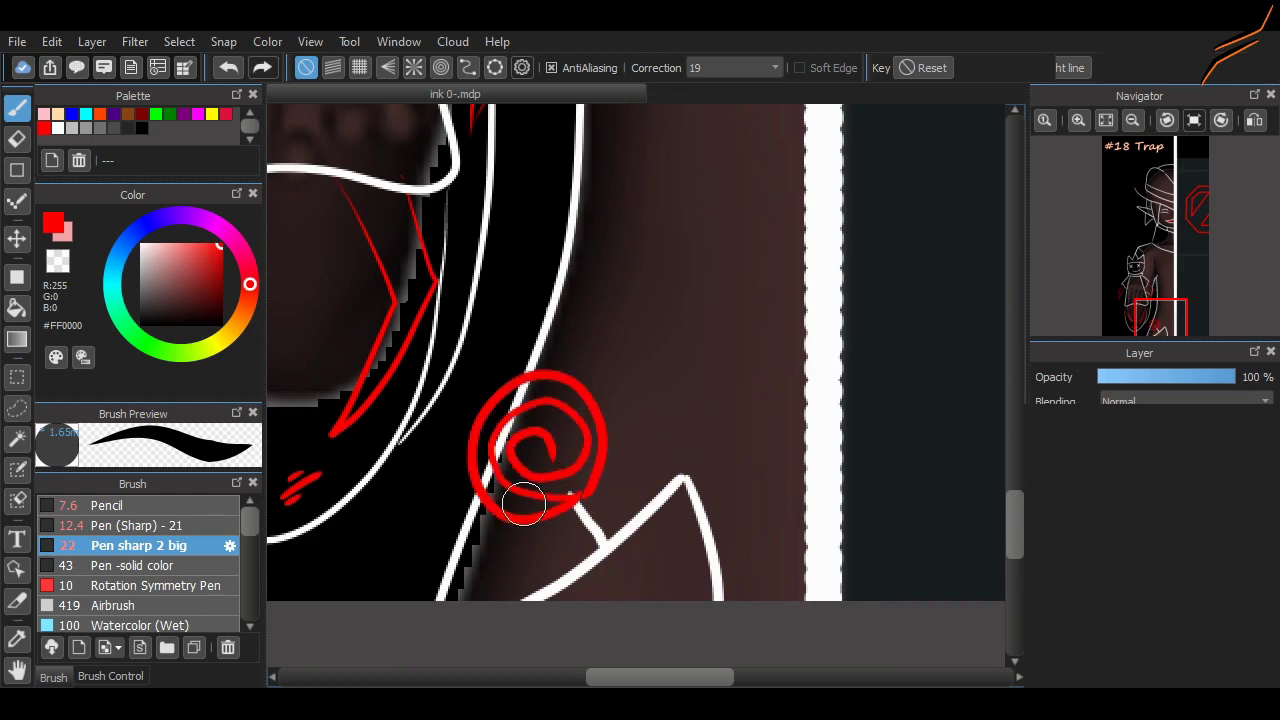
{"action": "key", "text": "e"}
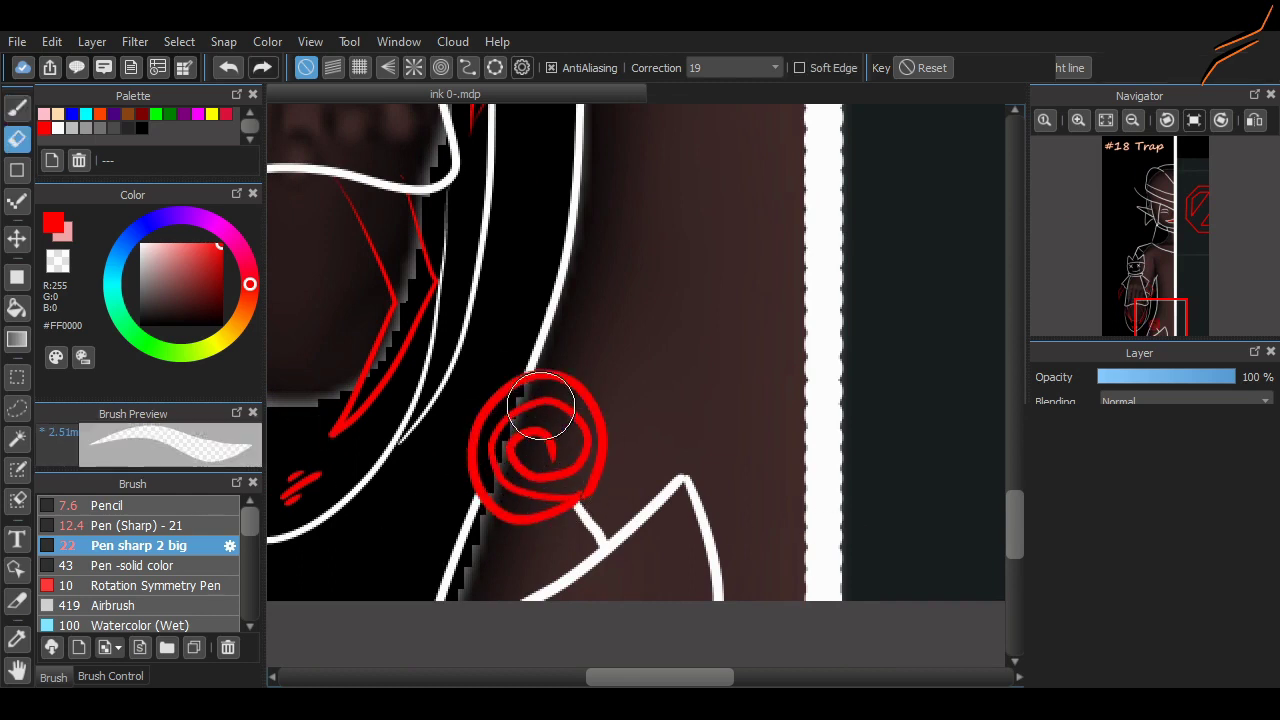
{"action": "key", "text": "b"}
Ink the upper edge of the hat's brim in white, replacing the red stroke drawn there
{"action": "scroll", "coordinate": [517, 246], "scroll_direction": "down", "scroll_amount": 5}
{"action": "scroll", "coordinate": [517, 246], "scroll_direction": "up", "scroll_amount": 6}
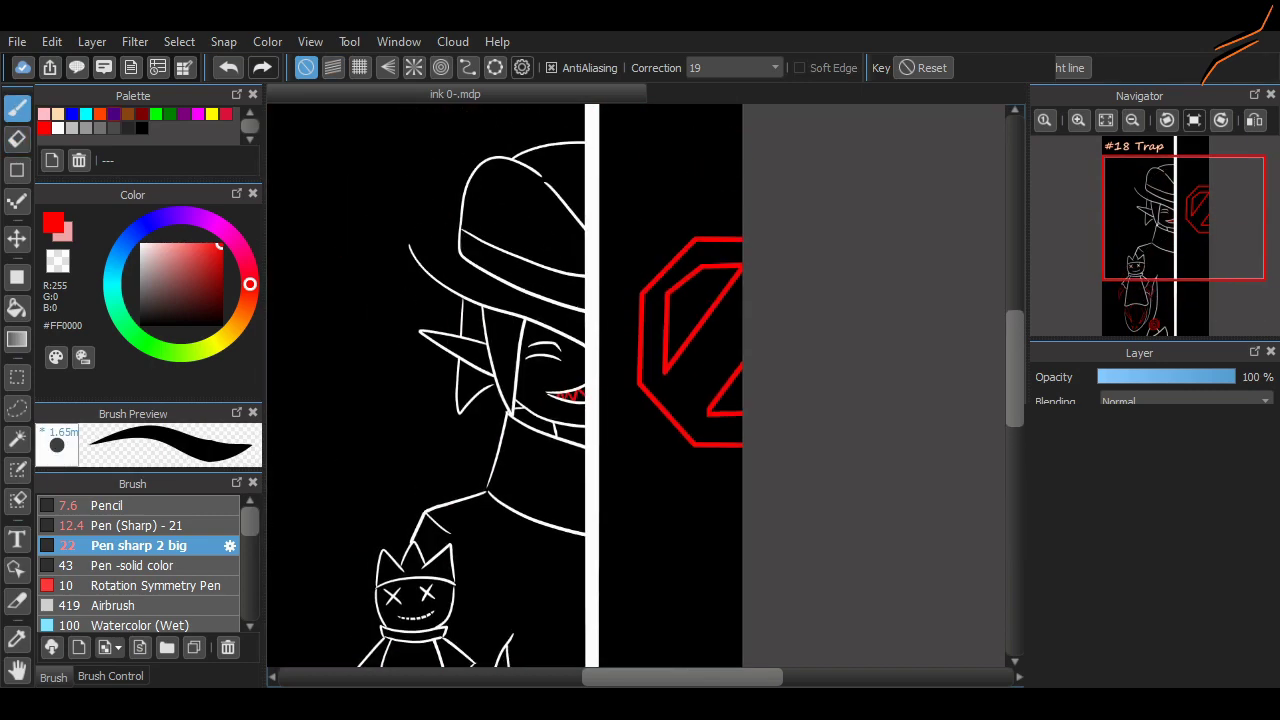
{"action": "scroll", "coordinate": [517, 246], "scroll_direction": "up", "scroll_amount": 1}
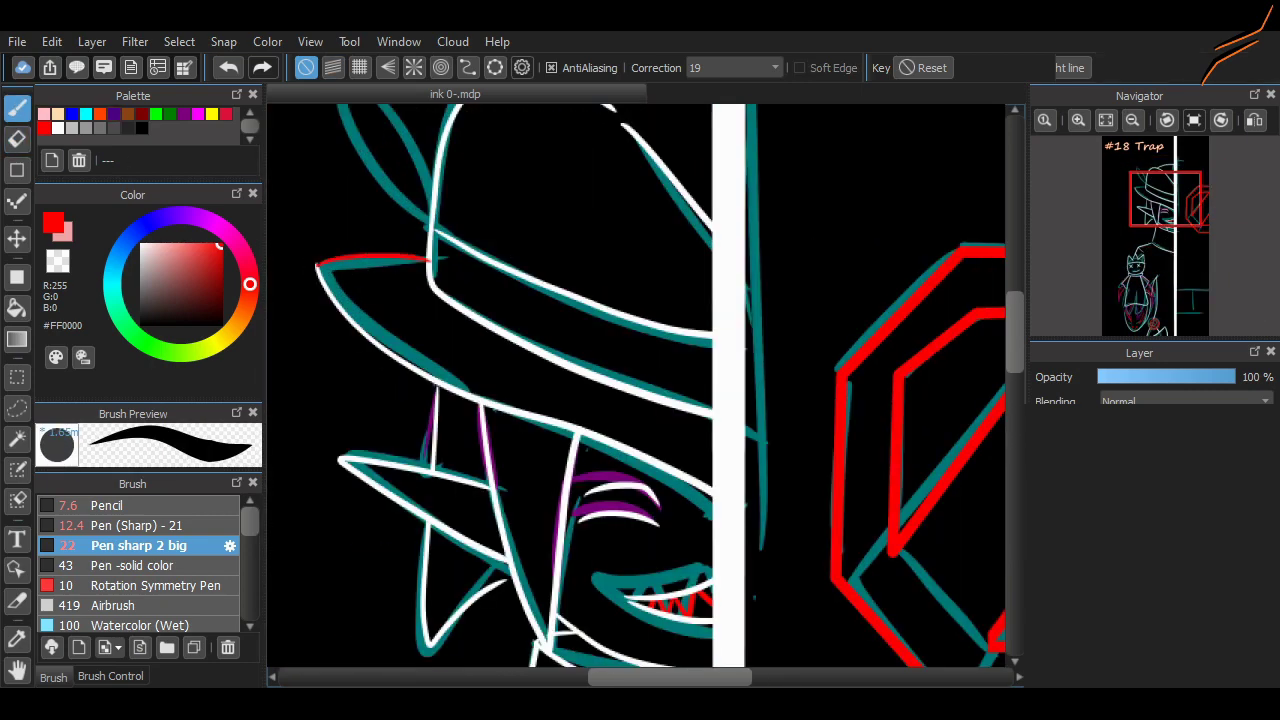
{"action": "left_click", "coordinate": [58, 128]}
{"action": "key", "text": "ctrl+z"}
{"action": "key", "text": "ctrl+z"}
{"action": "left_click_drag", "start_coordinate": [423, 268], "coordinate": [318, 266]}
Try to ink the feather beside the hat's crown in white
{"action": "scroll", "coordinate": [423, 391], "scroll_direction": "up", "scroll_amount": 3}
{"action": "left_click_drag", "start_coordinate": [423, 391], "coordinate": [428, 396]}
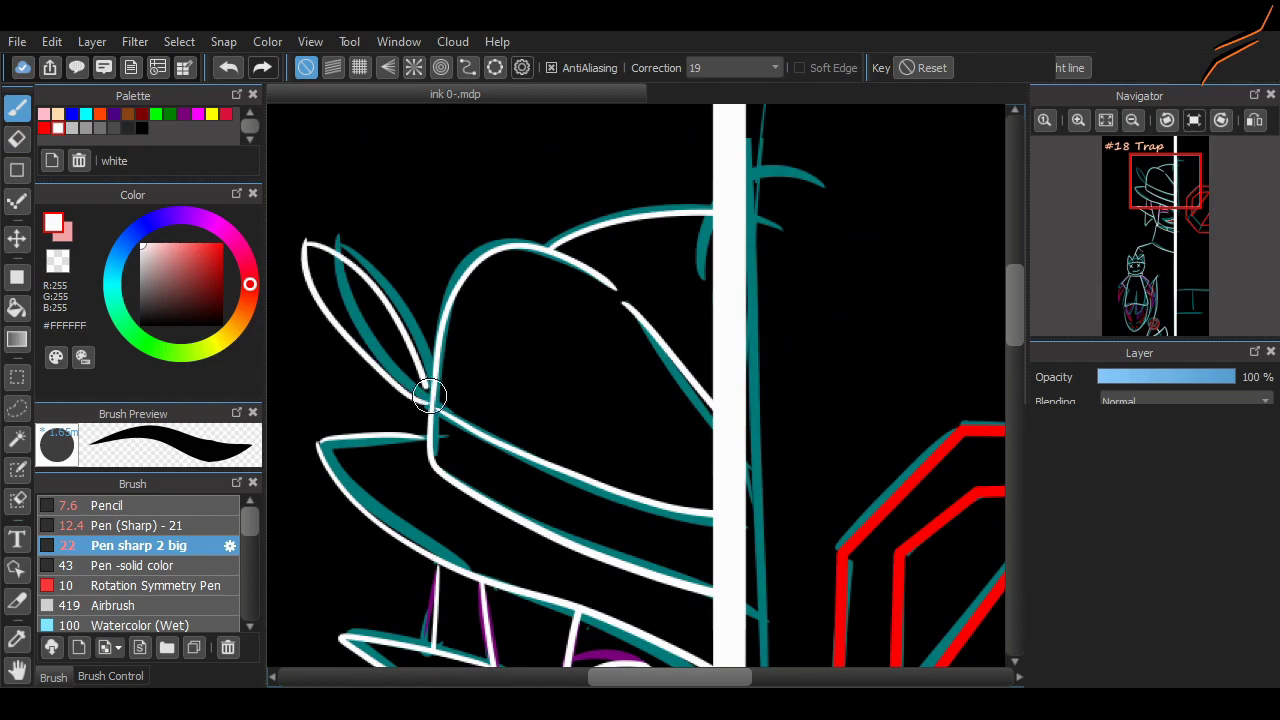
{"action": "key", "text": "ctrl+z"}
Ink the brick lines on the wall beside the divider in white, including the lower horizontal and the vertical joint
{"action": "scroll", "coordinate": [860, 434], "scroll_direction": "down", "scroll_amount": 5}
{"action": "scroll", "coordinate": [710, 463], "scroll_direction": "up", "scroll_amount": 1}
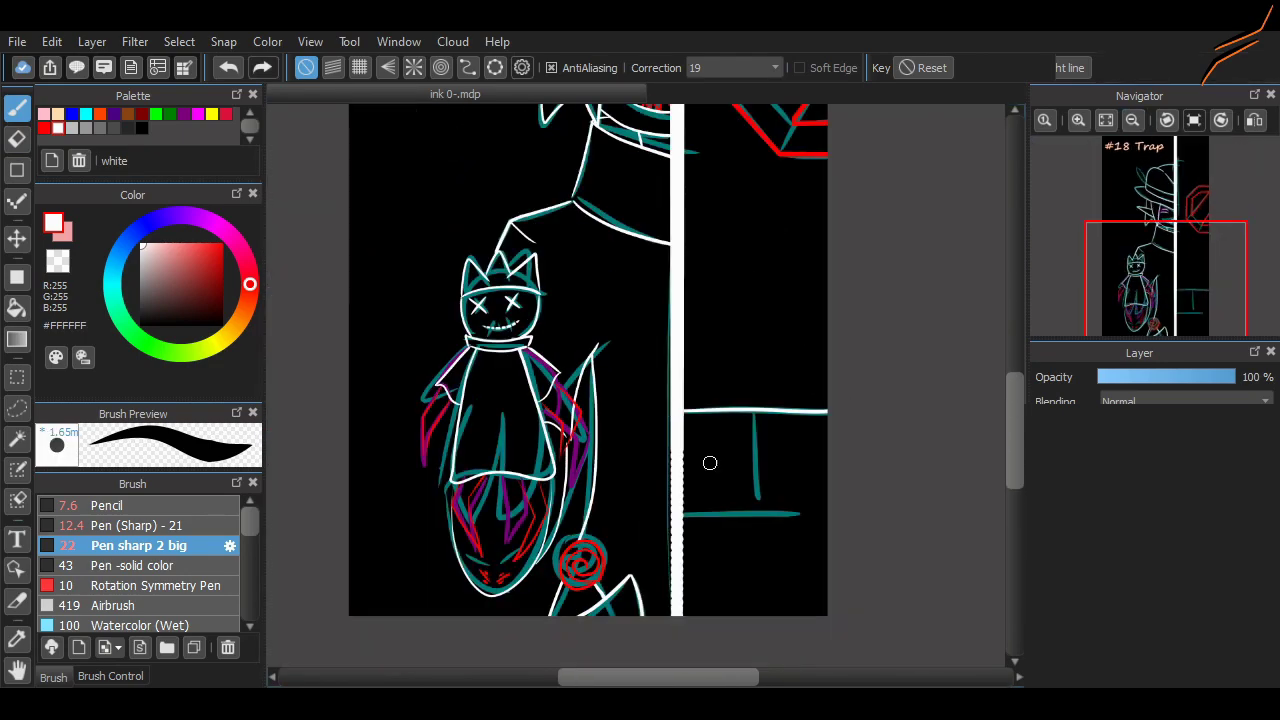
{"action": "left_click_drag", "start_coordinate": [684, 515], "coordinate": [805, 515]}
{"action": "scroll", "coordinate": [798, 512], "scroll_direction": "up", "scroll_amount": 5}
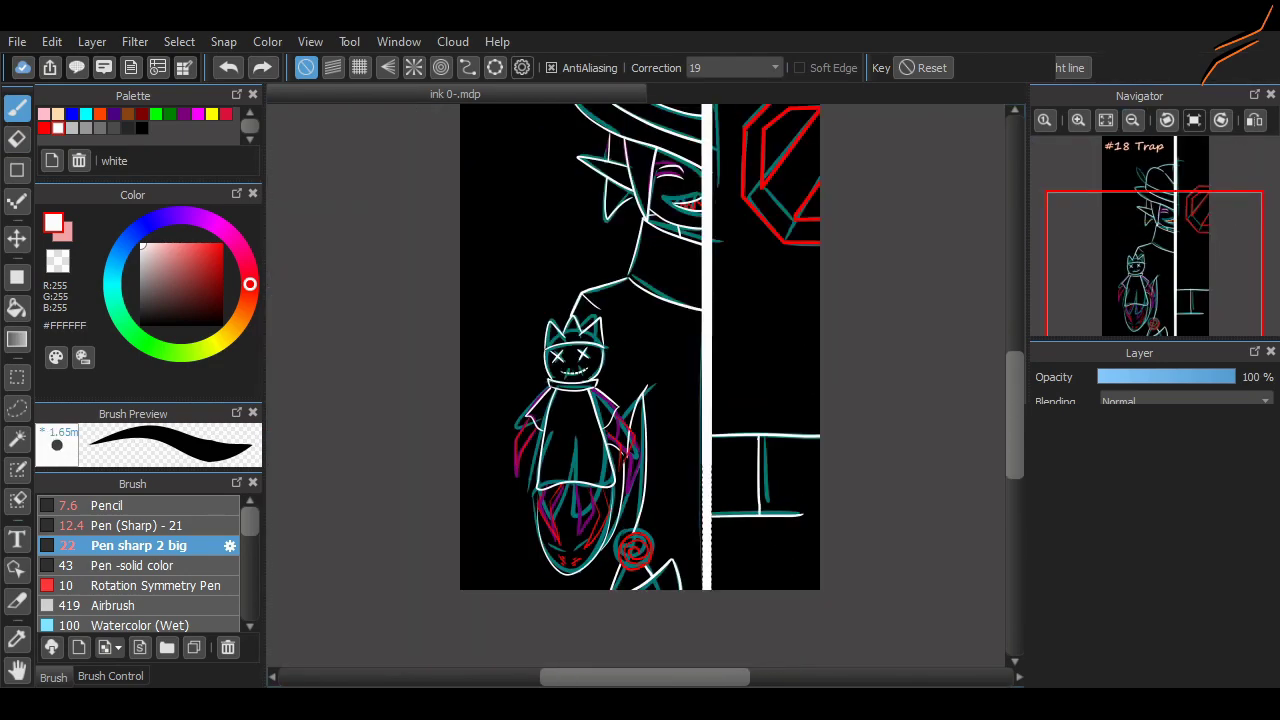
Look over the inked doll, claws, spiral, hatted character and wall emblem with the sketch hidden
{"action": "scroll", "coordinate": [640, 400], "scroll_direction": "down", "scroll_amount": 2}
{"action": "scroll", "coordinate": [507, 572], "scroll_direction": "up", "scroll_amount": 5}
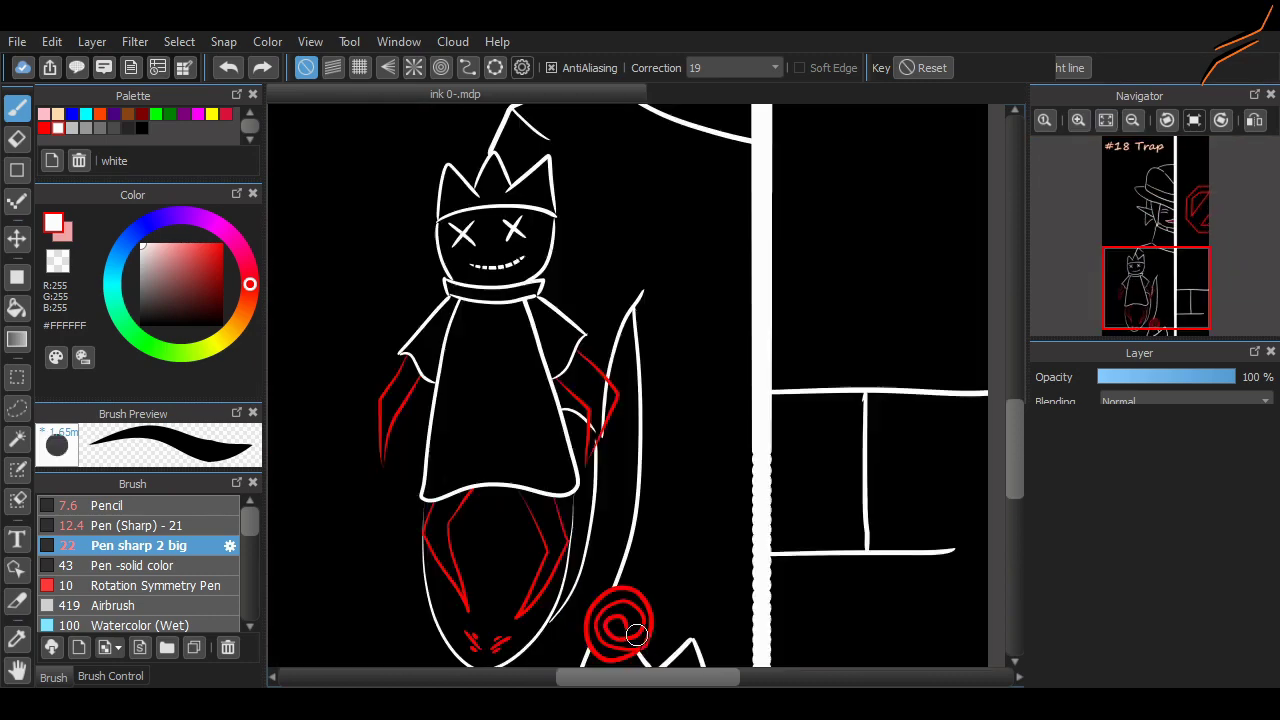
{"action": "key", "text": "e"}
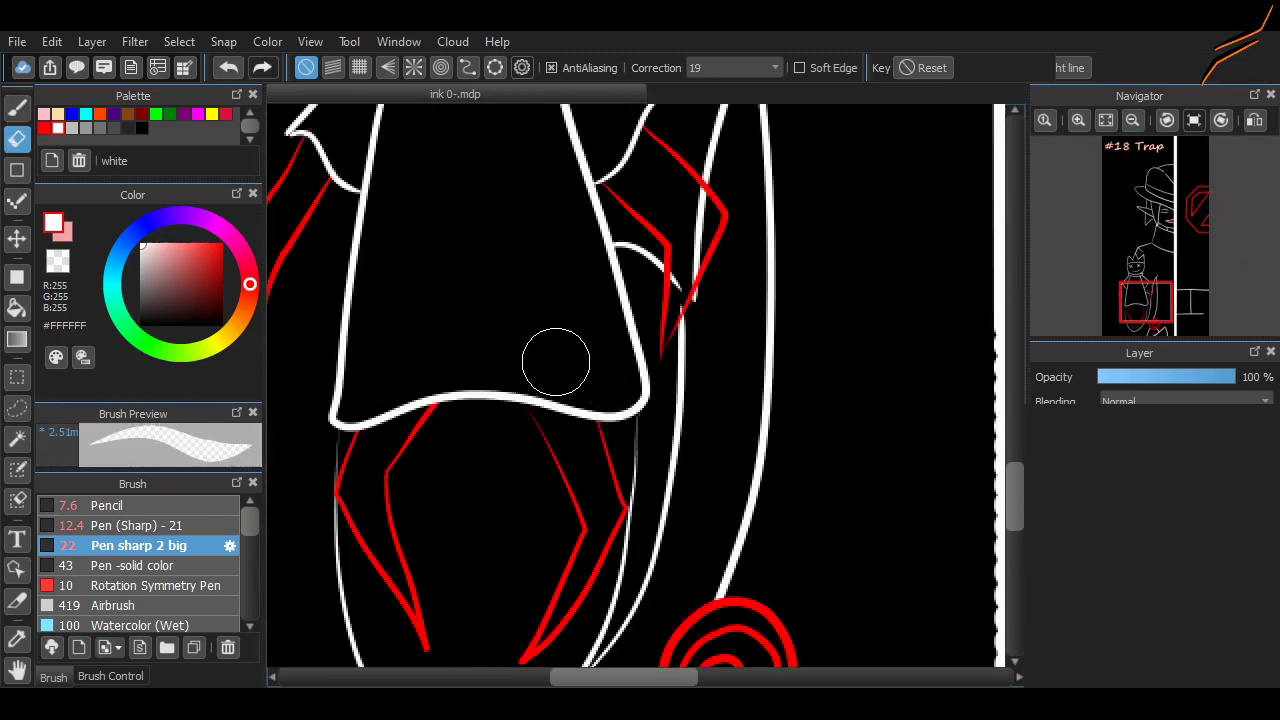
{"action": "key", "text": "b"}
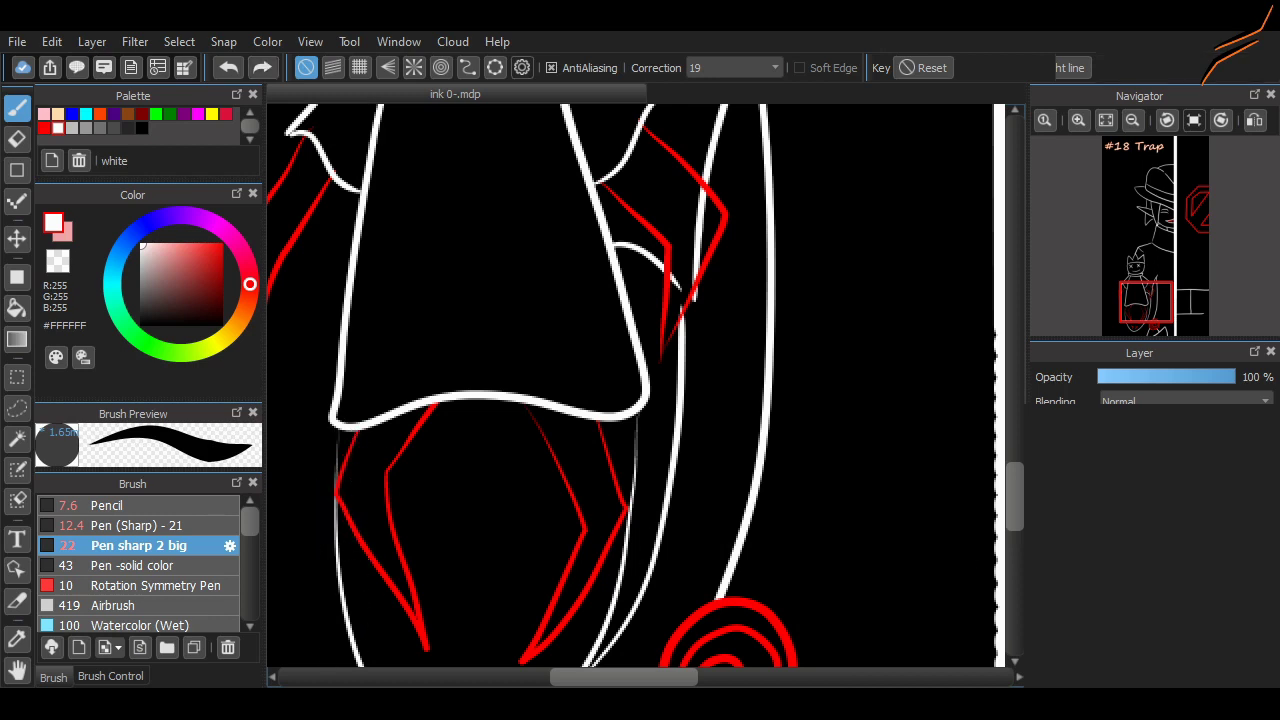
{"action": "scroll", "coordinate": [640, 385], "scroll_direction": "down", "scroll_amount": 3}
{"action": "scroll", "coordinate": [640, 385], "scroll_direction": "up", "scroll_amount": 3}
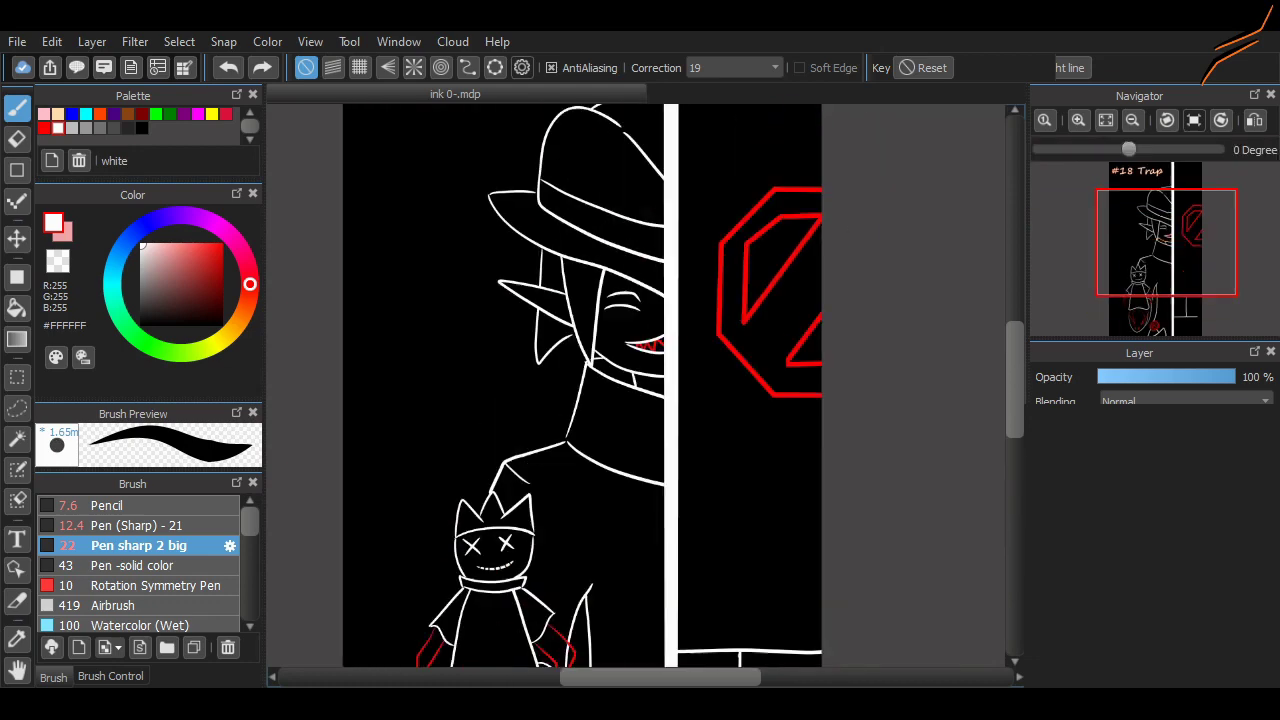
{"action": "left_click_drag", "start_coordinate": [832, 136], "coordinate": [878, 351]}
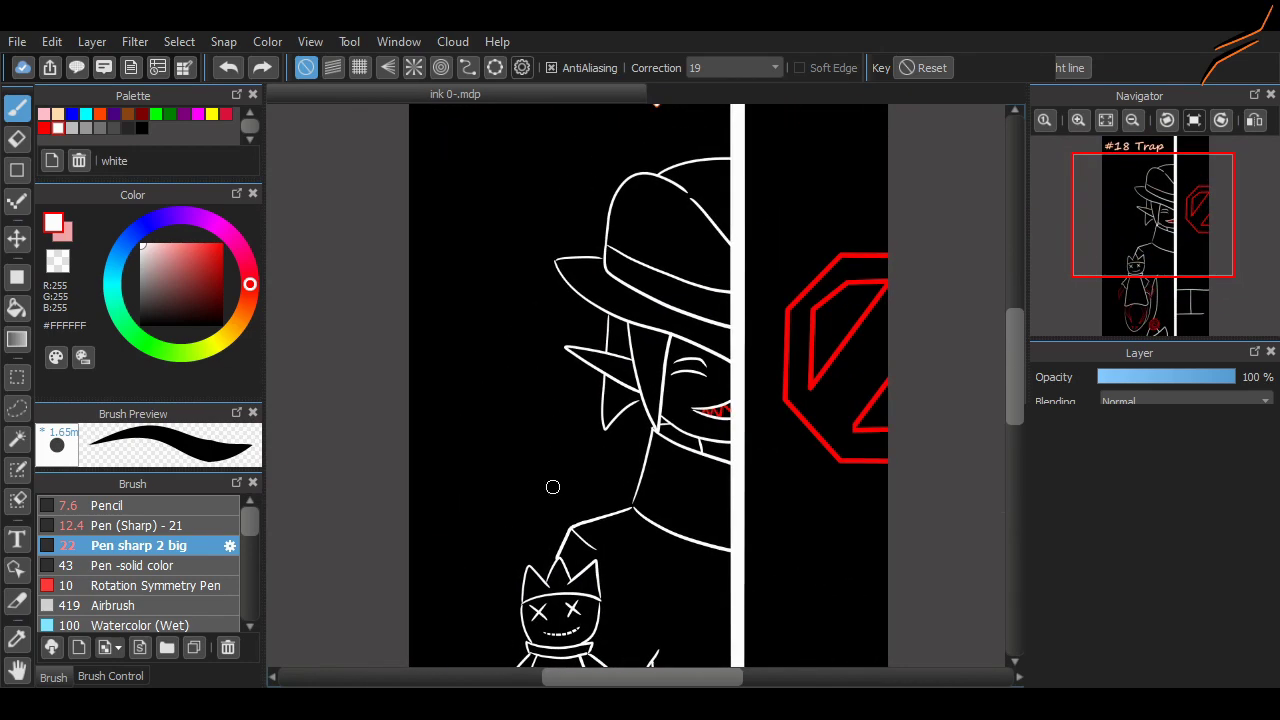
Add the white three-line text "Come here / for some candy / From a king" beside the hatted character's neck
{"action": "key", "text": "t"}
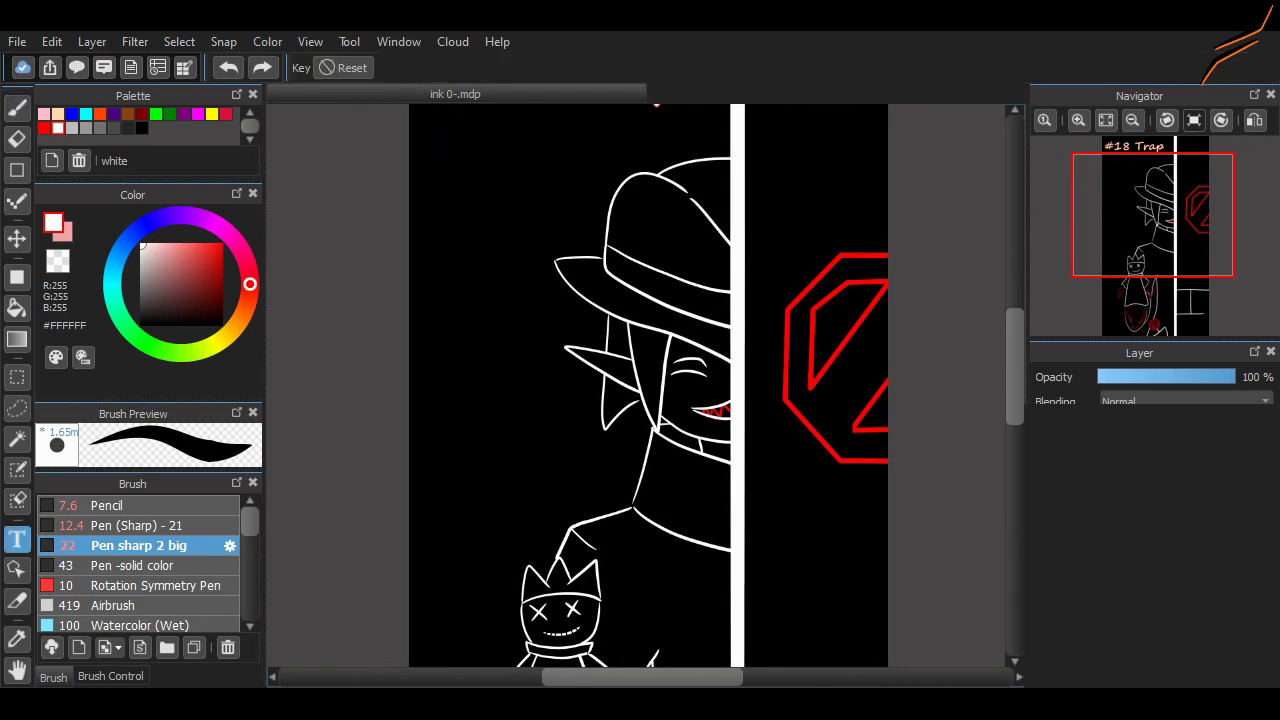
{"action": "type", "text": "Come here"}
{"action": "key", "text": "Return"}
{"action": "type", "text": "for some"}
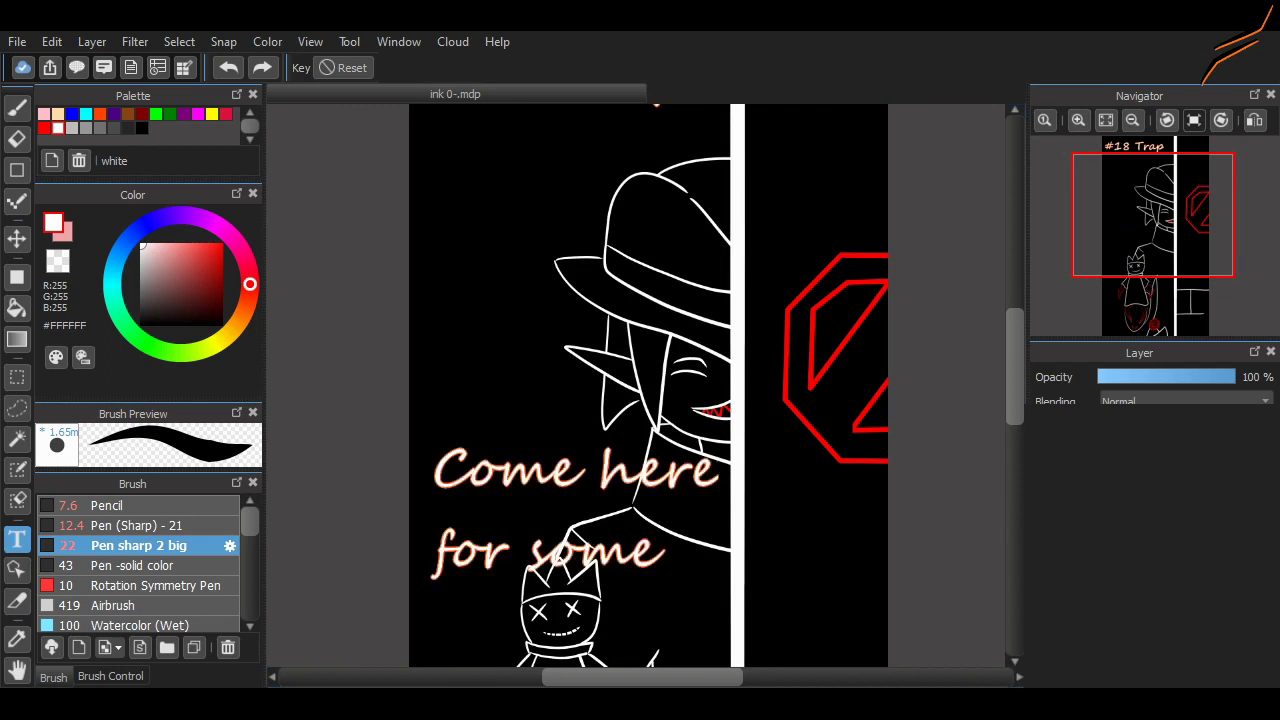
{"action": "type", "text": " candy"}
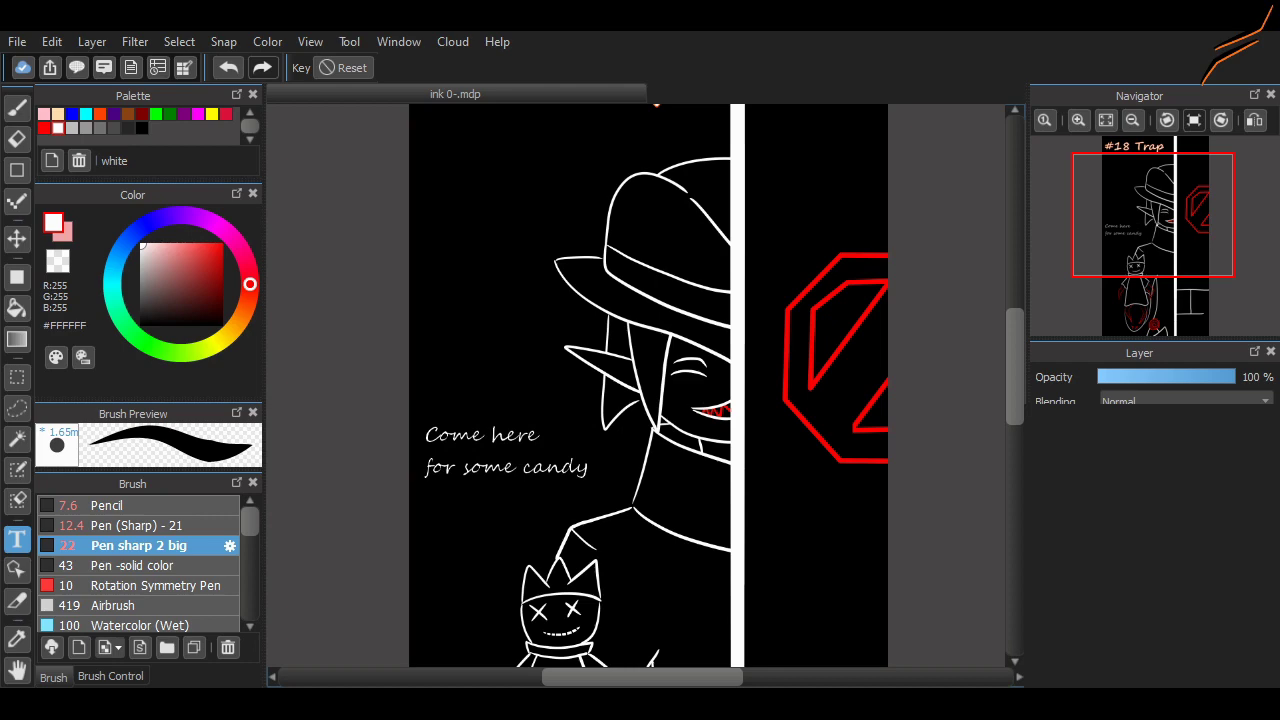
Erase the white lines that overlap the doll's red claw between its dress and the curved shape beside it
{"action": "scroll", "coordinate": [640, 385], "scroll_direction": "down", "scroll_amount": 5}
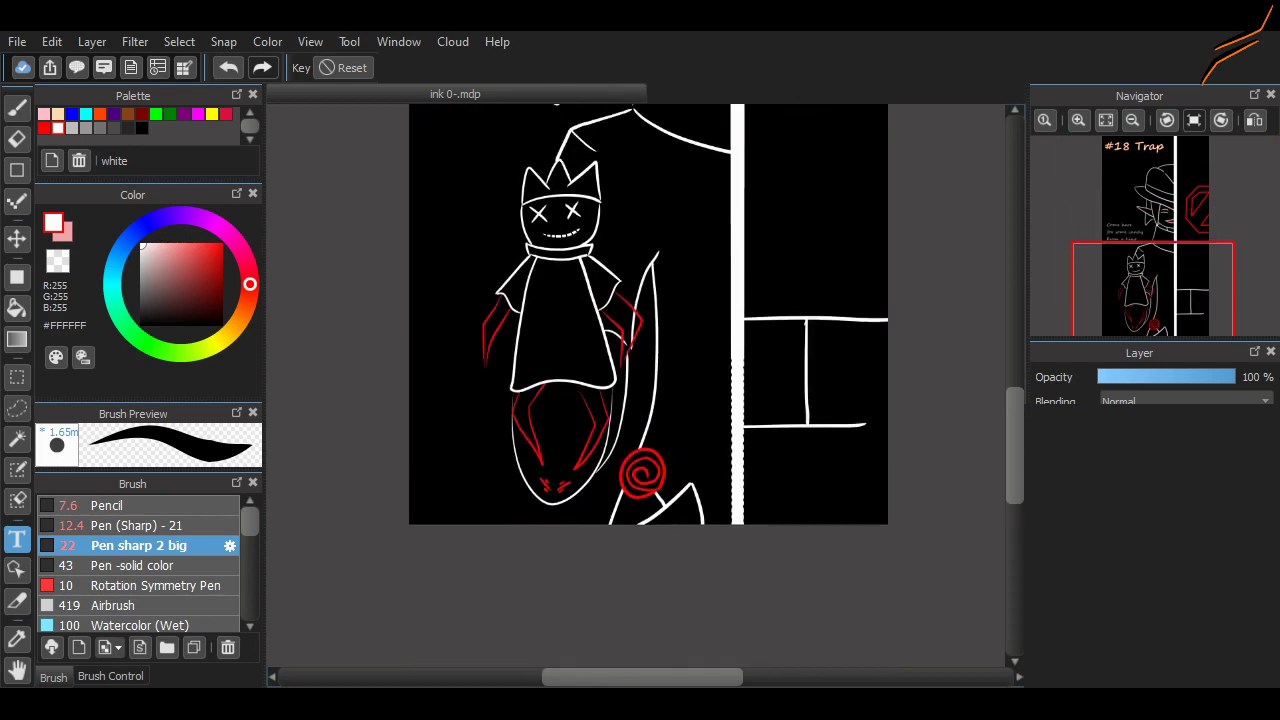
{"action": "scroll", "coordinate": [640, 385], "scroll_direction": "up", "scroll_amount": 5}
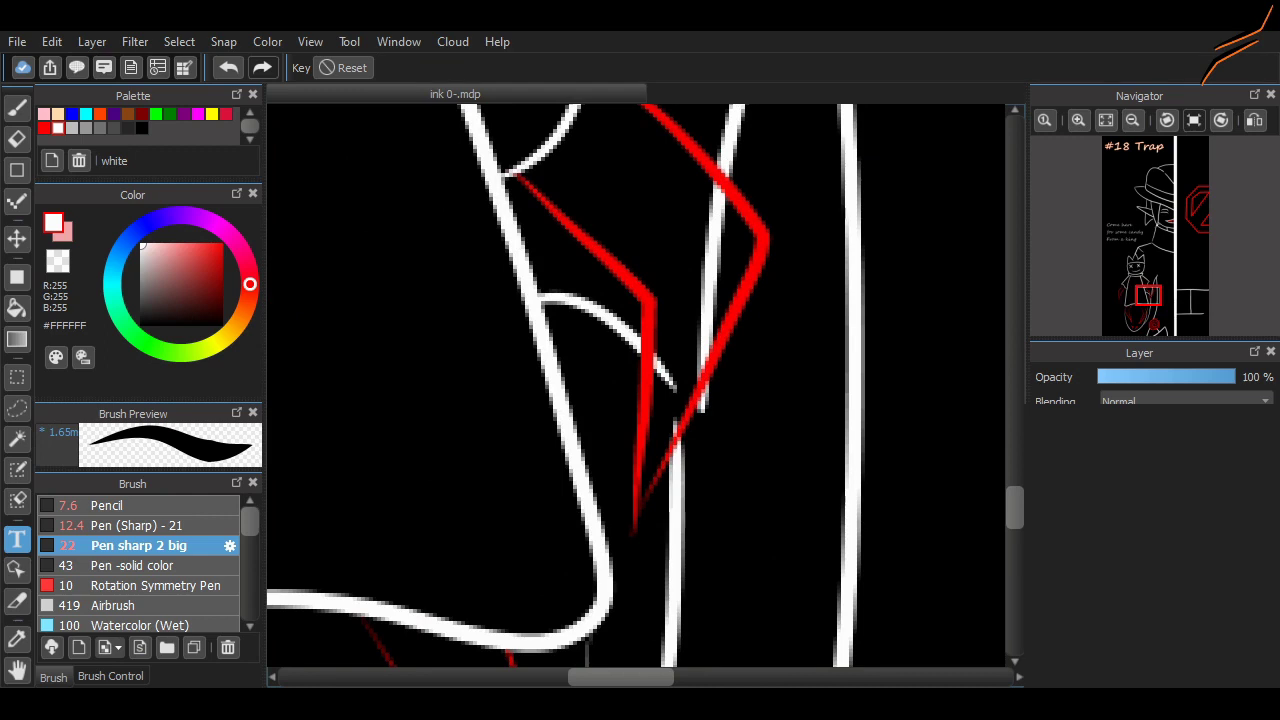
{"action": "key", "text": "e"}
{"action": "mouse_move", "coordinate": [671, 386]}
{"action": "left_mouse_down"}
{"action": "mouse_move", "coordinate": [709, 313]}
{"action": "mouse_move", "coordinate": [680, 362]}
{"action": "mouse_move", "coordinate": [700, 214]}
{"action": "left_mouse_up"}
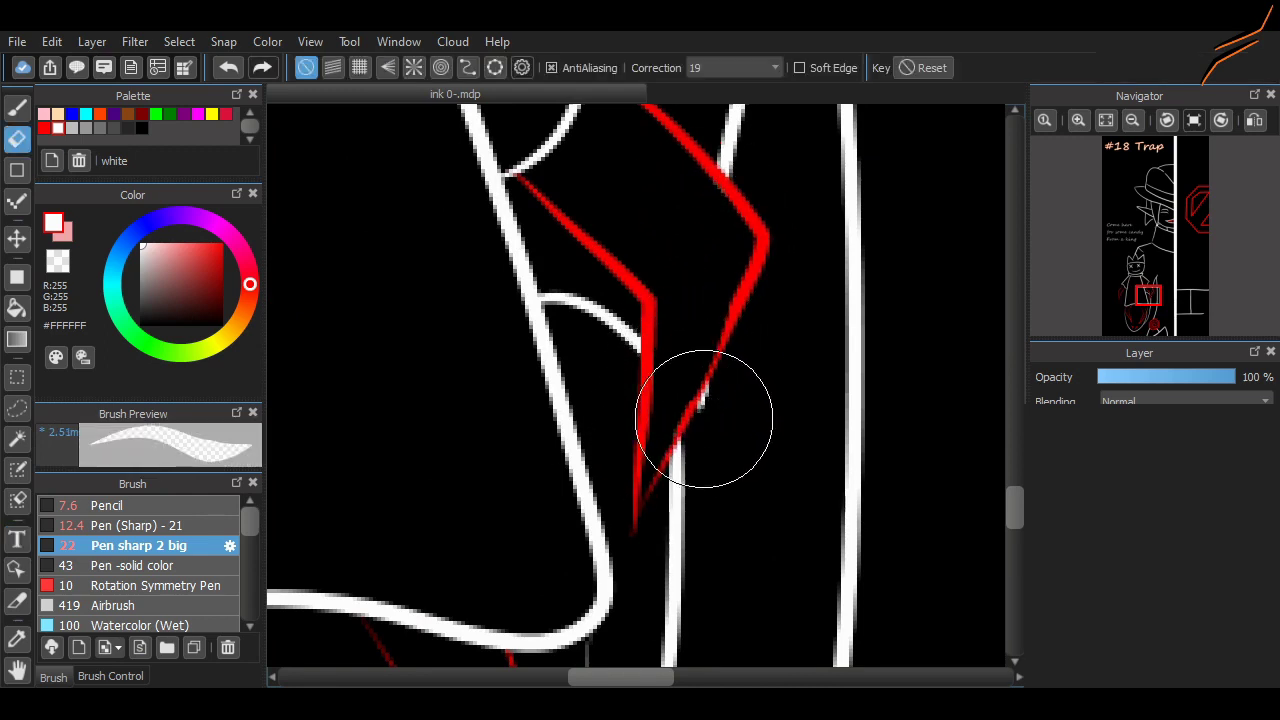
{"action": "left_click_drag", "start_coordinate": [706, 409], "coordinate": [629, 371]}
Draw a white speech bubble around the candy text, with its tail pointing towards the hatted character, using a stroke correction of 40
{"action": "scroll", "coordinate": [629, 371], "scroll_direction": "down", "scroll_amount": 5}
{"action": "scroll", "coordinate": [614, 497], "scroll_direction": "up", "scroll_amount": 5}
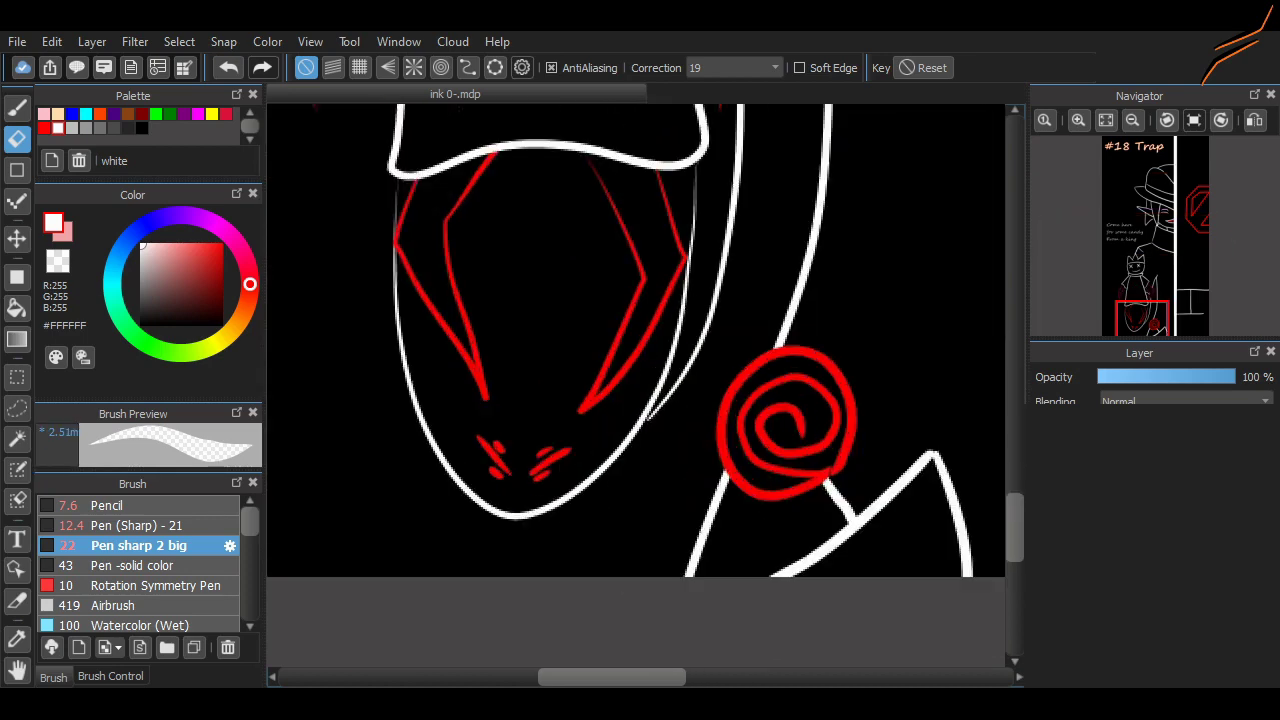
{"action": "scroll", "coordinate": [614, 497], "scroll_direction": "down", "scroll_amount": 4}
{"action": "scroll", "coordinate": [614, 497], "scroll_direction": "up", "scroll_amount": 1}
{"action": "scroll", "coordinate": [648, 386], "scroll_direction": "up", "scroll_amount": 3}
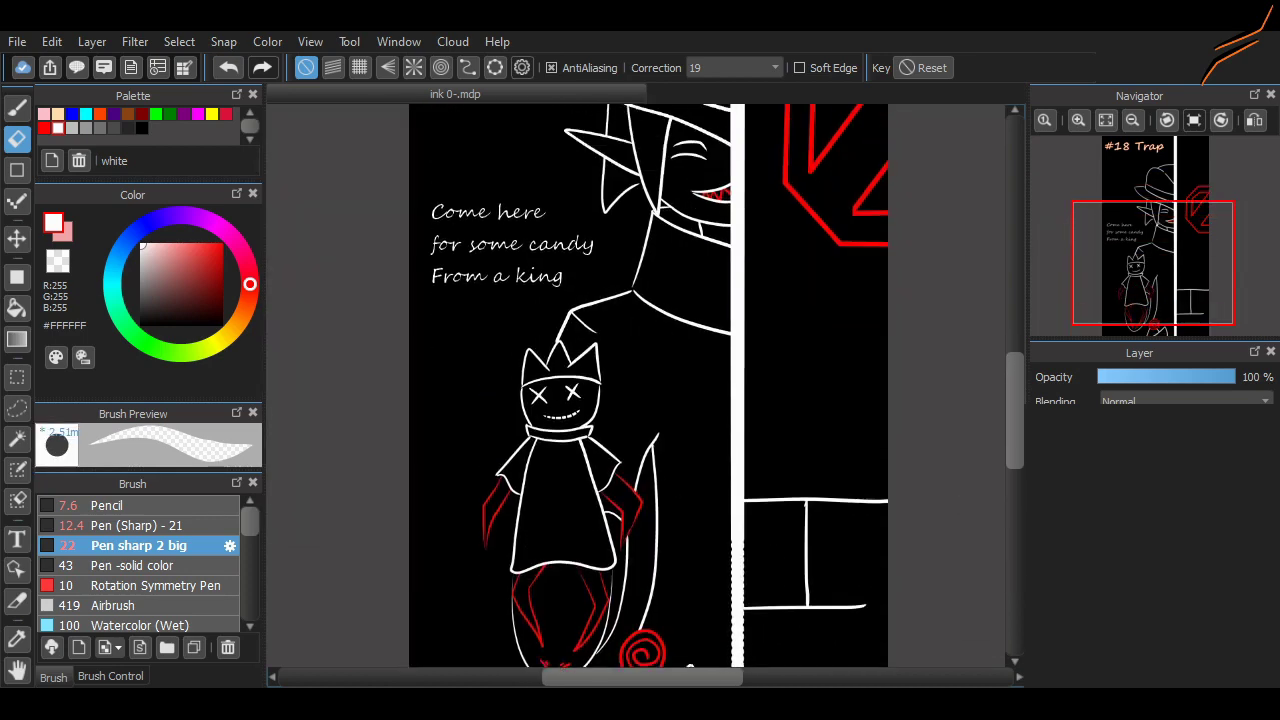
{"action": "scroll", "coordinate": [648, 386], "scroll_direction": "down", "scroll_amount": 2}
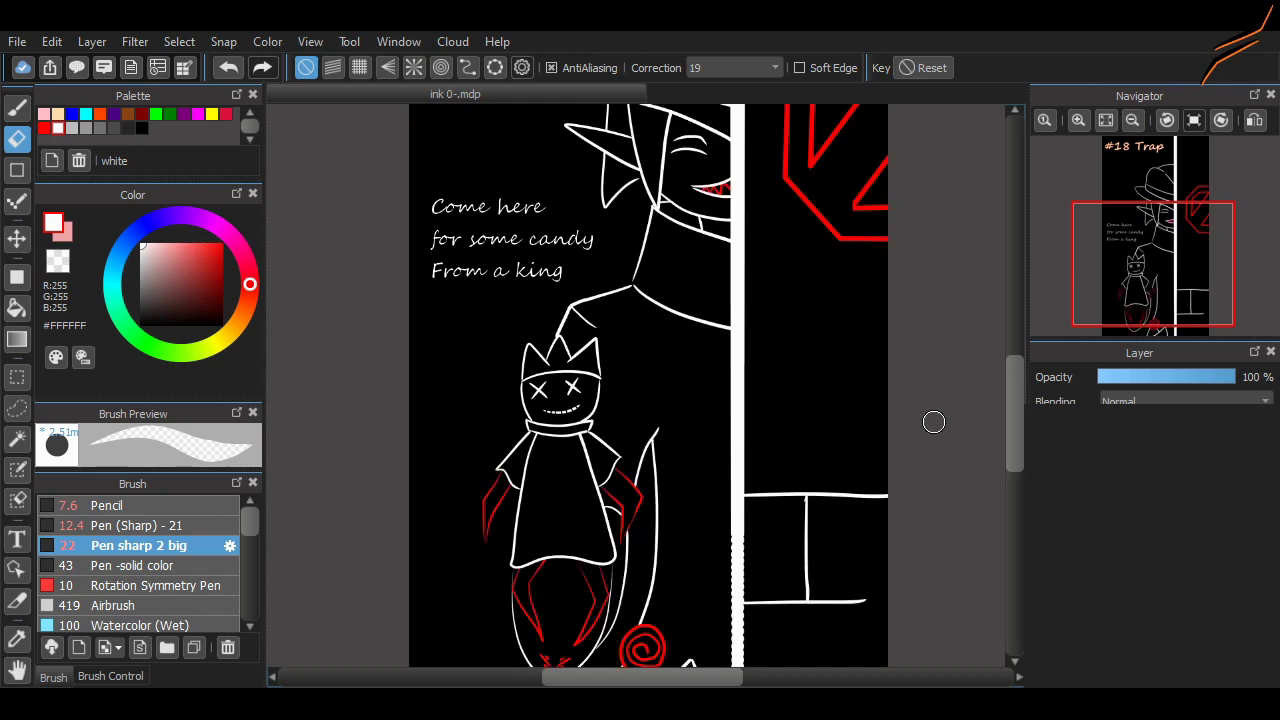
{"action": "scroll", "coordinate": [638, 377], "scroll_direction": "up", "scroll_amount": 2}
{"action": "key", "text": "b"}
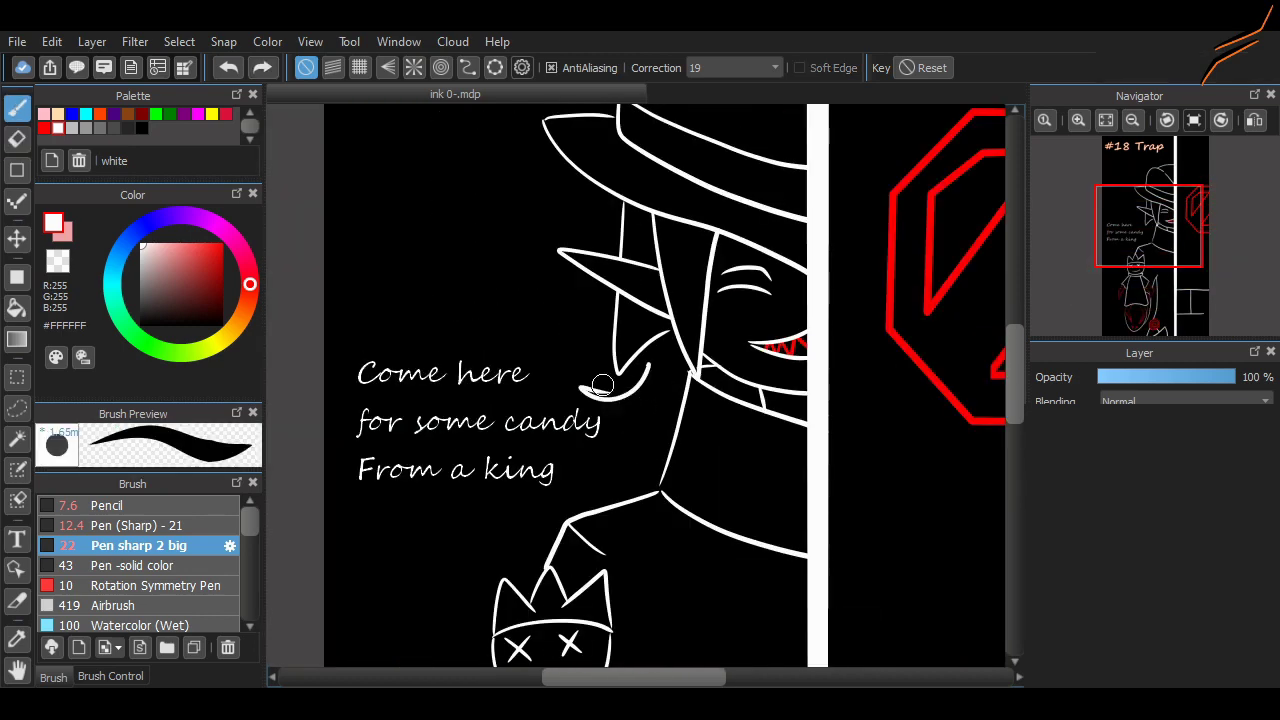
{"action": "key", "text": "ctrl+z"}
{"action": "mouse_move", "coordinate": [590, 384]}
{"action": "left_mouse_down"}
{"action": "mouse_move", "coordinate": [611, 426]}
{"action": "mouse_move", "coordinate": [479, 529]}
{"action": "mouse_move", "coordinate": [580, 385]}
{"action": "left_mouse_up"}
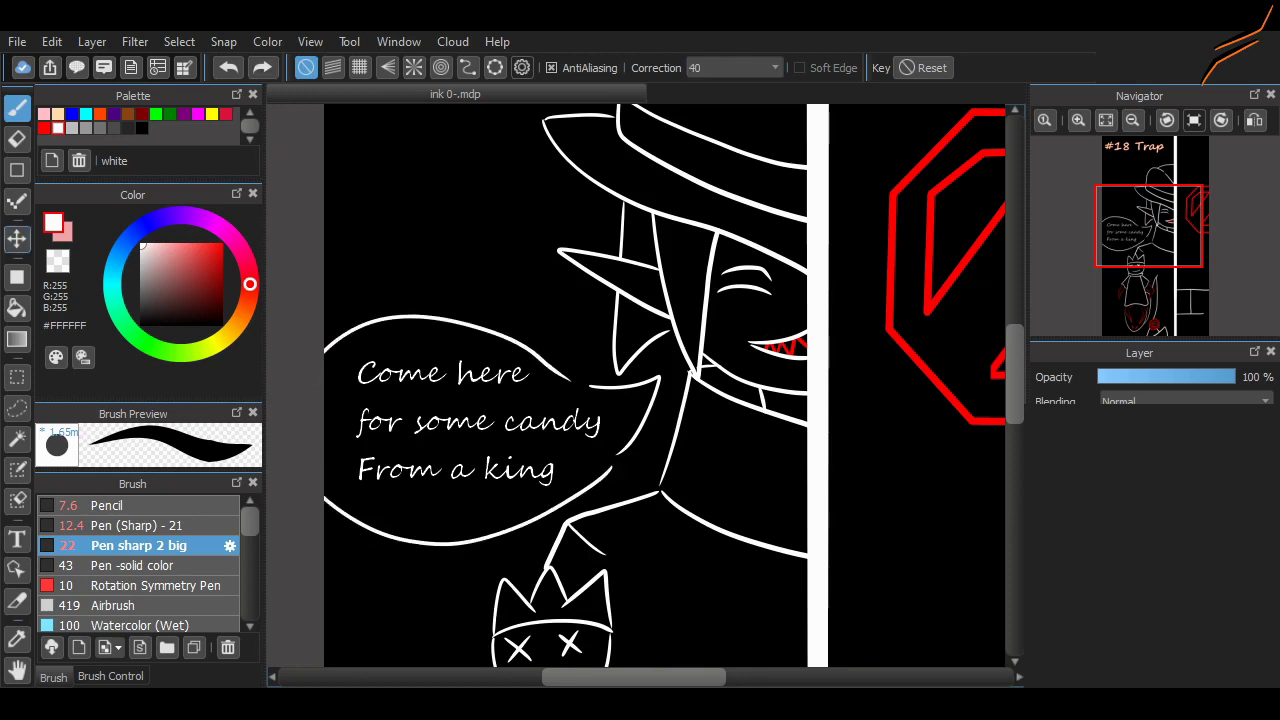
Ink a thin white inner line along the hatted character's pointed ear, ending at the hair strand
{"action": "scroll", "coordinate": [665, 385], "scroll_direction": "down", "scroll_amount": 2}
{"action": "scroll", "coordinate": [610, 385], "scroll_direction": "down", "scroll_amount": 3}
{"action": "scroll", "coordinate": [610, 385], "scroll_direction": "up", "scroll_amount": 2}
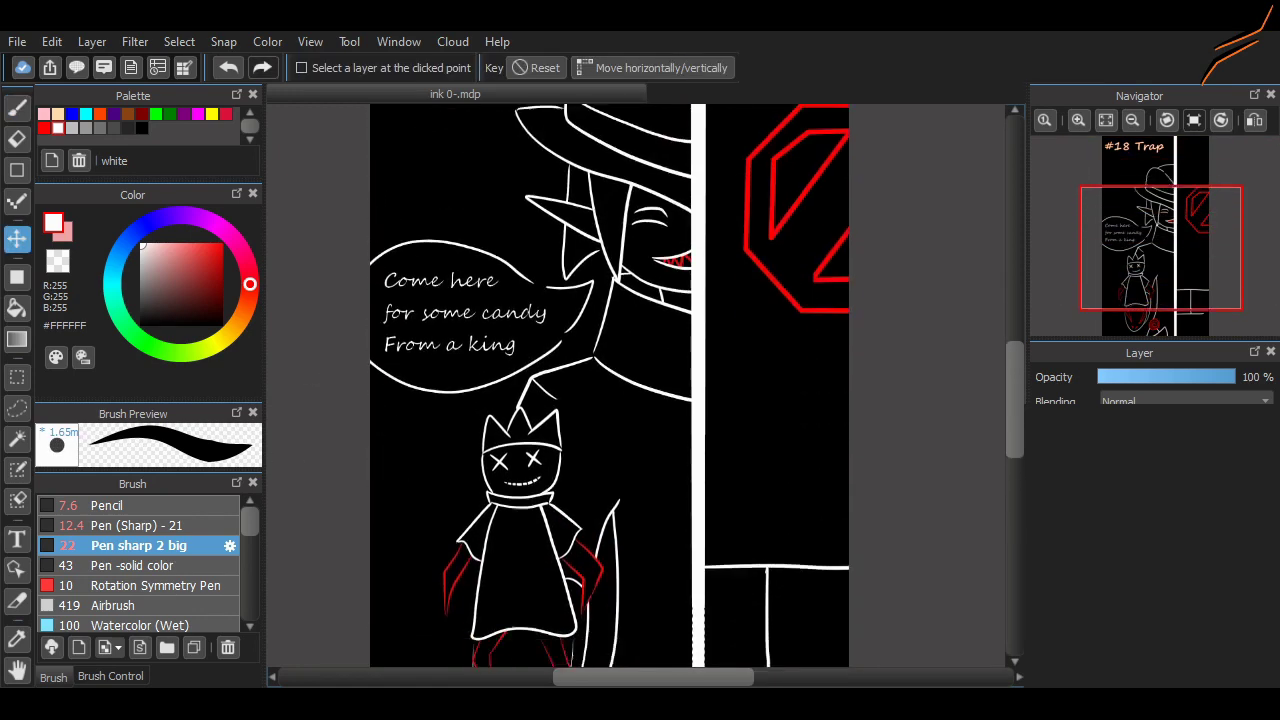
{"action": "scroll", "coordinate": [610, 385], "scroll_direction": "up", "scroll_amount": 3}
{"action": "scroll", "coordinate": [610, 385], "scroll_direction": "down", "scroll_amount": 3}
{"action": "scroll", "coordinate": [610, 385], "scroll_direction": "up", "scroll_amount": 3}
{"action": "scroll", "coordinate": [610, 385], "scroll_direction": "down", "scroll_amount": 3}
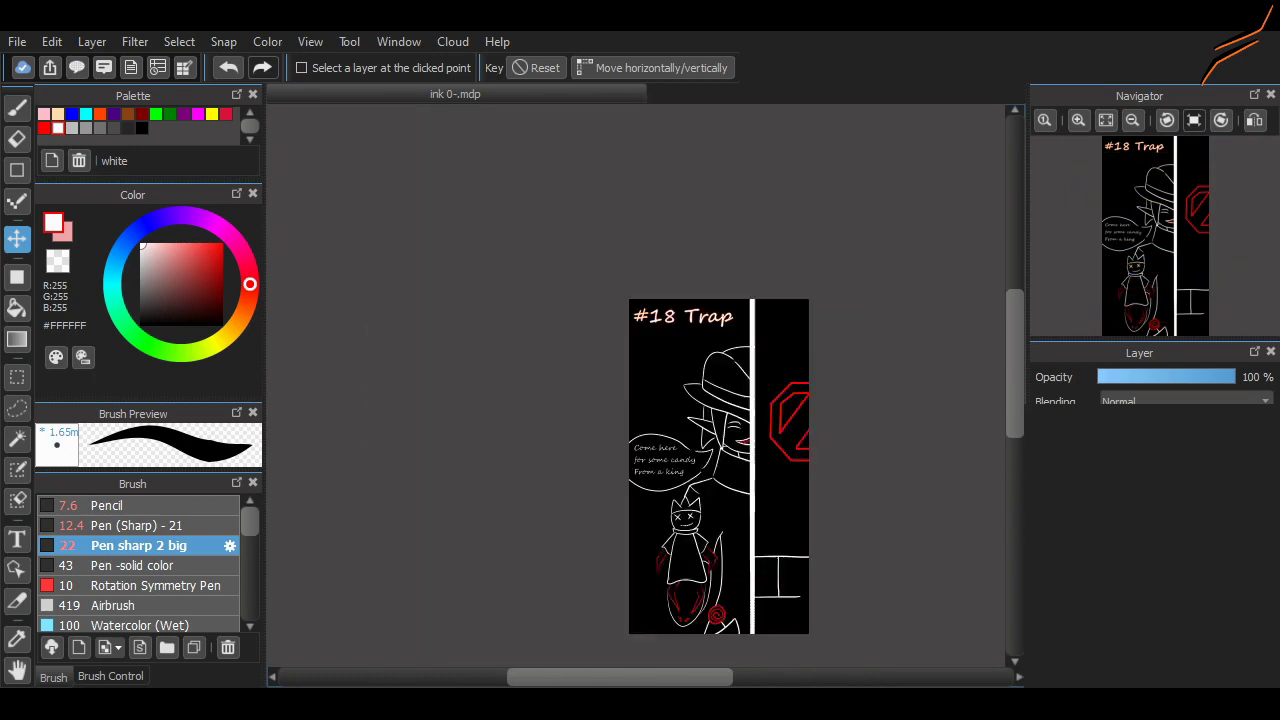
{"action": "scroll", "coordinate": [705, 427], "scroll_direction": "up", "scroll_amount": 5}
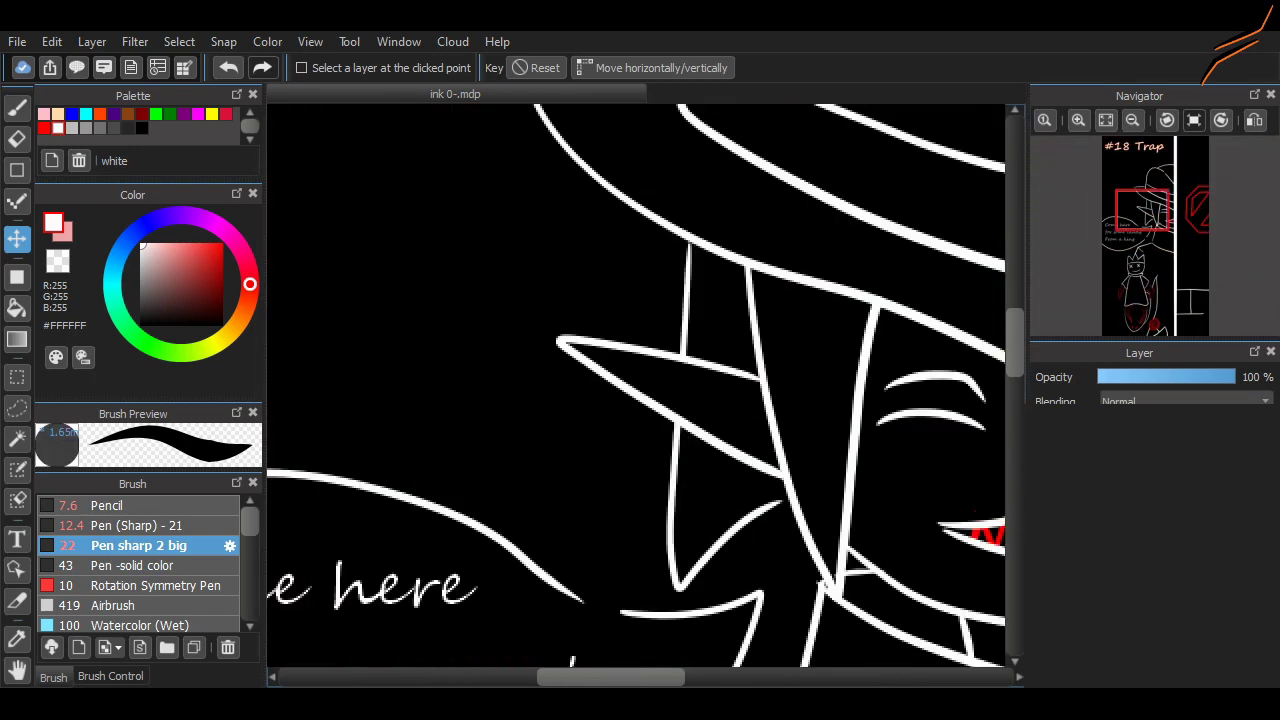
{"action": "key", "text": "b"}
{"action": "left_click_drag", "start_coordinate": [615, 366], "coordinate": [775, 410]}
{"action": "key", "text": "ctrl+z"}
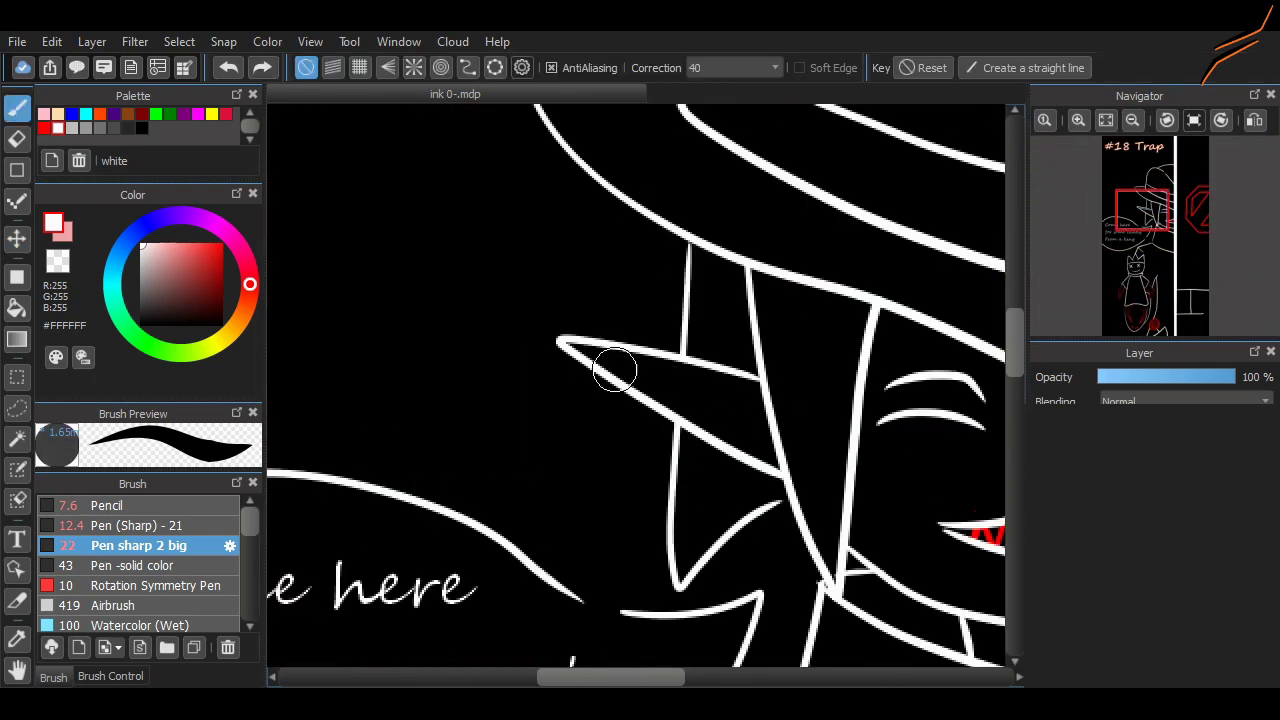
{"action": "left_click_drag", "start_coordinate": [608, 366], "coordinate": [775, 410]}
{"action": "scroll", "coordinate": [283, 293], "scroll_direction": "right", "scroll_amount": 2}
{"action": "key", "text": "e"}
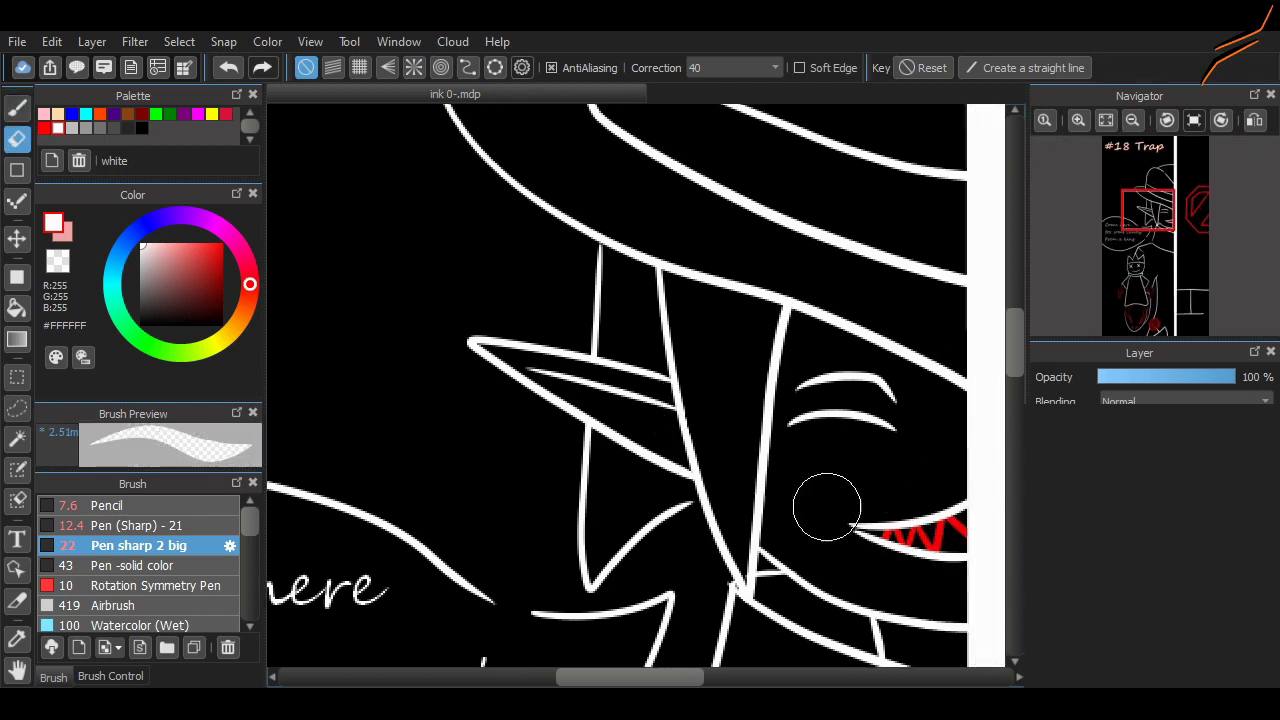
Look over the inked composition, including the speech bubble, hatted character, doll and wall bricks
{"action": "scroll", "coordinate": [663, 600], "scroll_direction": "down", "scroll_amount": 3}
{"action": "scroll", "coordinate": [663, 600], "scroll_direction": "down", "scroll_amount": 3}
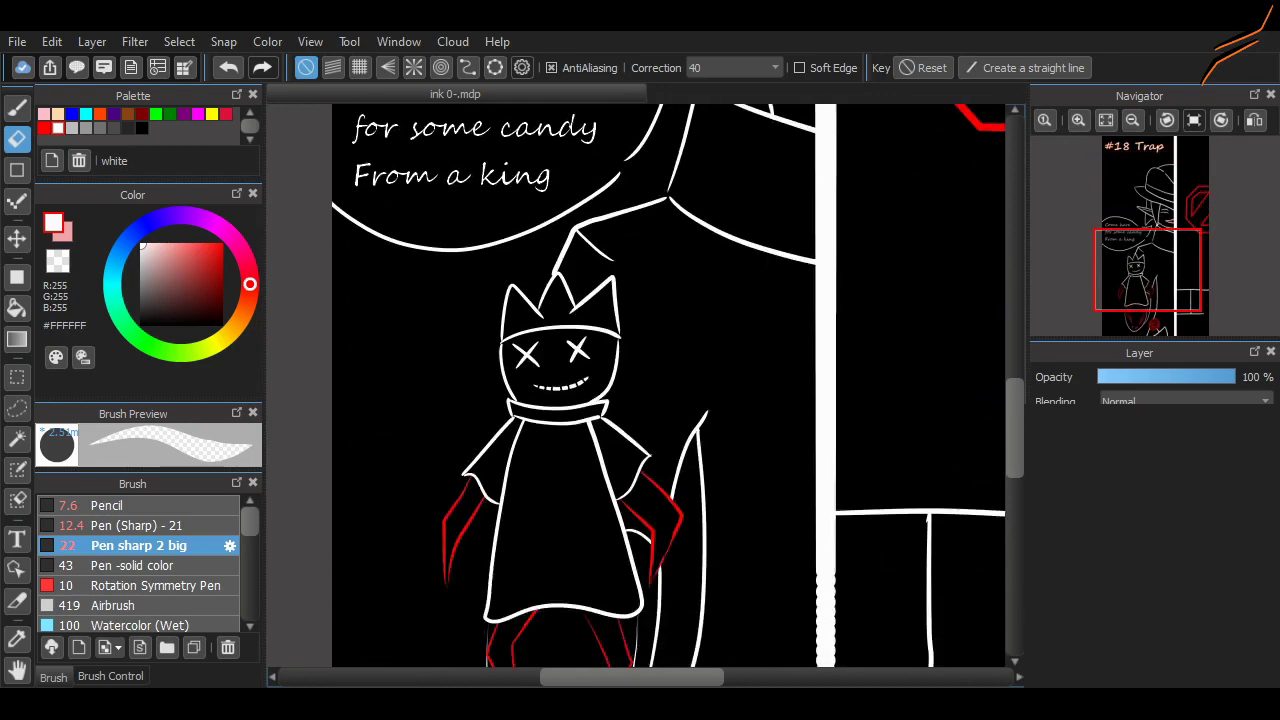
{"action": "scroll", "coordinate": [663, 600], "scroll_direction": "up", "scroll_amount": 3}
{"action": "scroll", "coordinate": [663, 600], "scroll_direction": "up", "scroll_amount": 1}
{"action": "scroll", "coordinate": [724, 385], "scroll_direction": "down", "scroll_amount": 2}
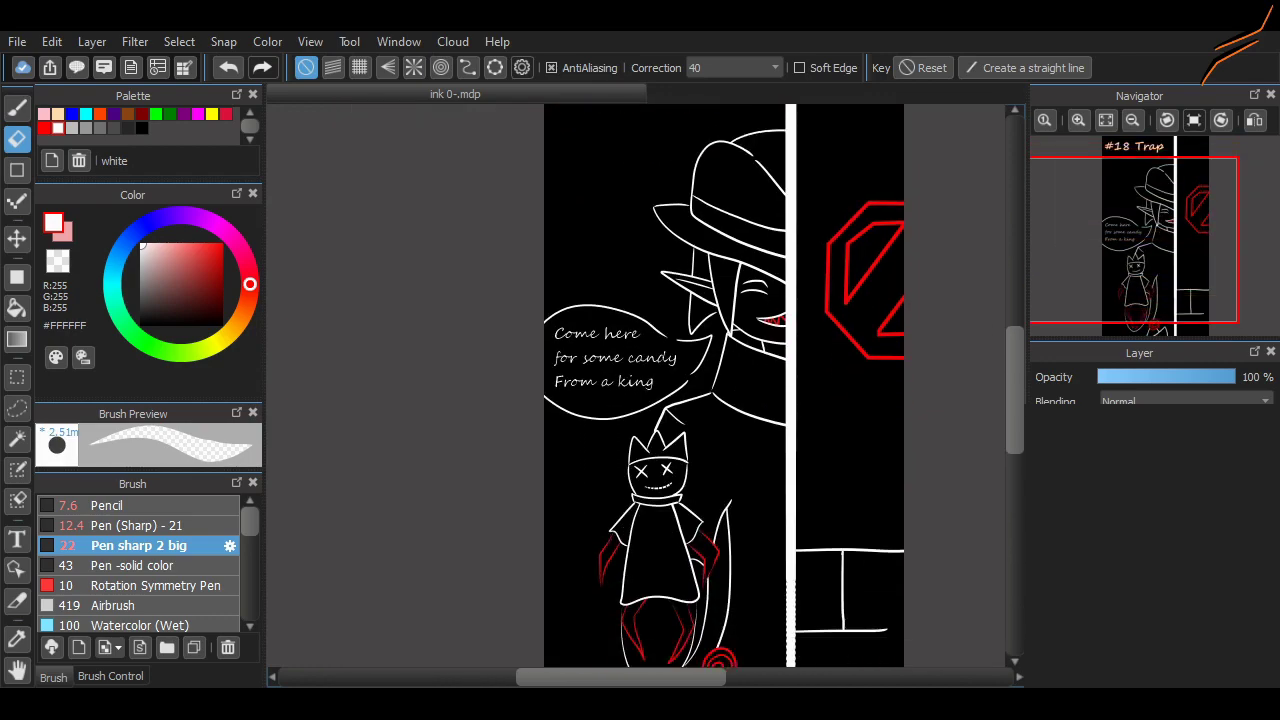
{"action": "scroll", "coordinate": [724, 385], "scroll_direction": "down", "scroll_amount": 3}
{"action": "scroll", "coordinate": [724, 385], "scroll_direction": "up", "scroll_amount": 3}
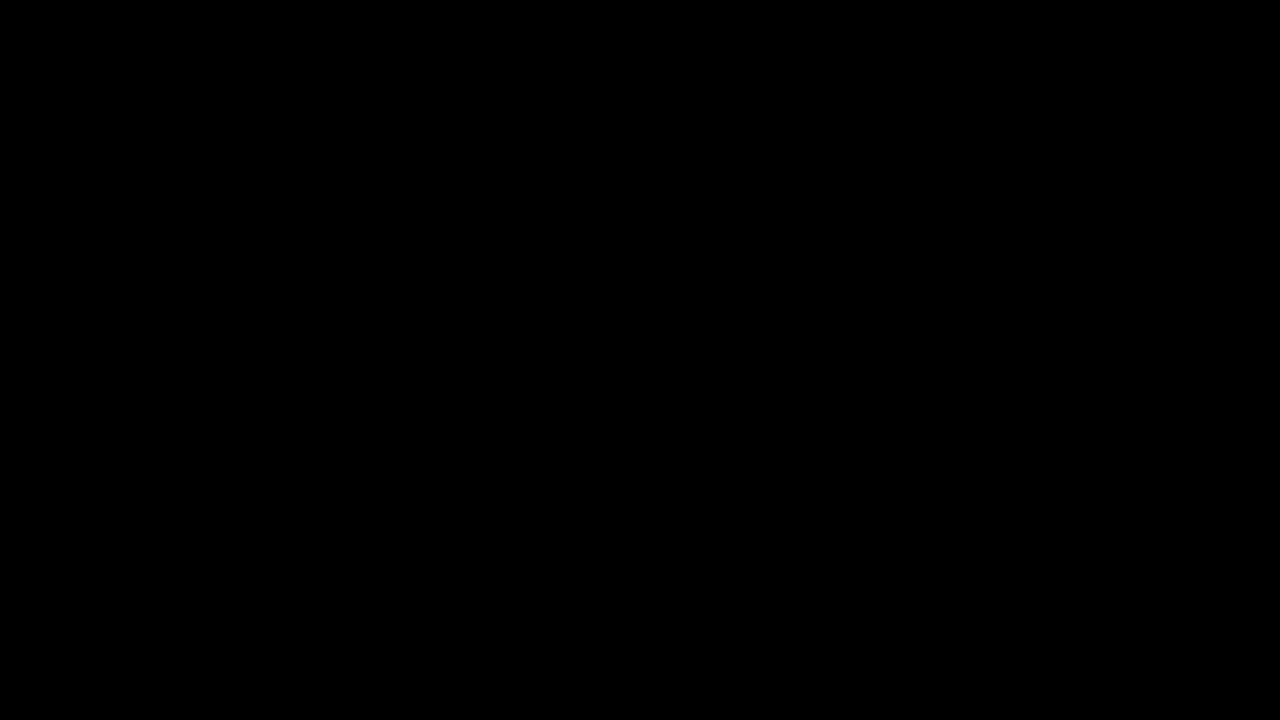